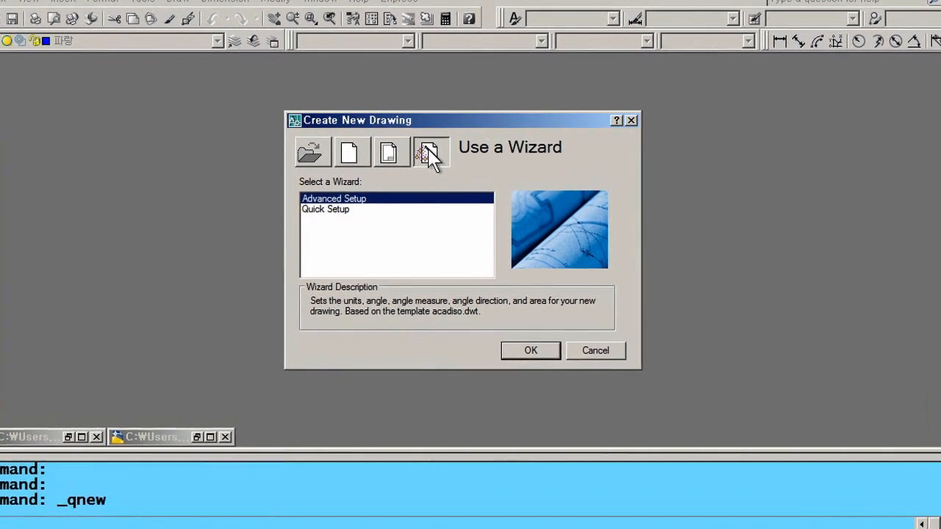
- Start a Quick Setup drawing with Decimal units and a 420 × 297 drawing area
{"action": "left_click", "coordinate": [338, 214]}
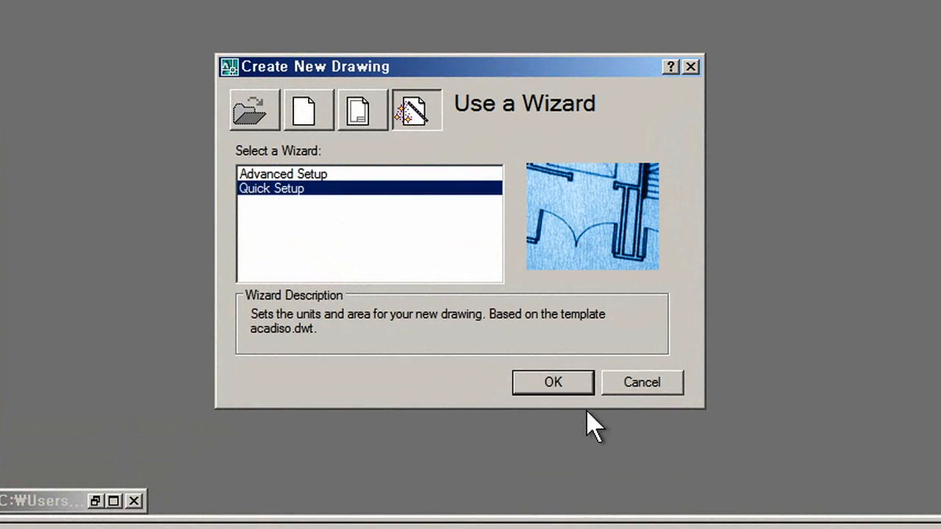
{"action": "left_click", "coordinate": [557, 383]}
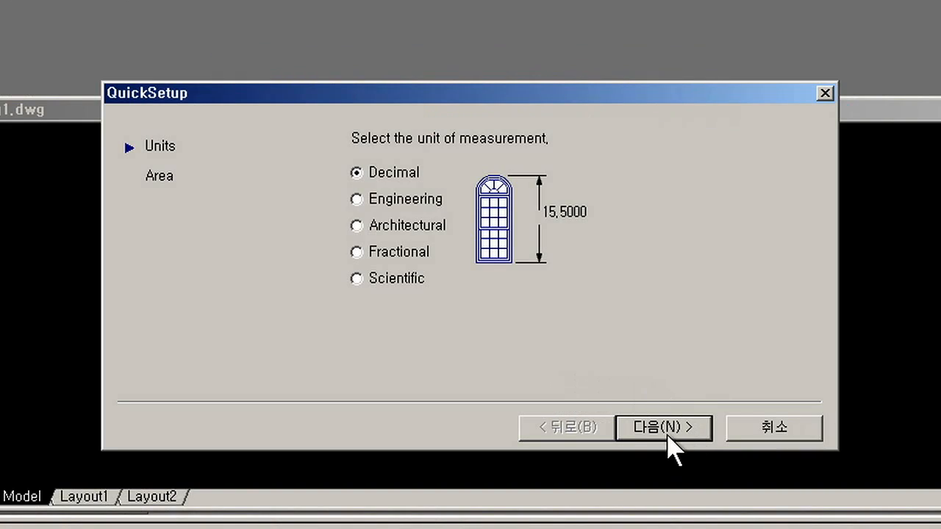
{"action": "left_click", "coordinate": [664, 434]}
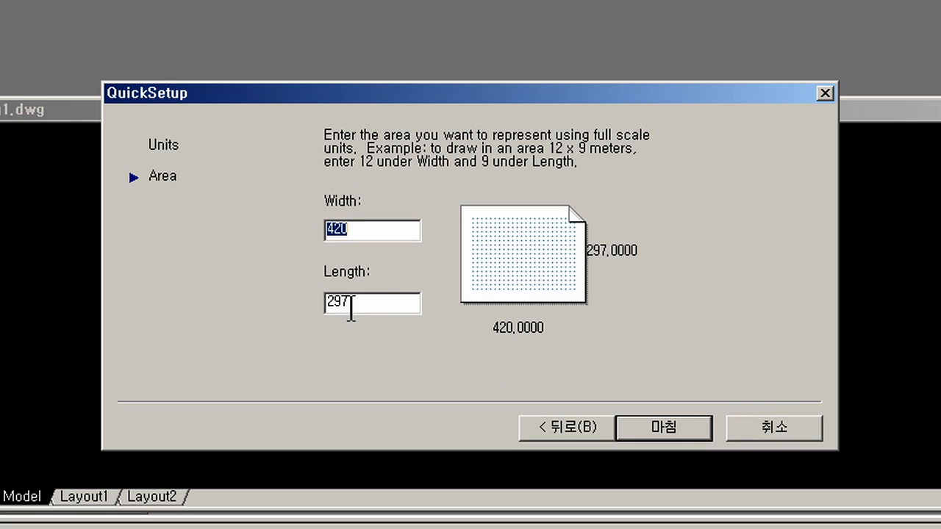
{"action": "left_click", "coordinate": [360, 304]}
{"action": "left_click", "coordinate": [645, 432]}
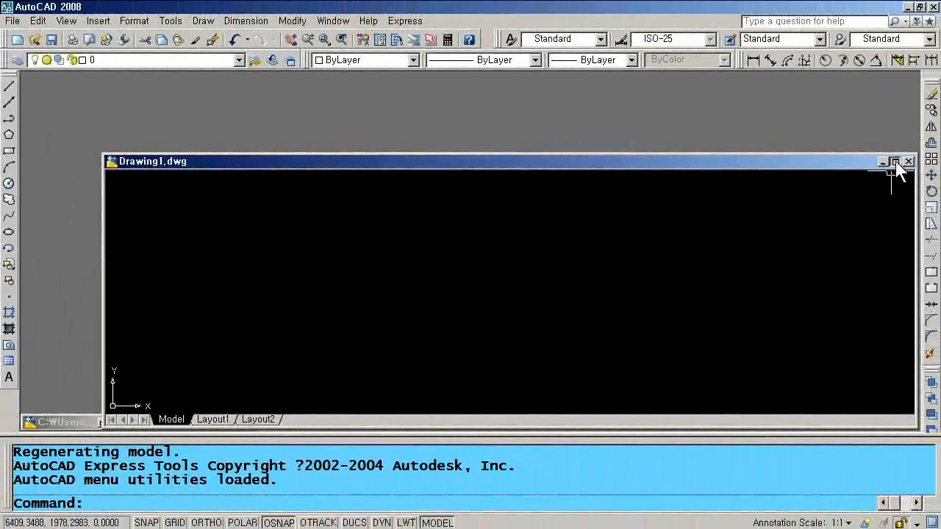
- Maximize the drawing window and zoom to show the whole drawing area
{"action": "left_click", "coordinate": [895, 162]}
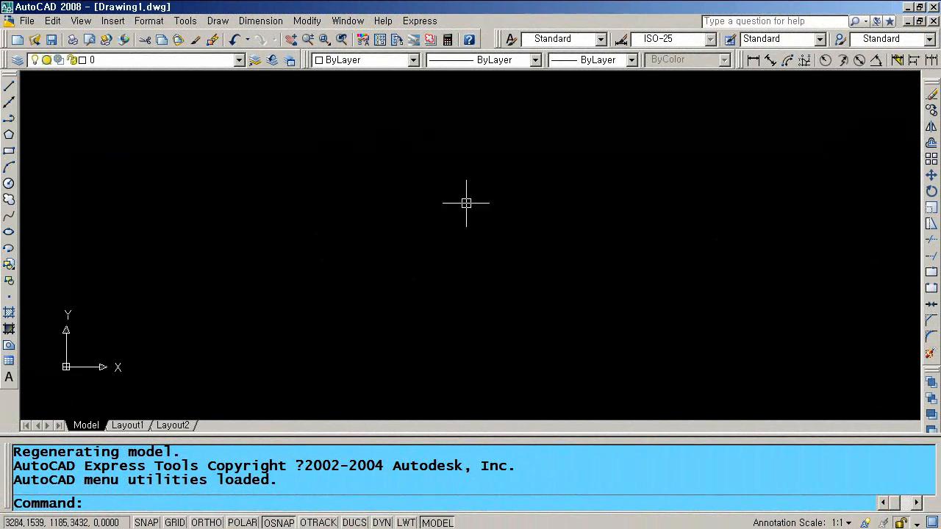
{"action": "type", "text": "z"}
{"action": "key", "text": "Return"}
{"action": "type", "text": "a"}
{"action": "key", "text": "Return"}
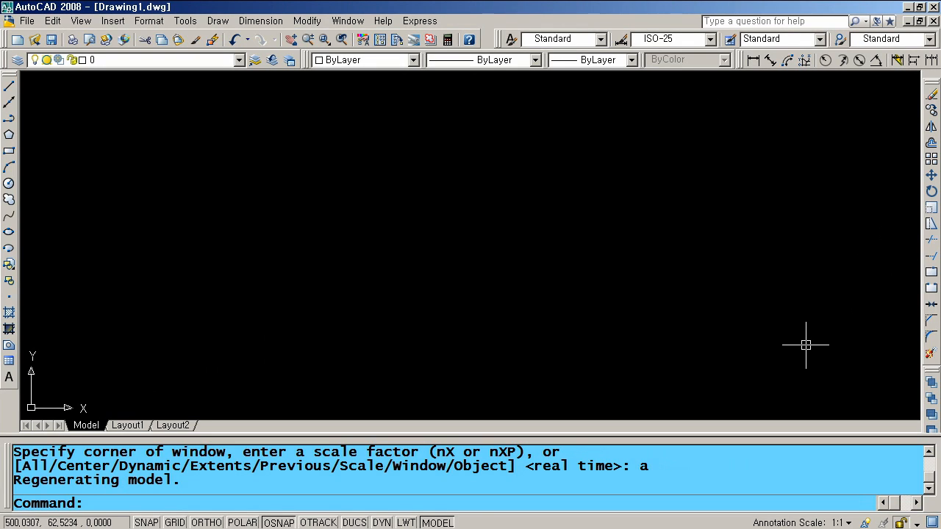
- Draw a rectangle from corner 0,0 to 420,297 outlining the A3 sheet
{"action": "type", "text": "rec"}
{"action": "key", "text": "Return"}
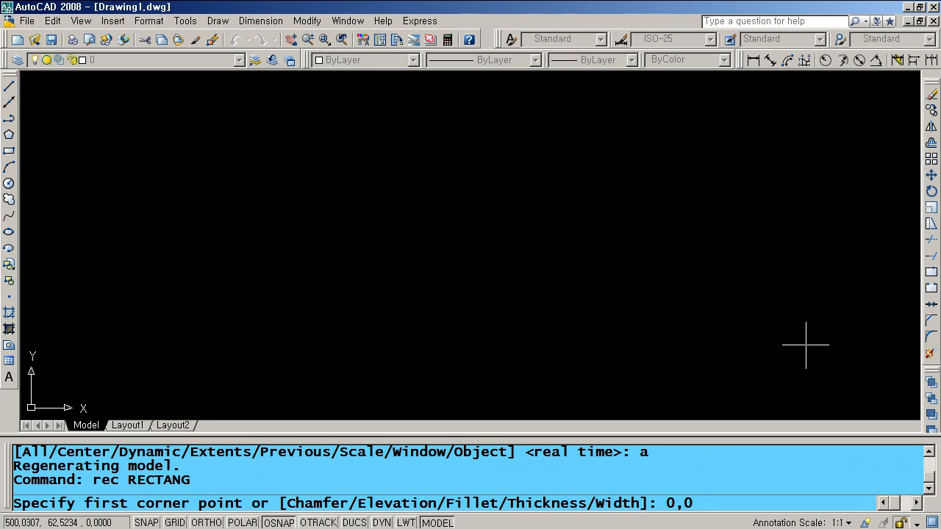
{"action": "key", "text": "Return"}
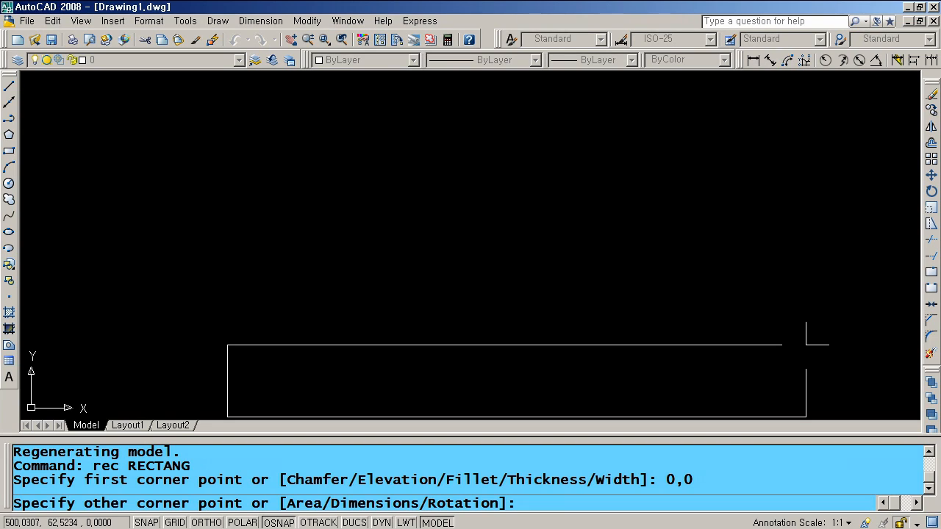
{"action": "type", "text": "420,297"}
{"action": "key", "text": "Return"}
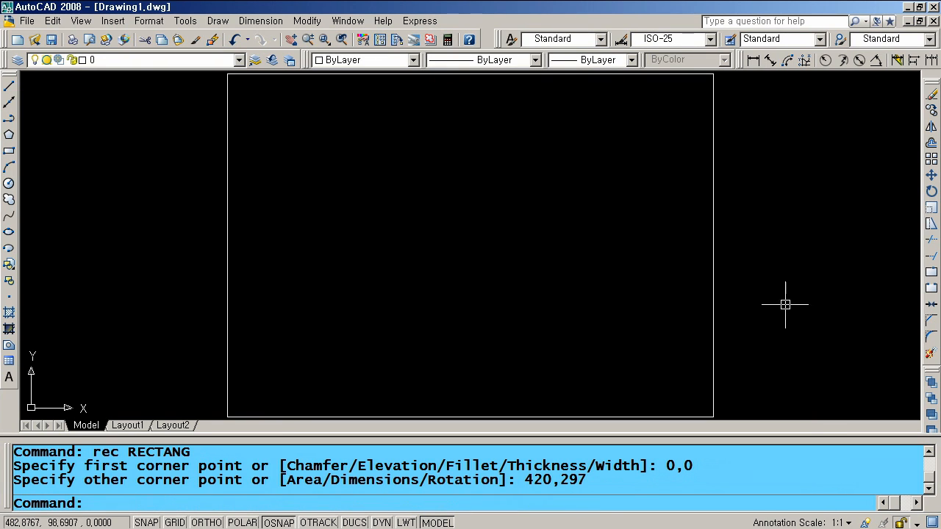
{"action": "scroll", "coordinate": [479, 279], "scroll_direction": "down", "scroll_amount": 2}
{"action": "scroll", "coordinate": [471, 288], "scroll_direction": "up", "scroll_amount": 3}
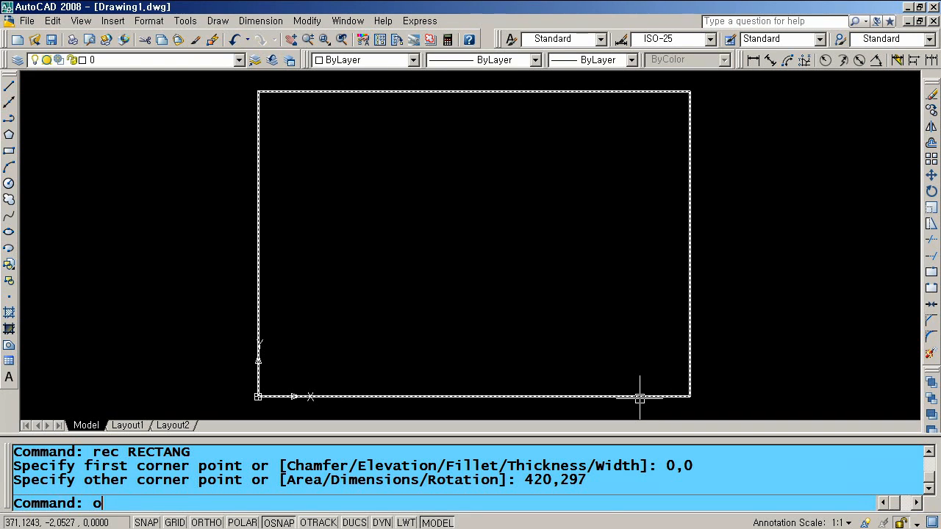
- Offset the sheet rectangle 10 units inward
{"action": "key", "text": "Return"}
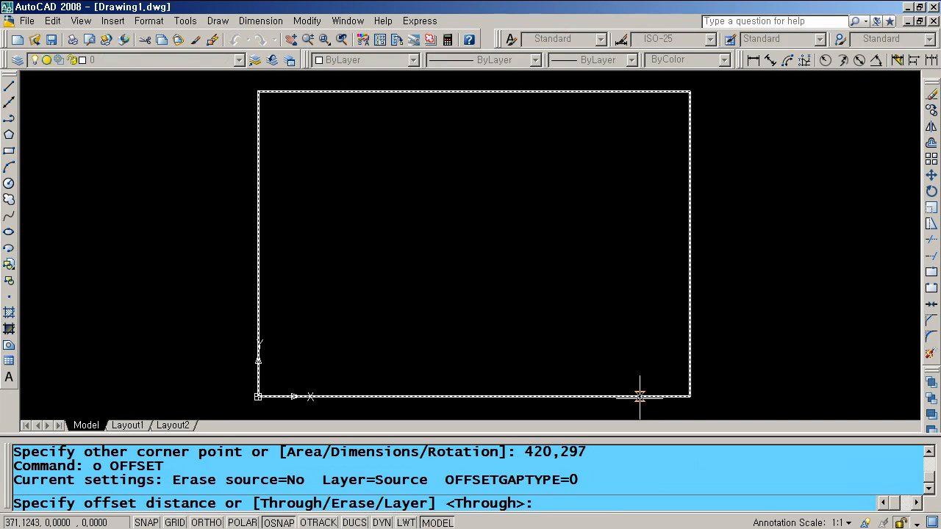
{"action": "type", "text": "10"}
{"action": "key", "text": "Return"}
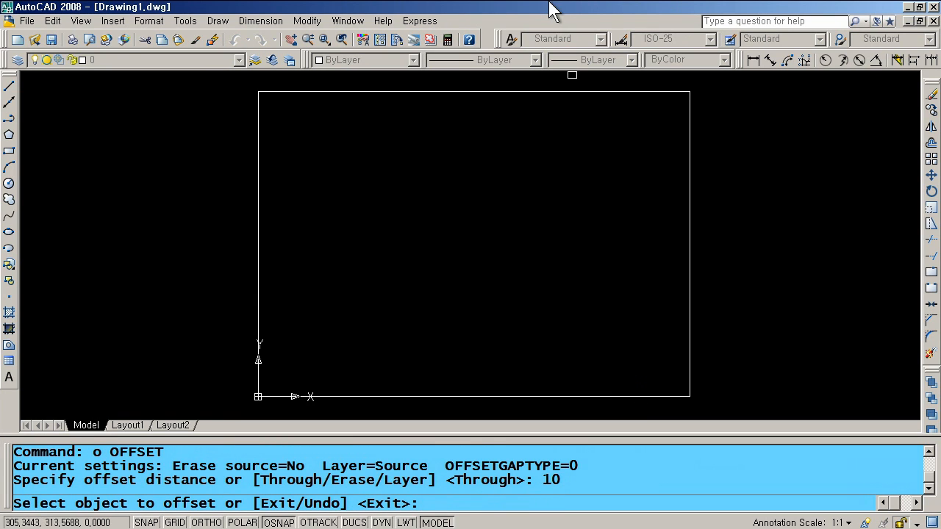
{"action": "left_click", "coordinate": [576, 93]}
{"action": "left_click", "coordinate": [564, 132]}
{"action": "key", "text": "Return"}
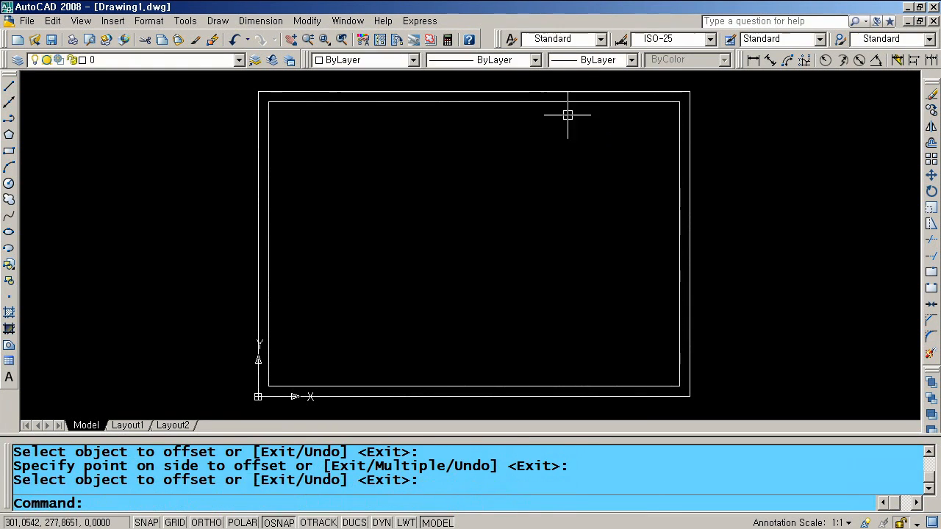
- Erase the outer sheet rectangle
{"action": "left_click", "coordinate": [569, 93]}
{"action": "type", "text": "e"}
{"action": "key", "text": "Return"}
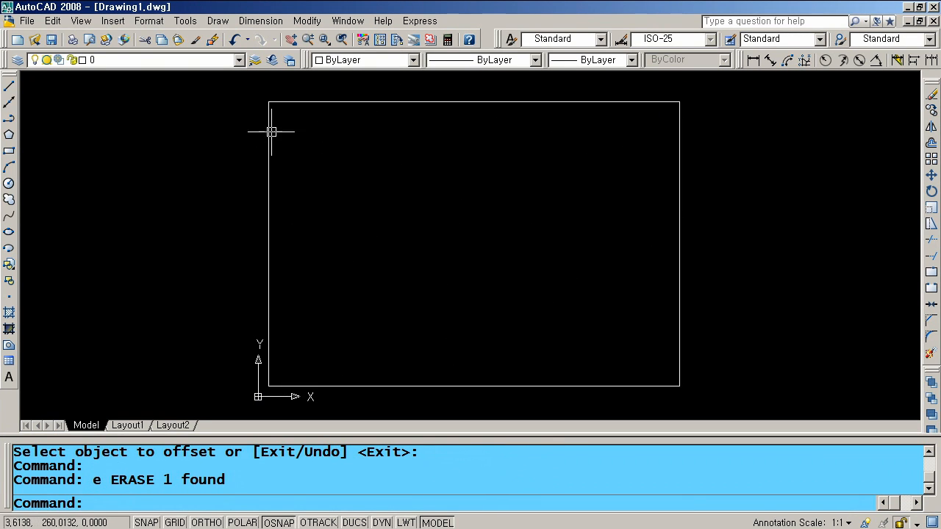
{"action": "scroll", "coordinate": [259, 129], "scroll_direction": "up", "scroll_amount": 2}
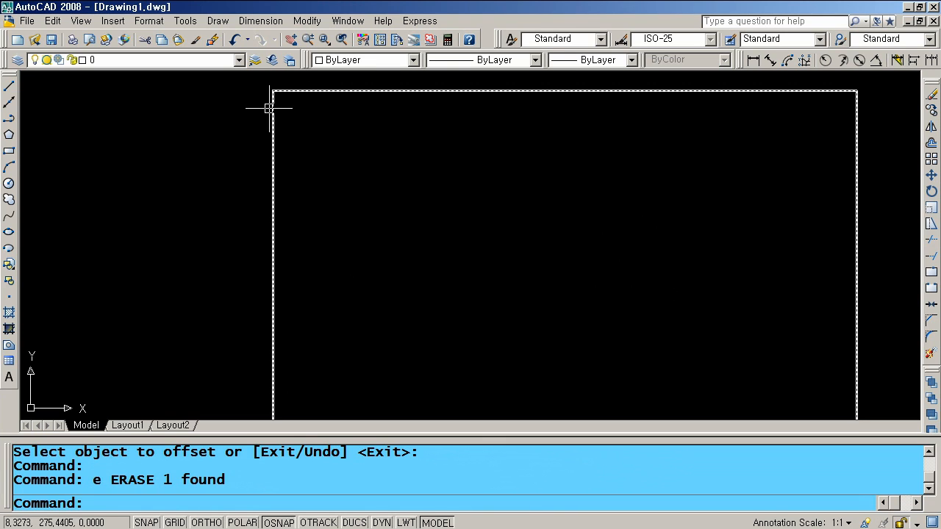
- Explode the remaining border rectangle into separate lines
{"action": "key", "text": "Return"}
{"action": "left_click", "coordinate": [270, 114]}
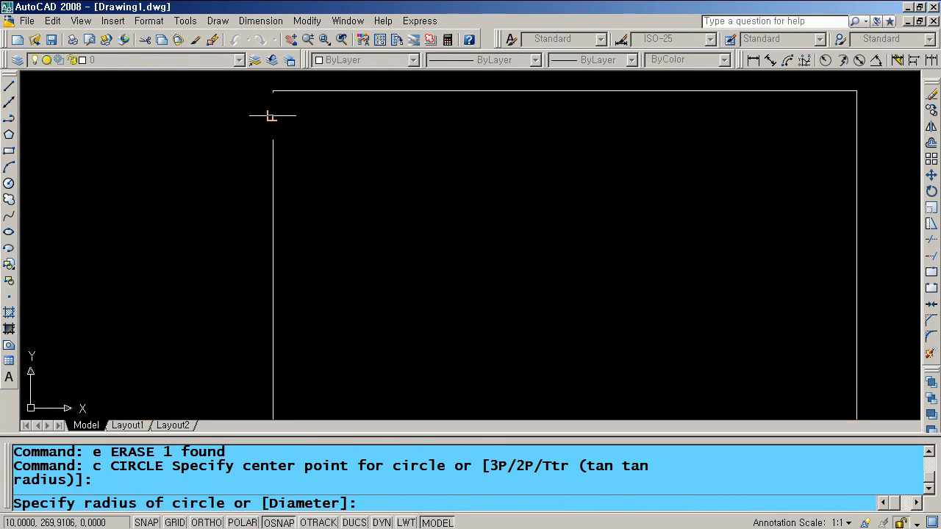
{"action": "key", "text": "Escape"}
{"action": "type", "text": "x"}
{"action": "key", "text": "space"}
{"action": "left_click", "coordinate": [256, 110]}
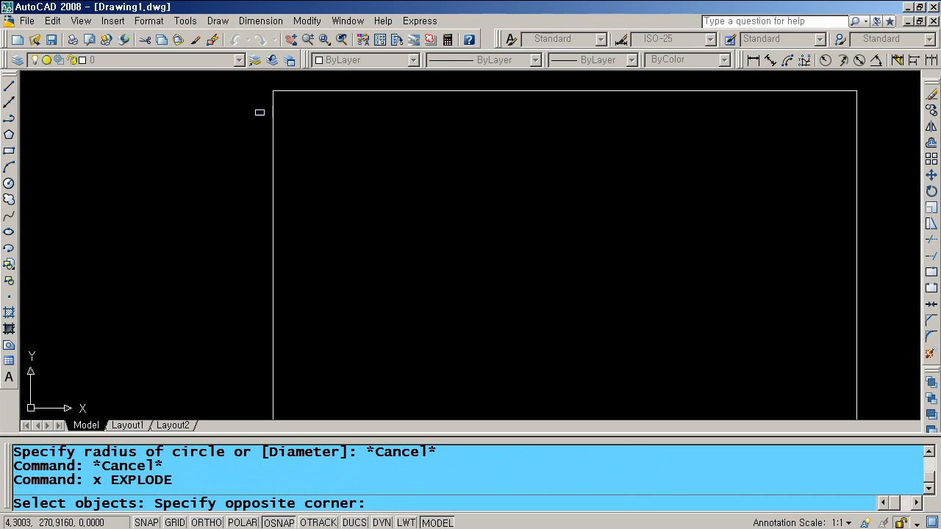
{"action": "left_click", "coordinate": [264, 115]}
{"action": "left_click", "coordinate": [264, 125]}
{"action": "left_click", "coordinate": [264, 127]}
{"action": "left_click", "coordinate": [290, 140]}
{"action": "left_click", "coordinate": [256, 128]}
{"action": "key", "text": "Return"}
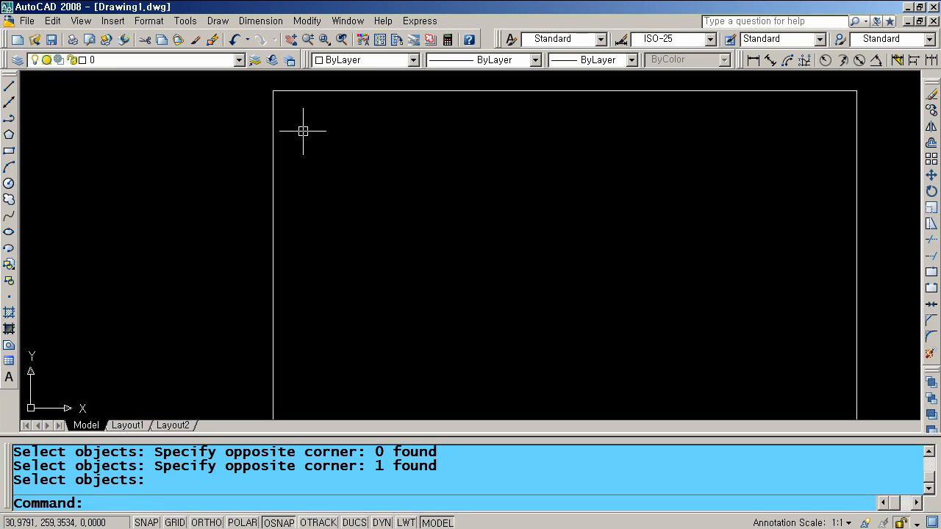
- Offset the left border edge 50 twice, then add a column line 25 left of the second
{"action": "type", "text": "o"}
{"action": "key", "text": "Return"}
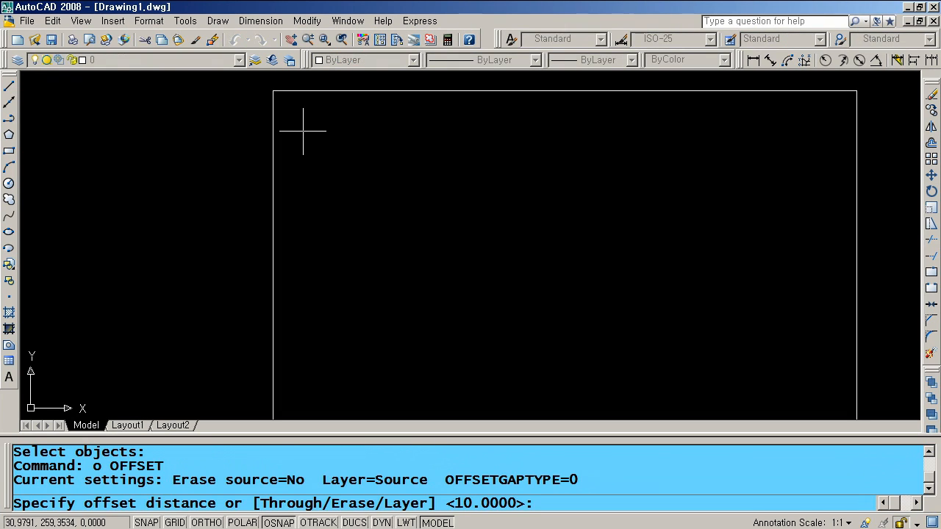
{"action": "type", "text": "50"}
{"action": "key", "text": "Return"}
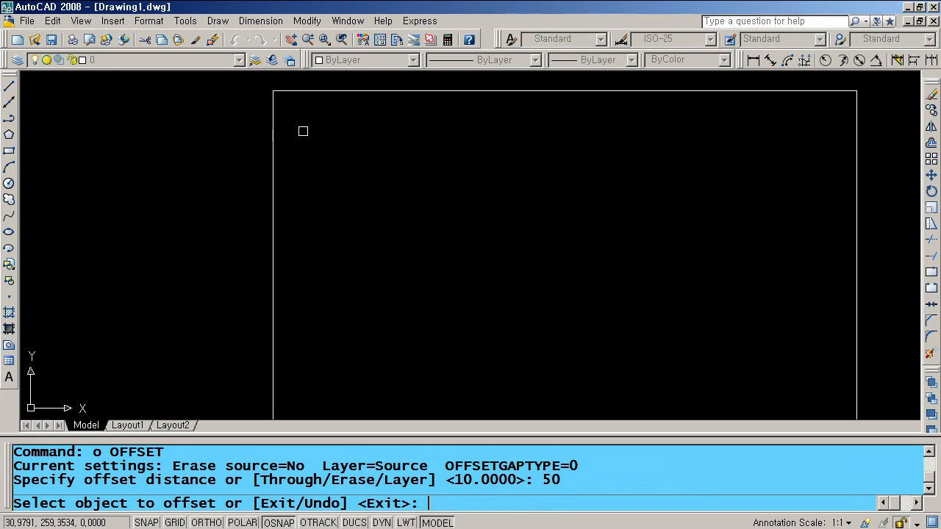
{"action": "left_click", "coordinate": [273, 177]}
{"action": "left_click", "coordinate": [324, 180]}
{"action": "left_click", "coordinate": [346, 183]}
{"action": "left_click", "coordinate": [397, 183]}
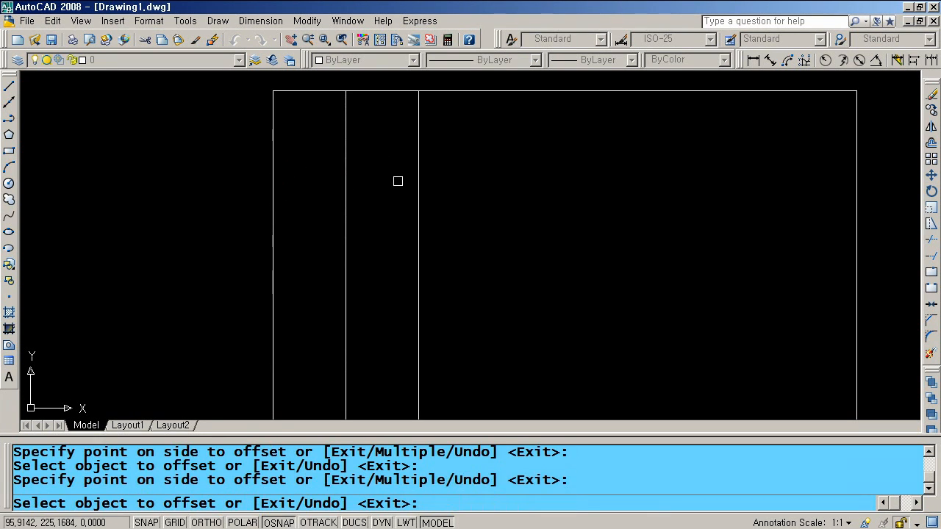
{"action": "key", "text": "Return"}
{"action": "key", "text": "Return"}
{"action": "type", "text": "25"}
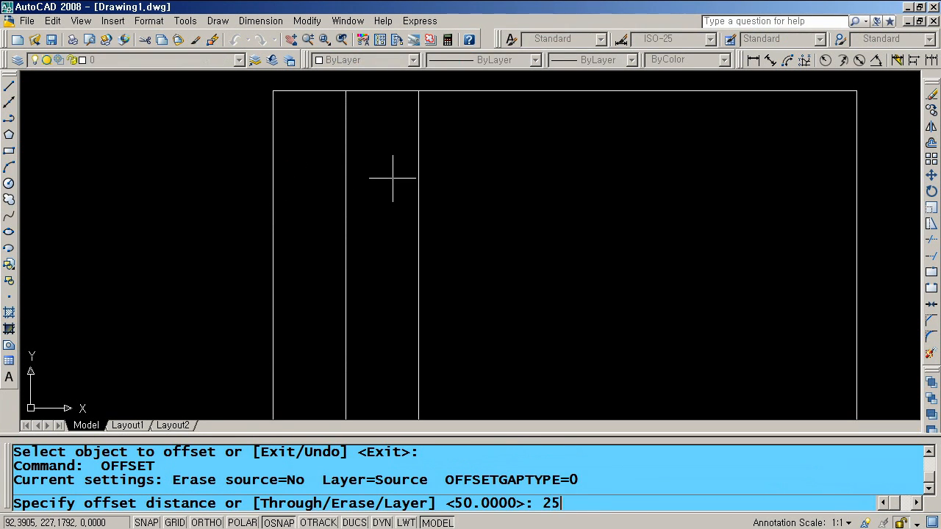
{"action": "key", "text": "Return"}
{"action": "left_click", "coordinate": [345, 165]}
{"action": "left_click", "coordinate": [319, 163]}
{"action": "key", "text": "Return"}
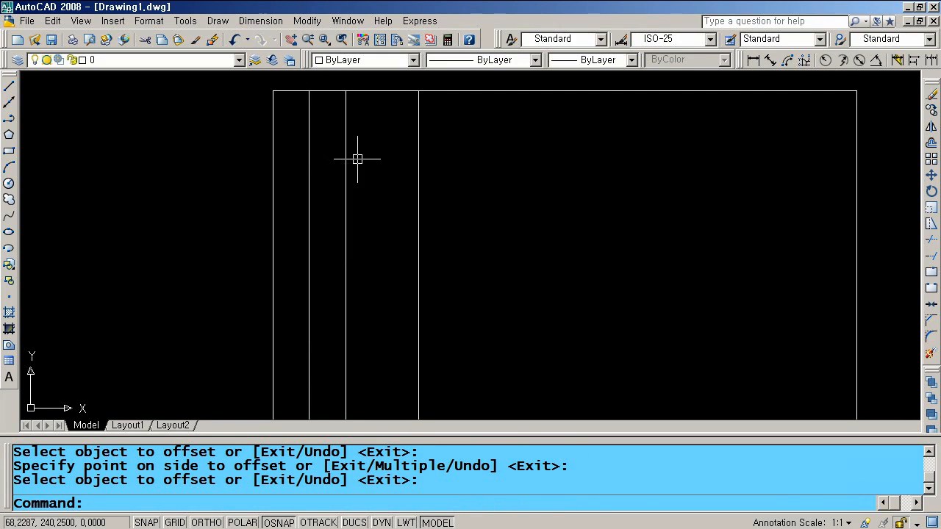
{"action": "key", "text": "Return"}
- Offset the top border edge downward 10 four times to form the rows
{"action": "type", "text": "10"}
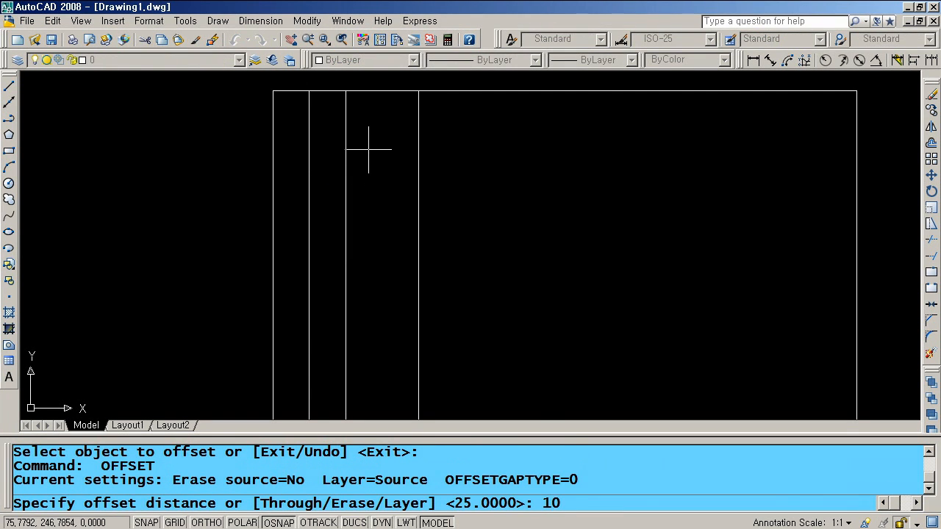
{"action": "key", "text": "Return"}
{"action": "left_click", "coordinate": [409, 92]}
{"action": "left_click", "coordinate": [384, 111]}
{"action": "left_click", "coordinate": [384, 105]}
{"action": "left_click", "coordinate": [379, 117]}
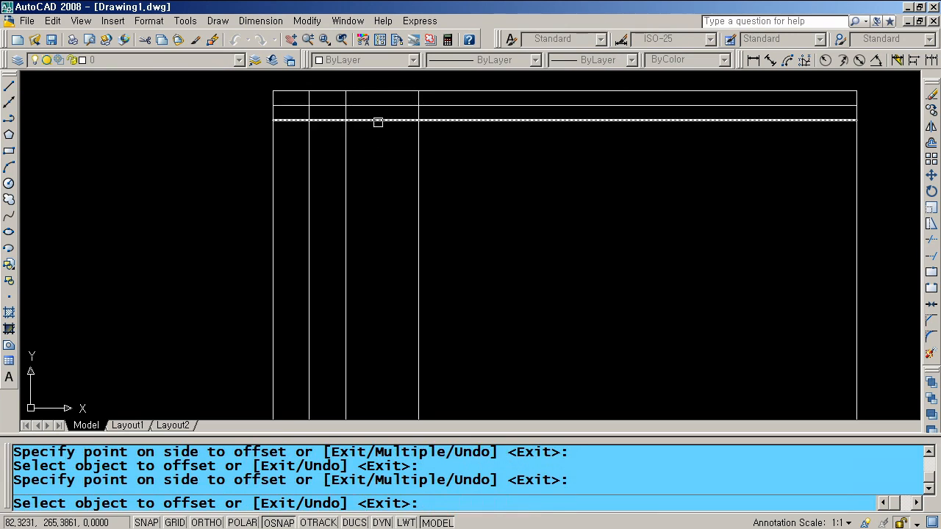
{"action": "left_click", "coordinate": [378, 120]}
{"action": "left_click", "coordinate": [371, 132]}
{"action": "left_click", "coordinate": [372, 134]}
{"action": "left_click", "coordinate": [389, 155]}
{"action": "key", "text": "Return"}
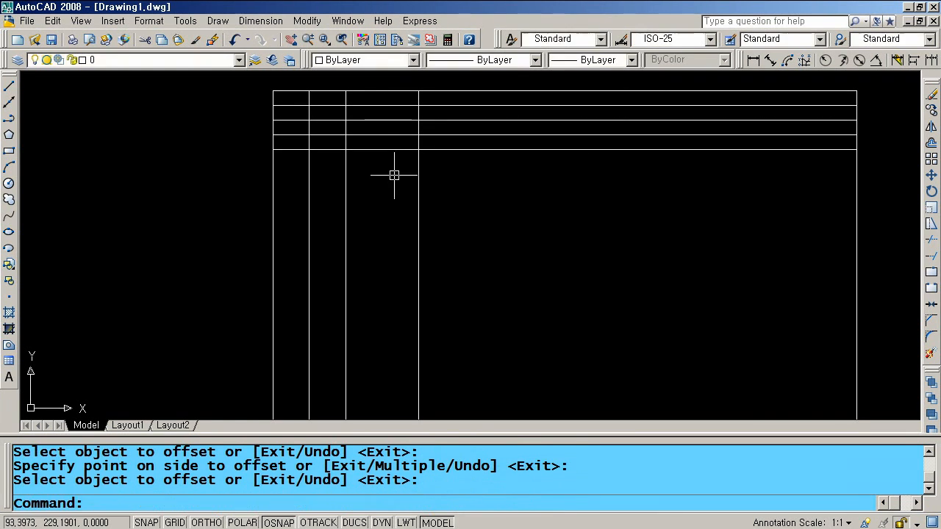
- Trim the row lines back to the grid's vertical column edges
{"action": "type", "text": "tr"}
{"action": "key", "text": "Return"}
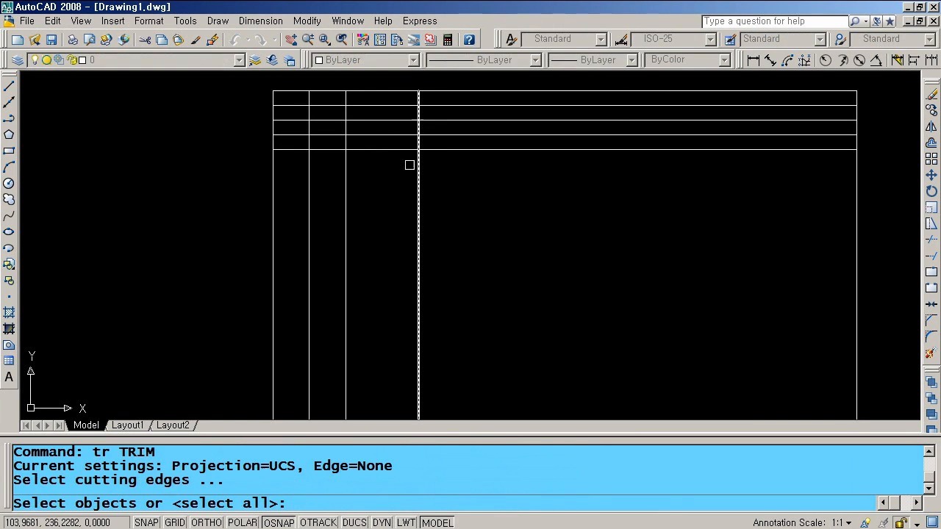
{"action": "left_click", "coordinate": [349, 161]}
{"action": "key", "text": "Return"}
{"action": "left_click", "coordinate": [387, 170]}
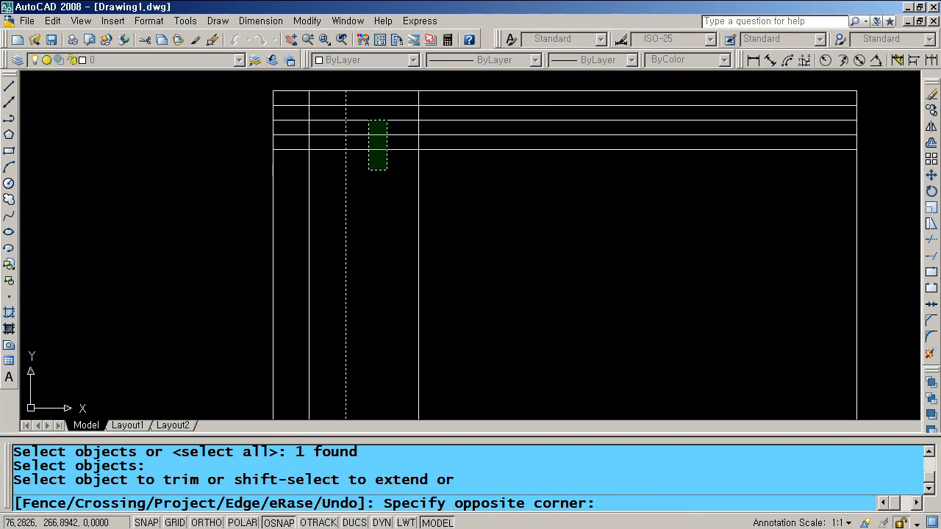
{"action": "left_click", "coordinate": [368, 120]}
{"action": "key", "text": "Return"}
{"action": "key", "text": "Return"}
{"action": "left_click", "coordinate": [436, 140]}
{"action": "left_click", "coordinate": [412, 110]}
- Trim the column lines so they stop at the first and lowest row lines
{"action": "key", "text": "Return"}
{"action": "left_click", "coordinate": [438, 106]}
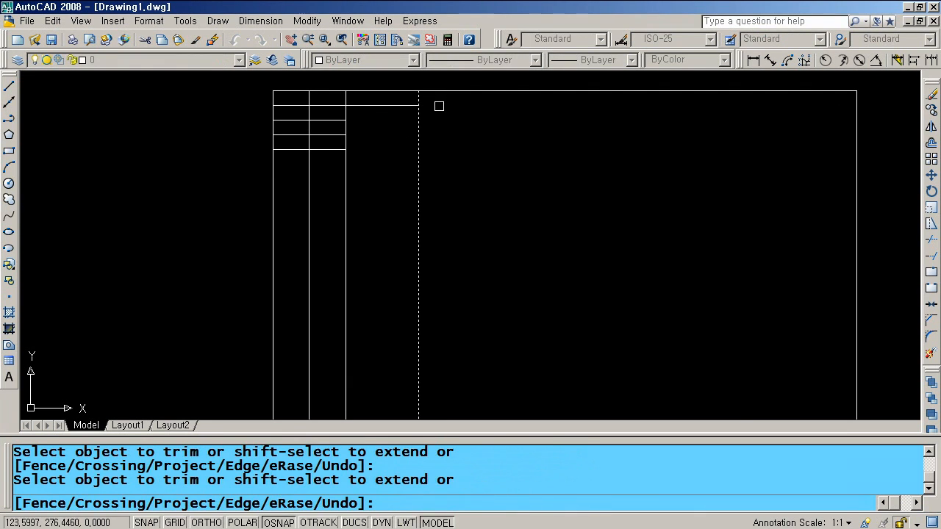
{"action": "key", "text": "Return"}
{"action": "key", "text": "Return"}
{"action": "left_click", "coordinate": [385, 104]}
{"action": "key", "text": "Return"}
{"action": "left_click", "coordinate": [441, 134]}
{"action": "left_click", "coordinate": [355, 140]}
{"action": "key", "text": "Return"}
{"action": "key", "text": "Return"}
{"action": "left_click", "coordinate": [324, 150]}
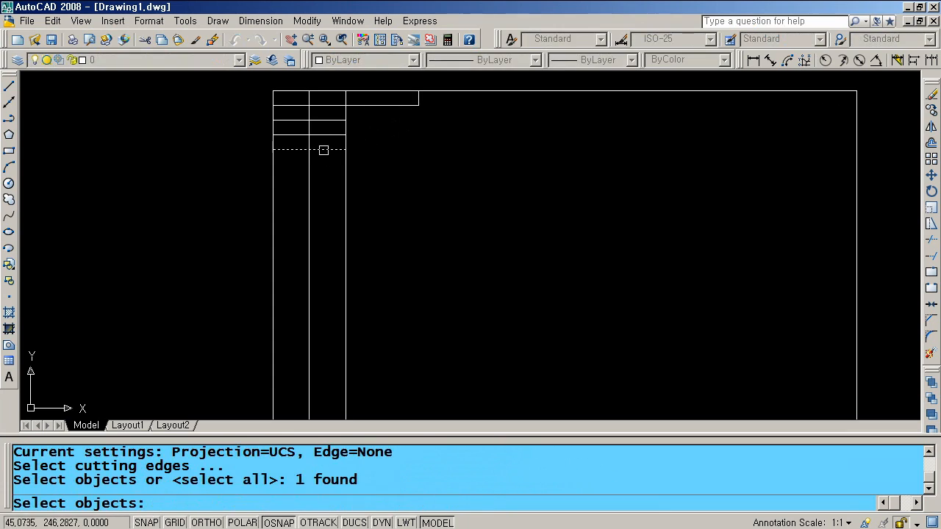
{"action": "key", "text": "Return"}
{"action": "left_click", "coordinate": [399, 194]}
{"action": "left_click", "coordinate": [299, 174]}
{"action": "key", "text": "Return"}
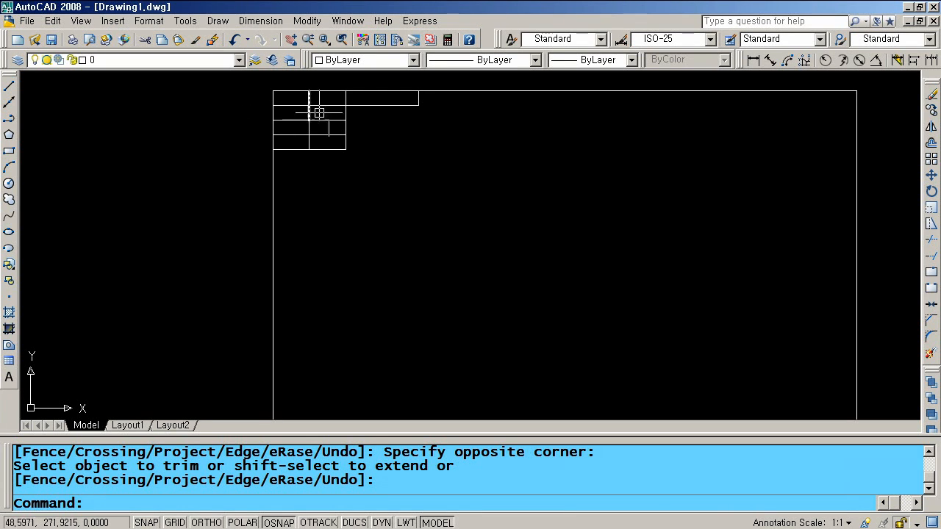
{"action": "left_click", "coordinate": [511, 39]}
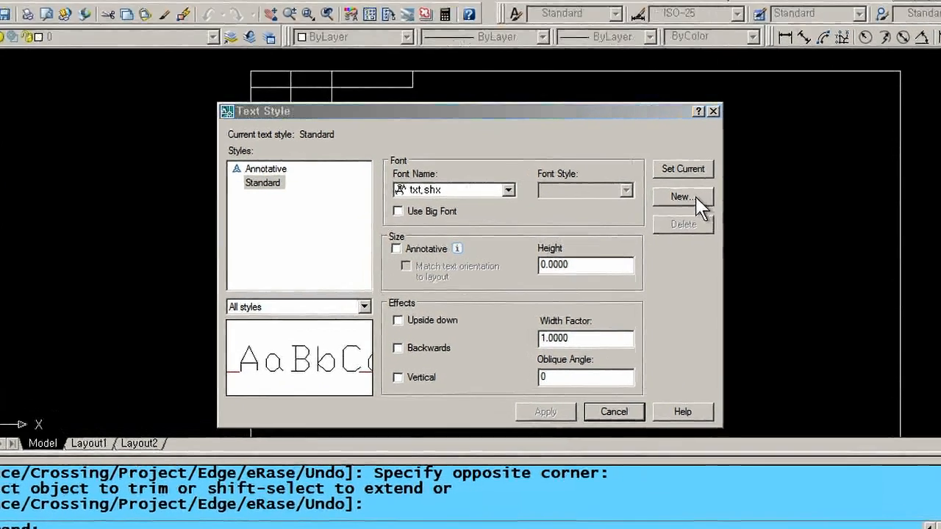
- Create a new text style named 표제란
{"action": "left_click", "coordinate": [677, 205]}
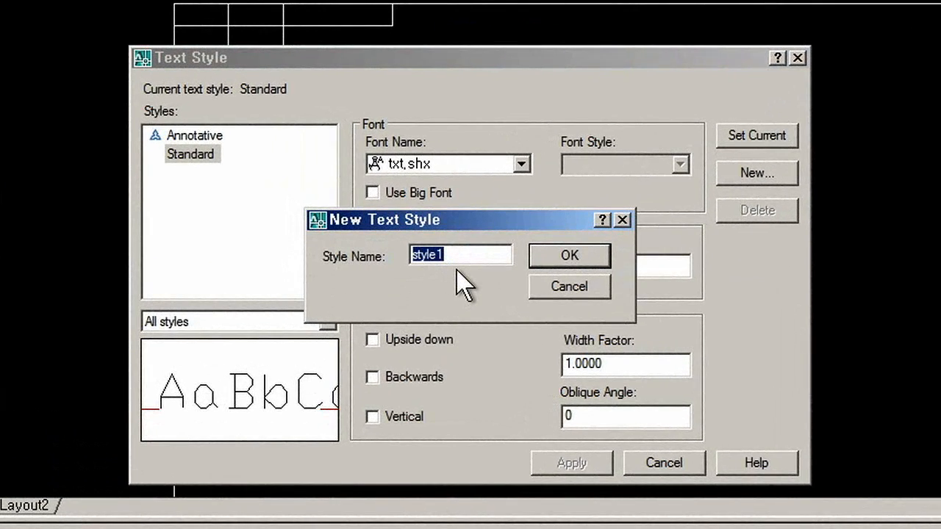
{"action": "type", "text": "표제란"}
{"action": "left_click", "coordinate": [569, 257]}
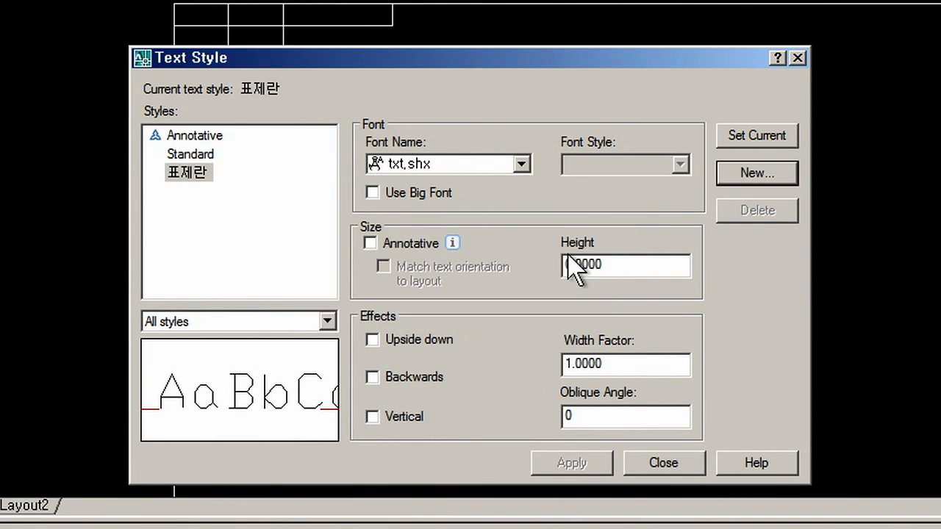
- Give the 표제란 style the 굴림 font at height 3 and apply it
{"action": "left_click", "coordinate": [521, 164]}
{"action": "left_click", "coordinate": [622, 261]}
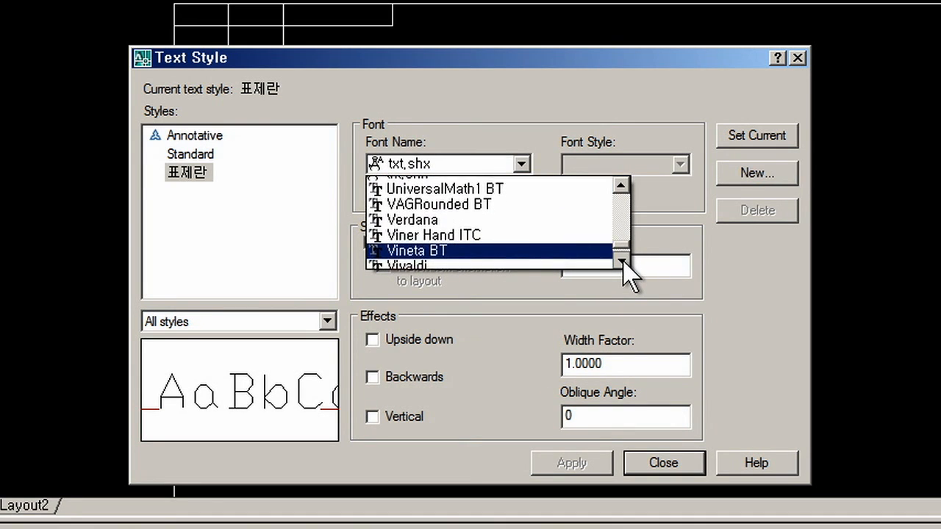
{"action": "left_click", "coordinate": [622, 262]}
{"action": "left_click", "coordinate": [623, 262]}
{"action": "left_click", "coordinate": [623, 261]}
{"action": "left_click", "coordinate": [622, 260]}
{"action": "mouse_move", "coordinate": [616, 242]}
{"action": "left_mouse_down"}
{"action": "mouse_move", "coordinate": [620, 252]}
{"action": "mouse_move", "coordinate": [609, 248]}
{"action": "left_mouse_up"}
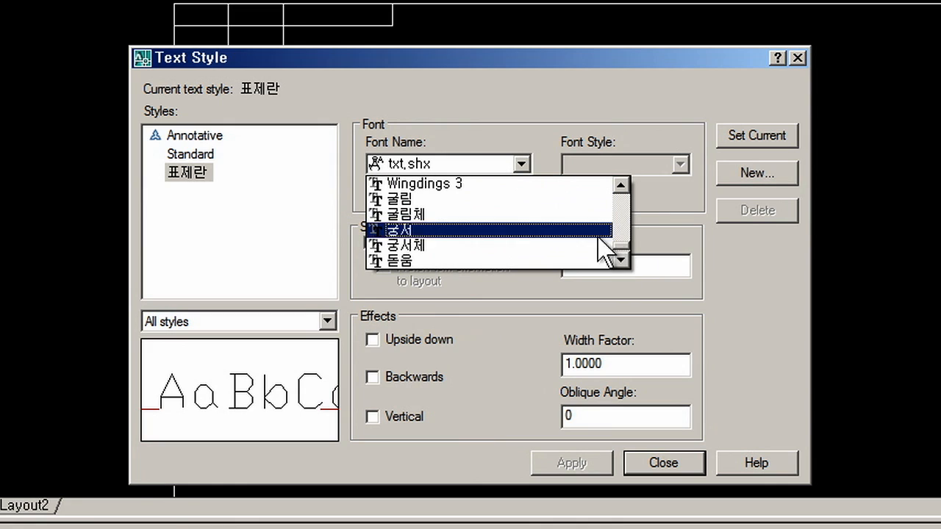
{"action": "left_click", "coordinate": [444, 198]}
{"action": "double_click", "coordinate": [630, 263]}
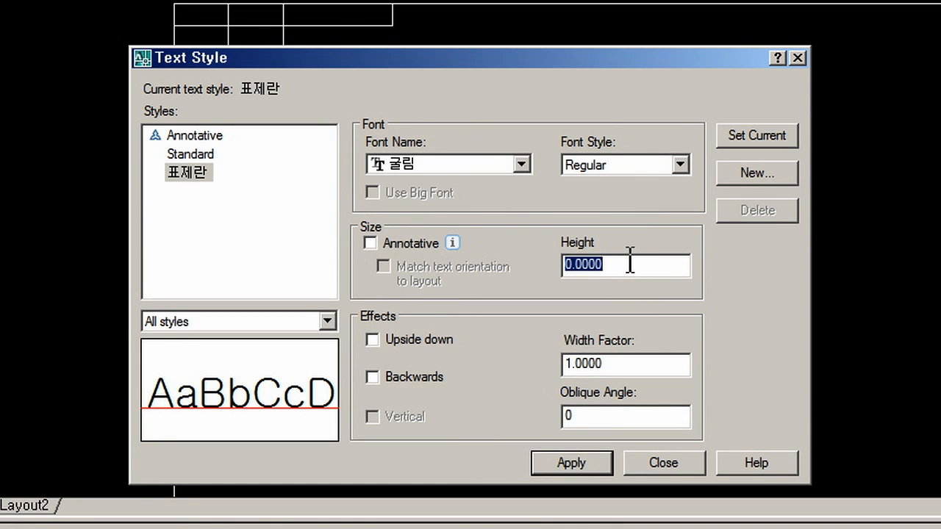
{"action": "type", "text": "3"}
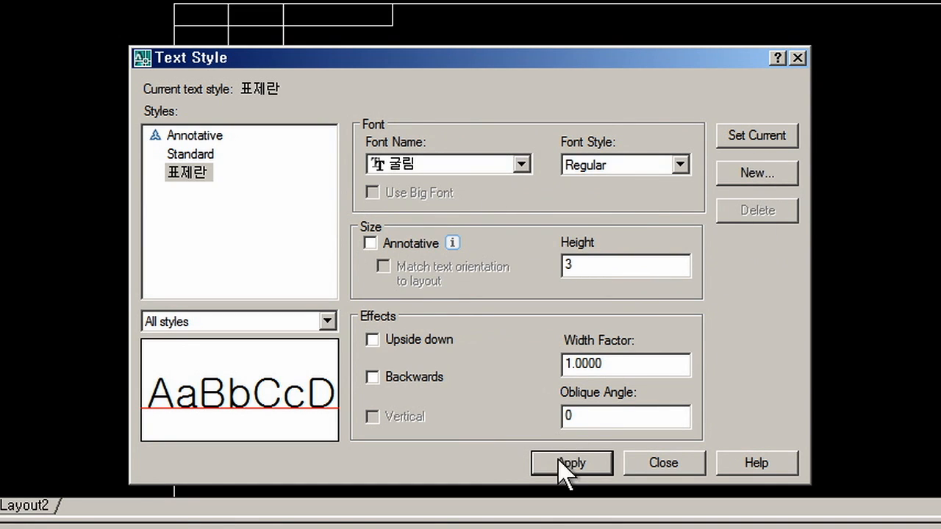
{"action": "left_click", "coordinate": [564, 464]}
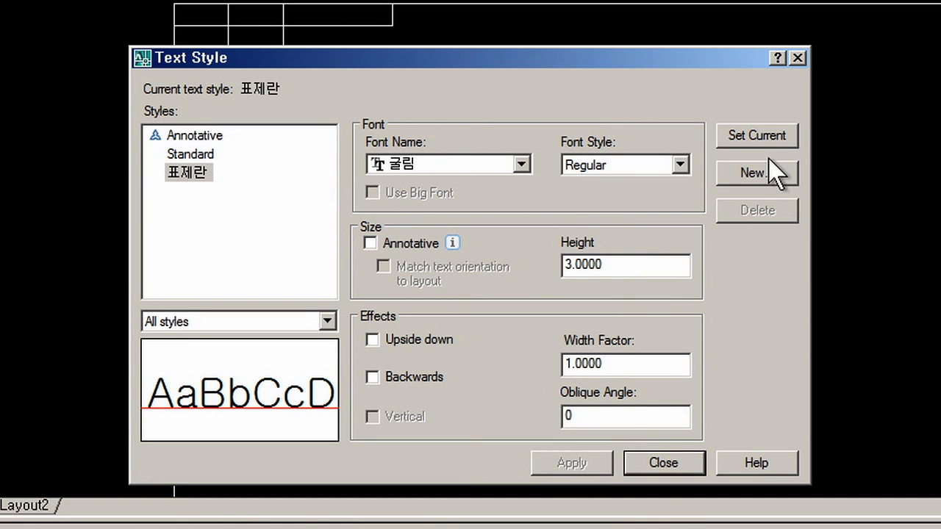
{"action": "left_click", "coordinate": [661, 464]}
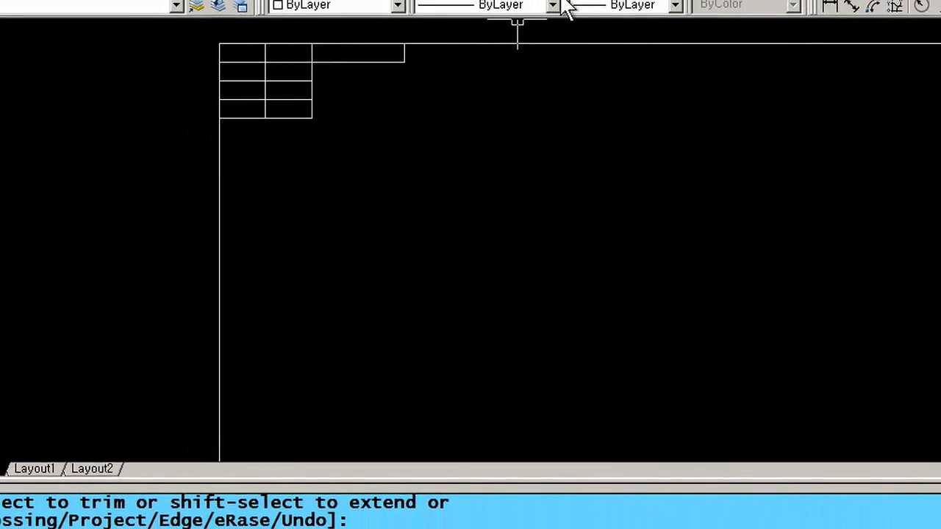
- Zoom in on the title-block table and start single-line text with DT
{"action": "scroll", "coordinate": [279, 84], "scroll_direction": "up", "scroll_amount": 3}
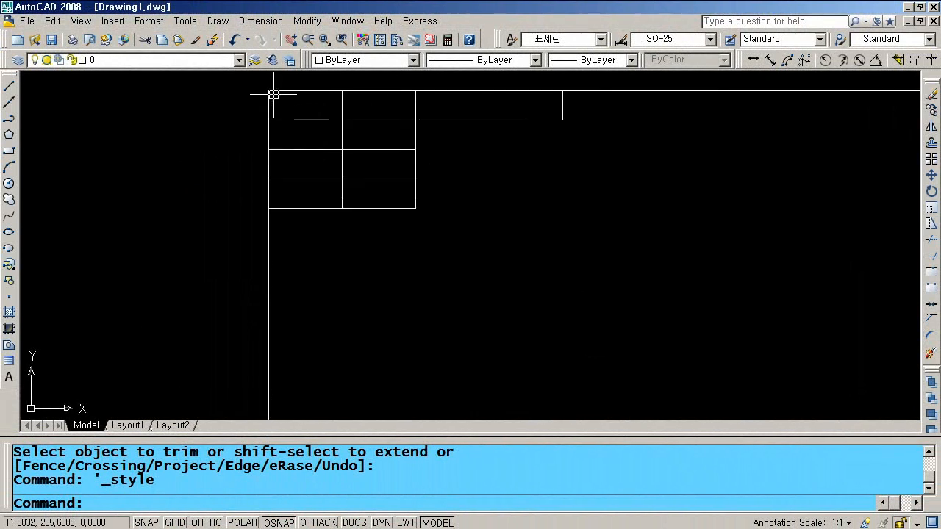
{"action": "type", "text": "o"}
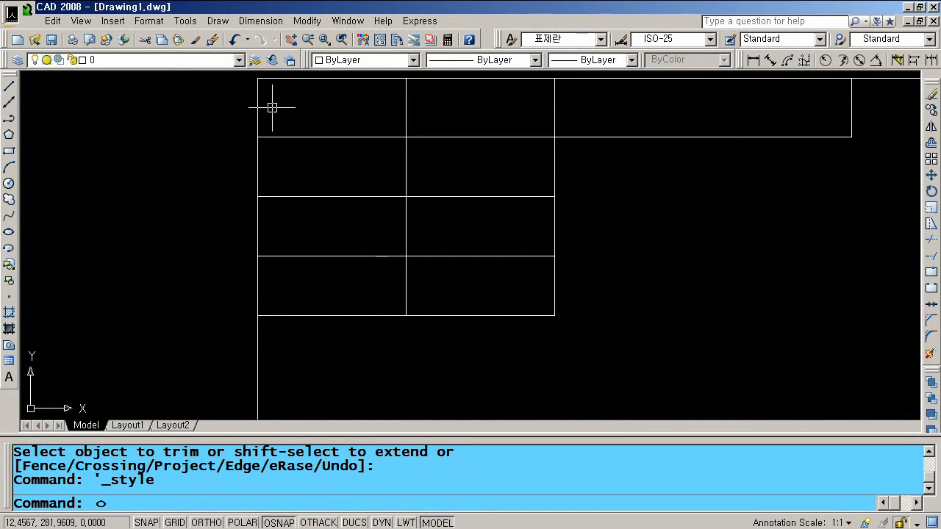
{"action": "type", "text": "ㅅ"}
{"action": "key", "text": "Return"}
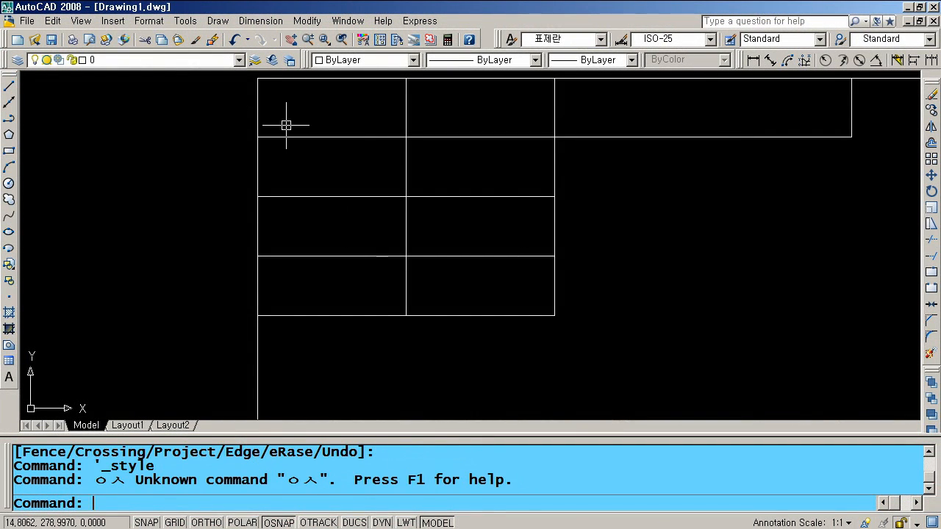
{"action": "type", "text": "dt"}
{"action": "key", "text": "Return"}
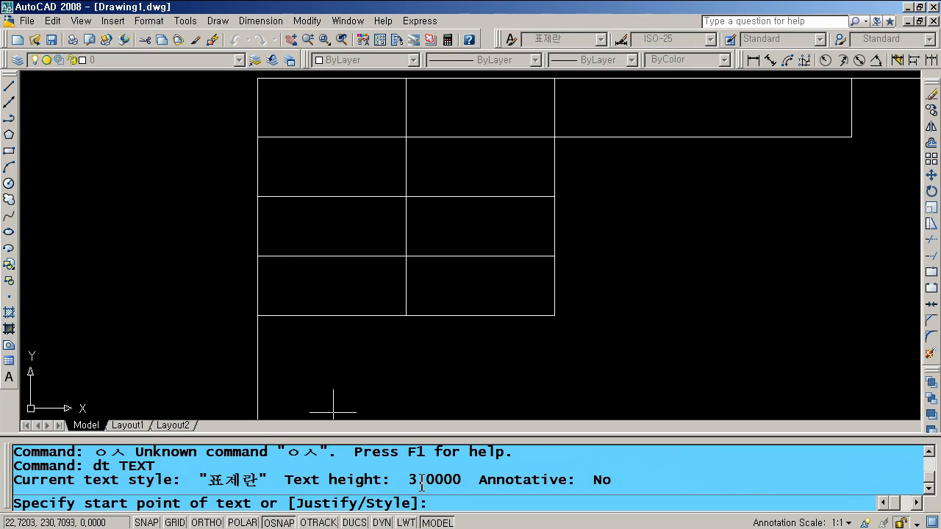
- Write the label 수검번호 at 0° rotation in the top-left cell
{"action": "left_click", "coordinate": [291, 121]}
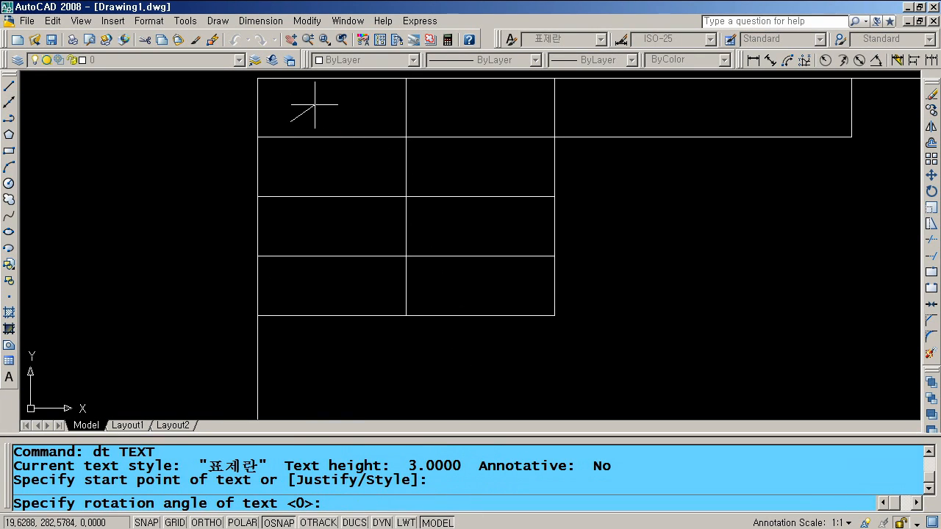
{"action": "key", "text": "Return"}
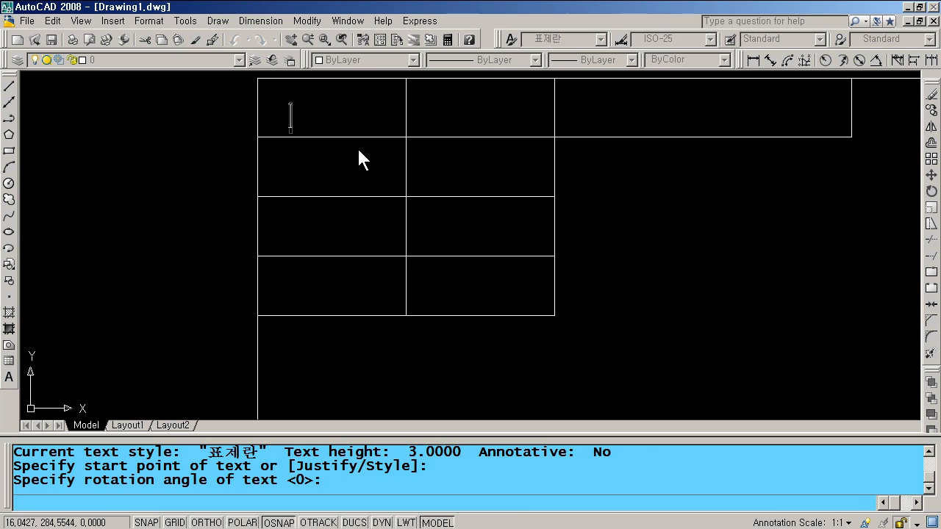
{"action": "type", "text": "tn"}
{"action": "key", "text": "BackSpace"}
{"action": "key", "text": "BackSpace"}
{"action": "type", "text": "수검번호"}
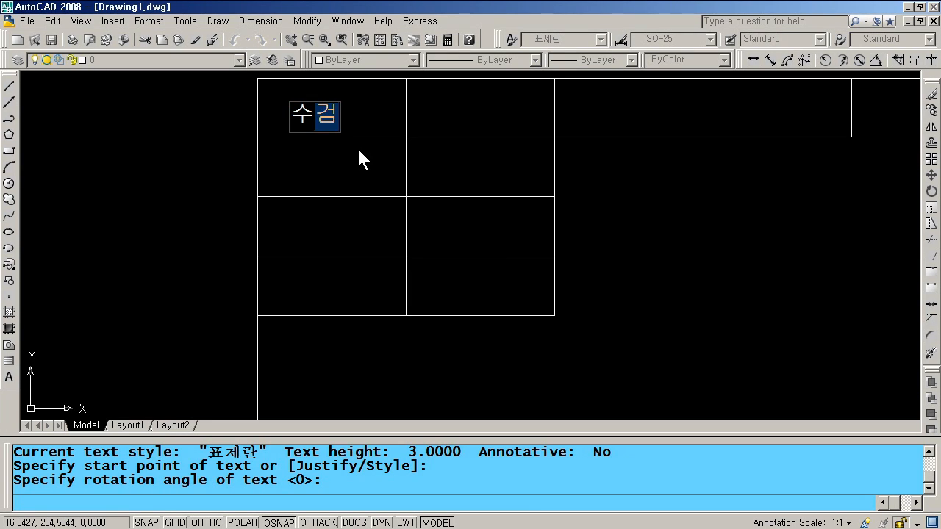
{"action": "key", "text": "Return"}
{"action": "key", "text": "Return"}
{"action": "key", "text": "Return"}
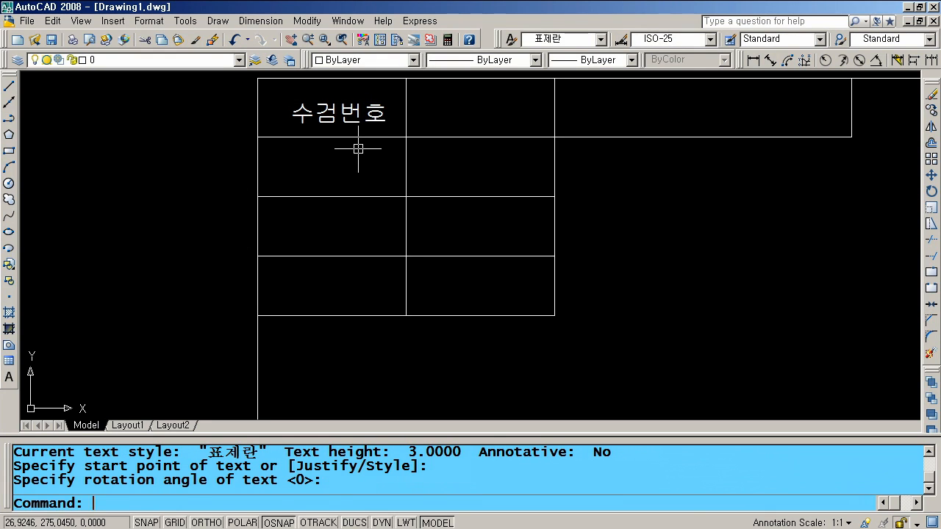
- Move the 수검번호 label so it sits centred in its cell
{"action": "type", "text": "m"}
{"action": "key", "text": "Return"}
{"action": "left_click", "coordinate": [354, 116]}
{"action": "key", "text": "Return"}
{"action": "left_click", "coordinate": [373, 115]}
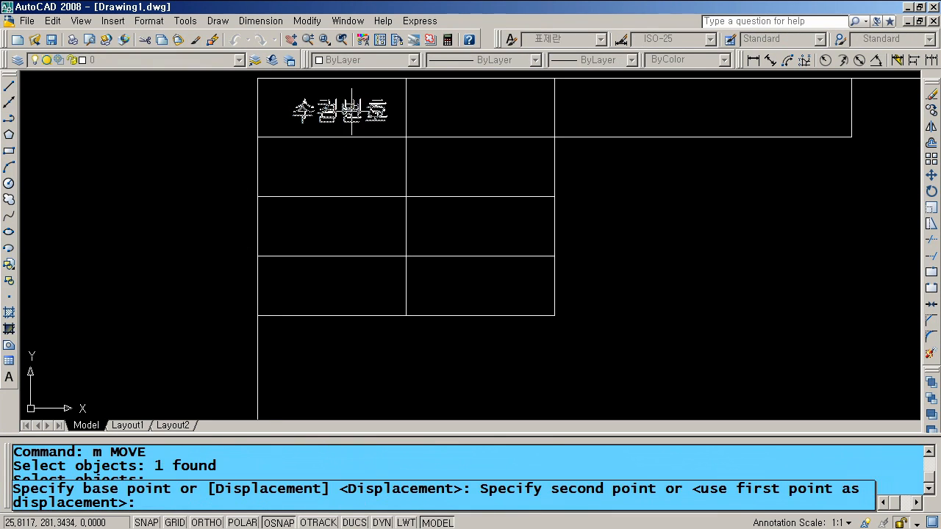
{"action": "left_click", "coordinate": [344, 108]}
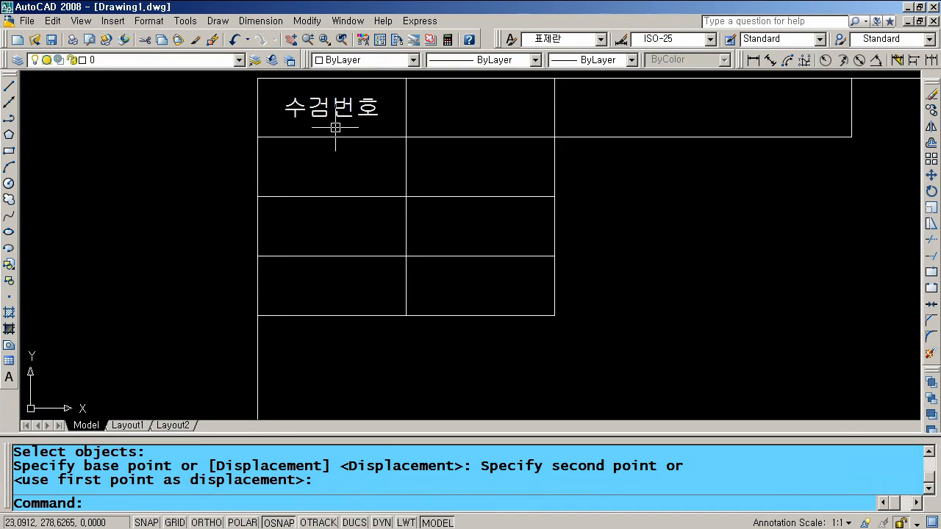
- Select the 수검번호 label for copying
{"action": "type", "text": "cc"}
{"action": "key", "text": "Return"}
{"action": "left_click", "coordinate": [332, 106]}
{"action": "key", "text": "Return"}
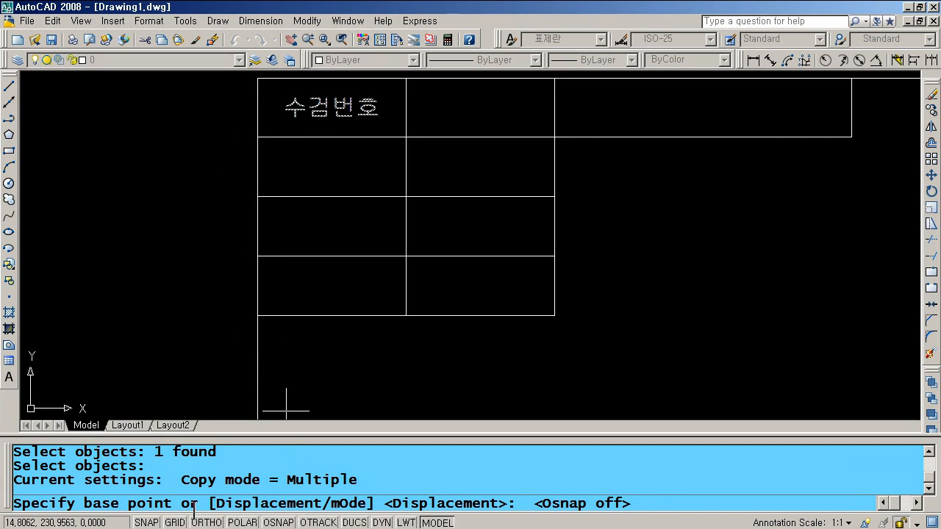
- With snapping on, copy 수검번호 into three more left cells, two middle cells and the wide top cell
{"action": "left_click", "coordinate": [285, 522]}
{"action": "left_click", "coordinate": [256, 137]}
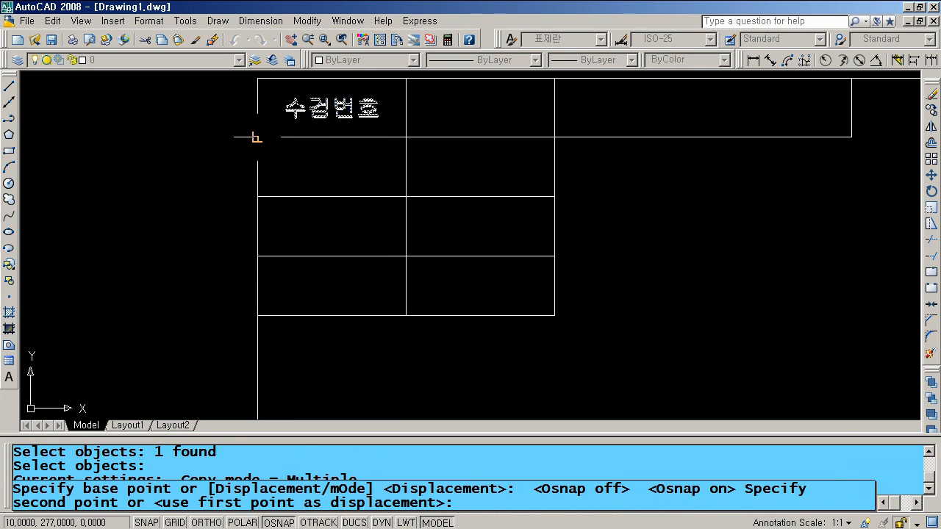
{"action": "left_click", "coordinate": [257, 196]}
{"action": "left_click", "coordinate": [257, 256]}
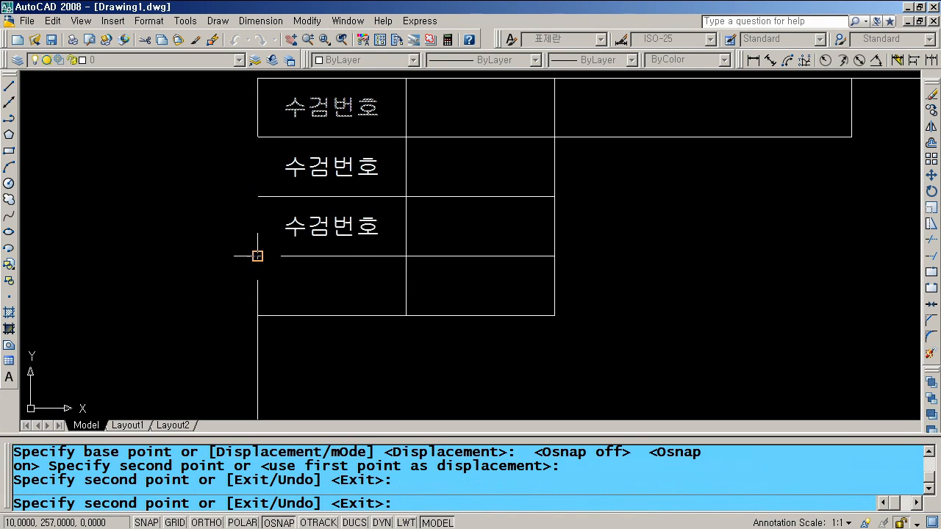
{"action": "left_click", "coordinate": [258, 315]}
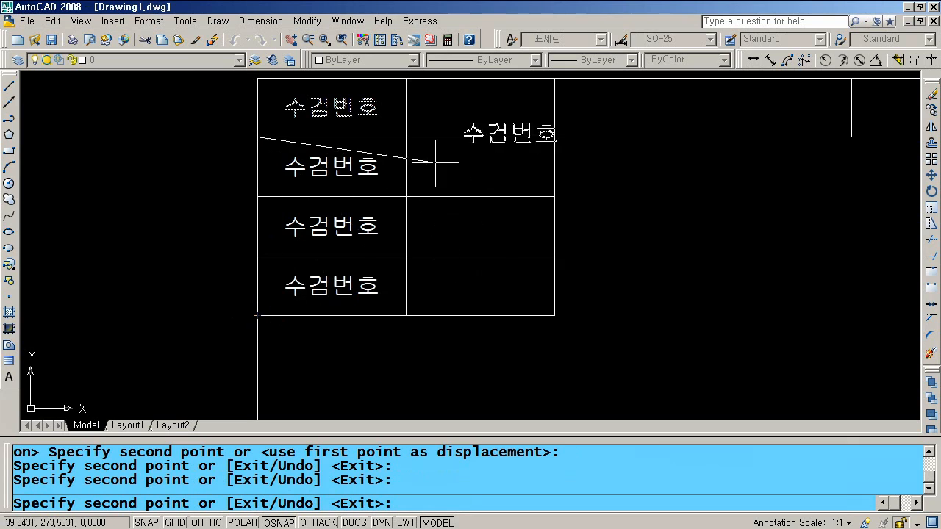
{"action": "left_click", "coordinate": [401, 134]}
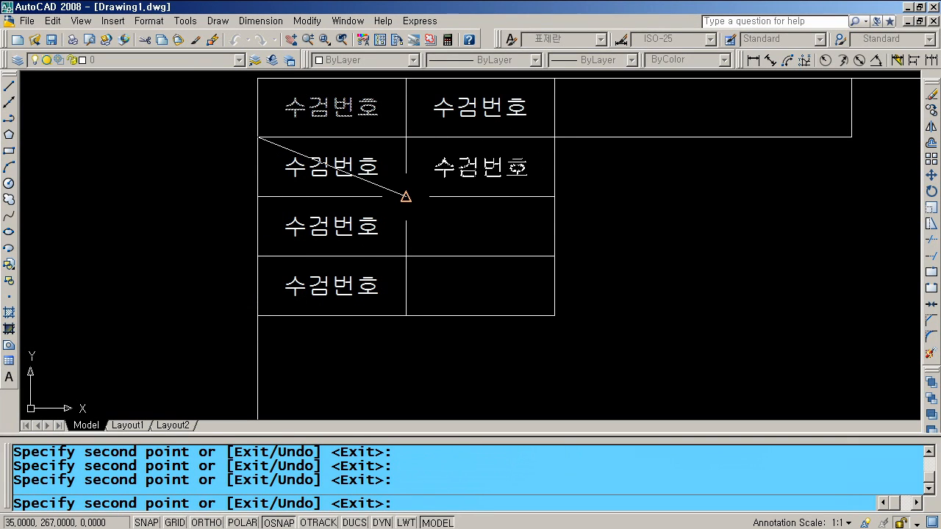
{"action": "left_click", "coordinate": [406, 196]}
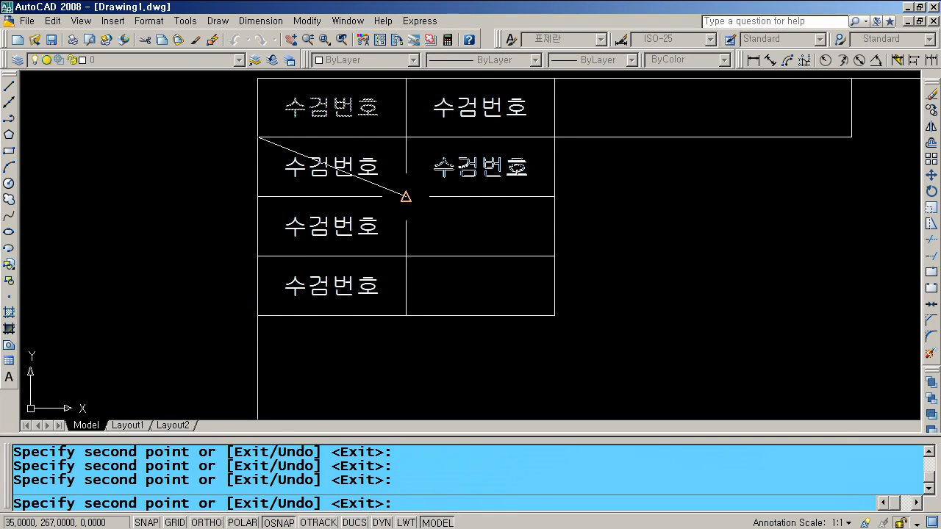
{"action": "left_click", "coordinate": [554, 137]}
{"action": "key", "text": "Return"}
{"action": "double_click", "coordinate": [325, 169]}
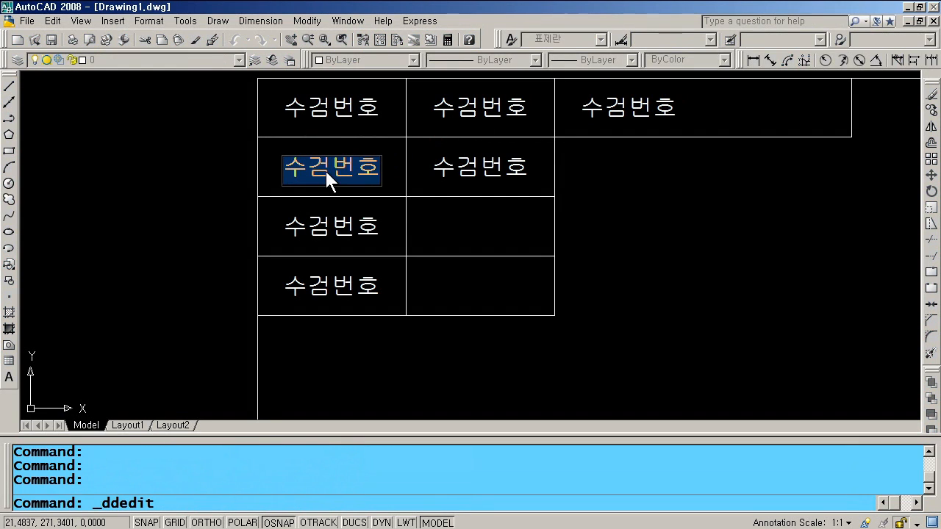
- Change the second-row label text to '성 명'
{"action": "type", "text": "tjd"}
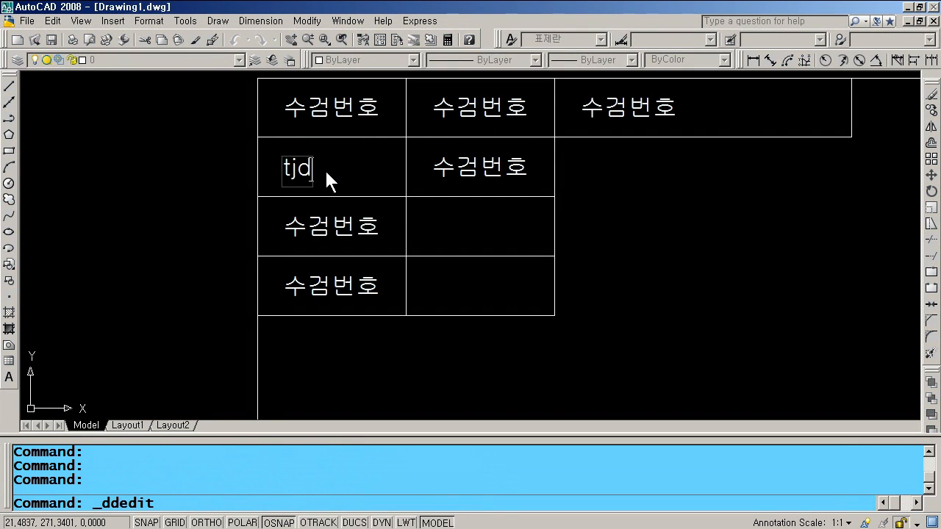
{"action": "key", "text": "BackSpace"}
{"action": "key", "text": "BackSpace"}
{"action": "key", "text": "BackSpace"}
{"action": "type", "text": "tjd "}
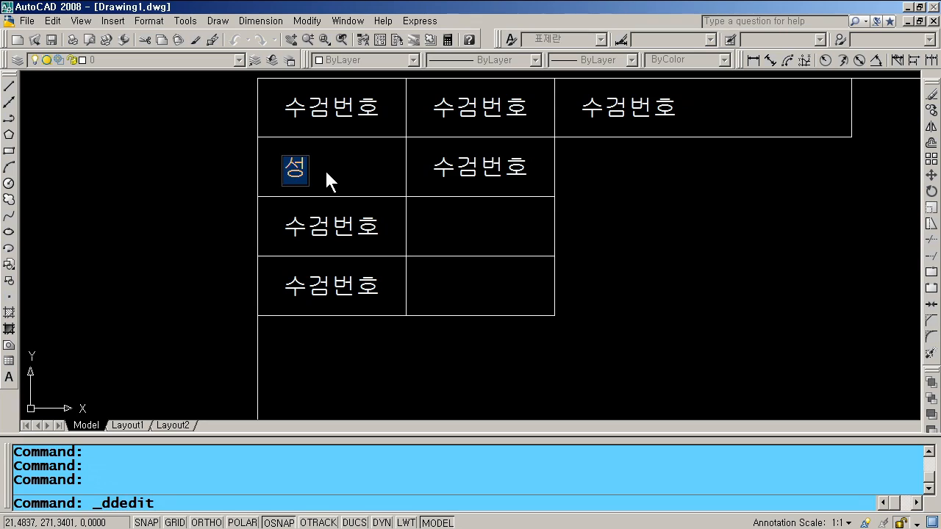
{"action": "type", "text": "  aud"}
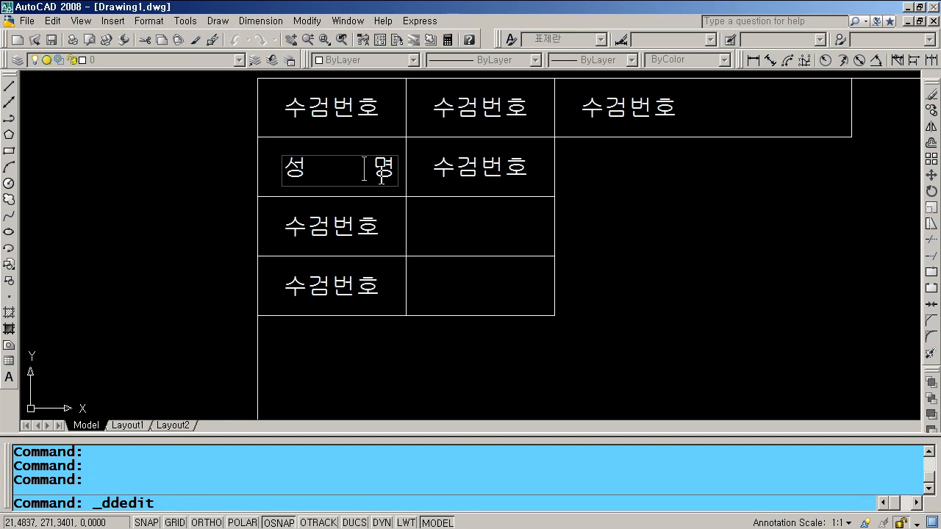
{"action": "key", "text": "BackSpace"}
{"action": "key", "text": "Return"}
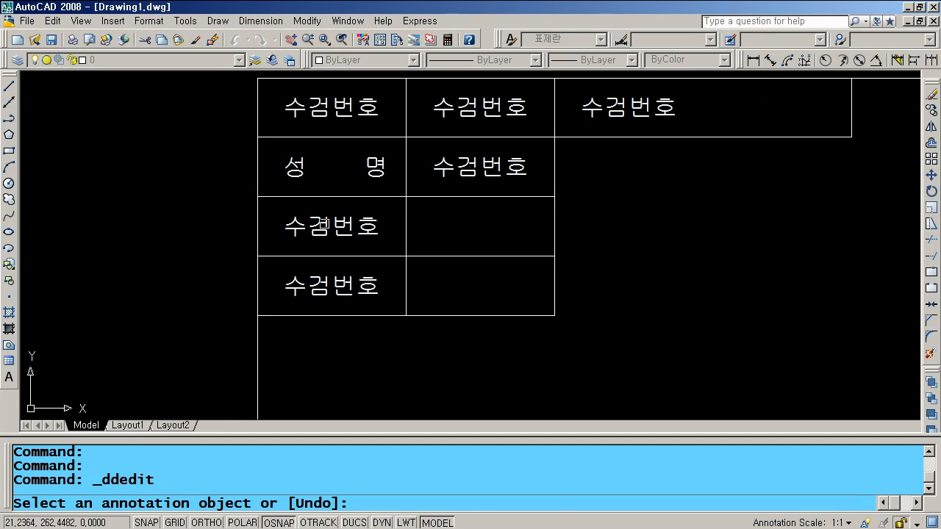
- Relabel the third and fourth rows as '연장시간' and '감독확인'
{"action": "left_click", "coordinate": [375, 241]}
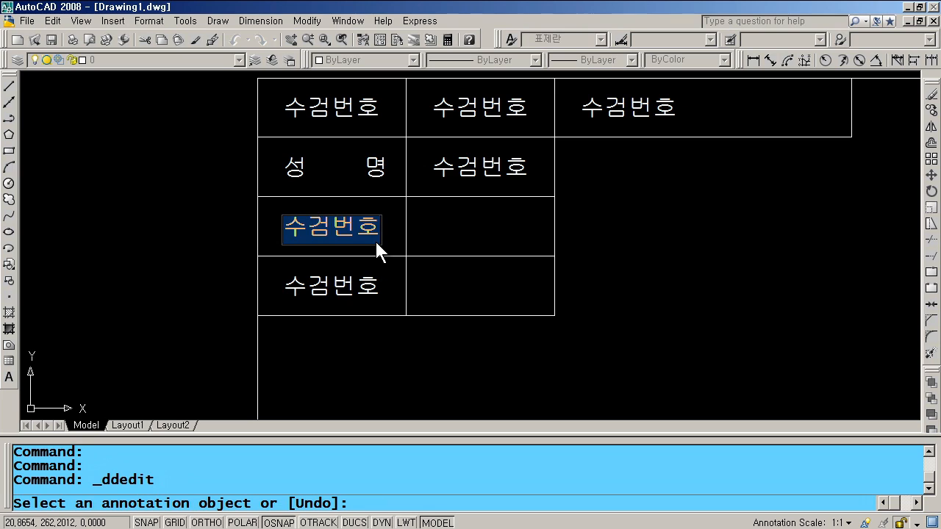
{"action": "type", "text": "연장ㅅㅣ간"}
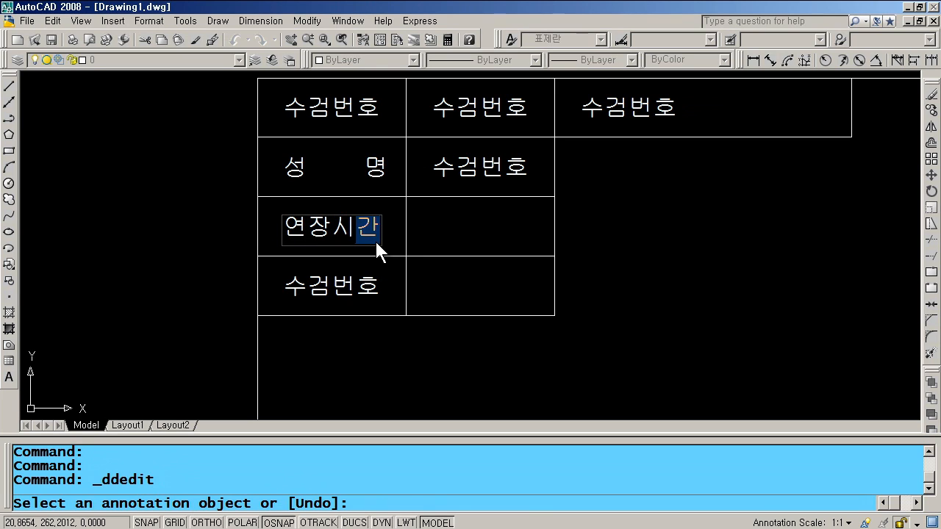
{"action": "key", "text": "Return"}
{"action": "left_click", "coordinate": [344, 285]}
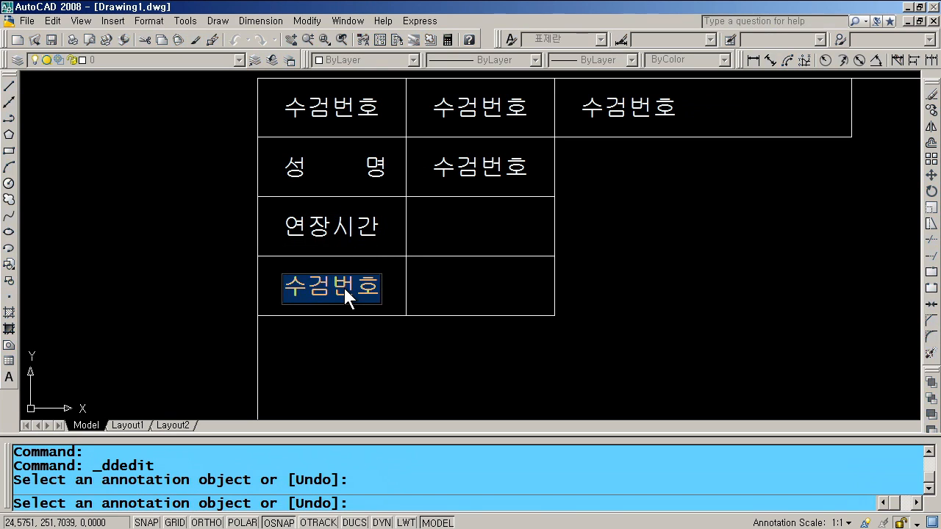
{"action": "type", "text": "감독"}
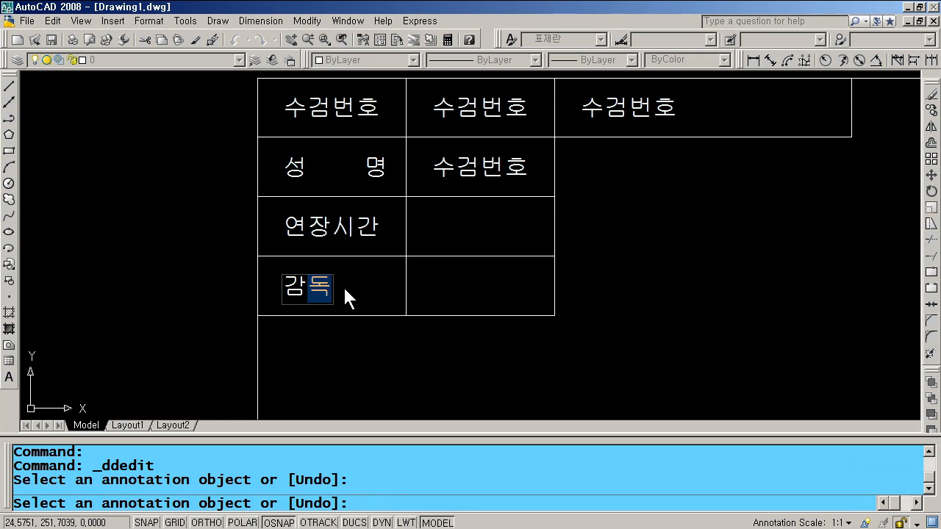
{"action": "type", "text": "확ㅇㅣㄴ"}
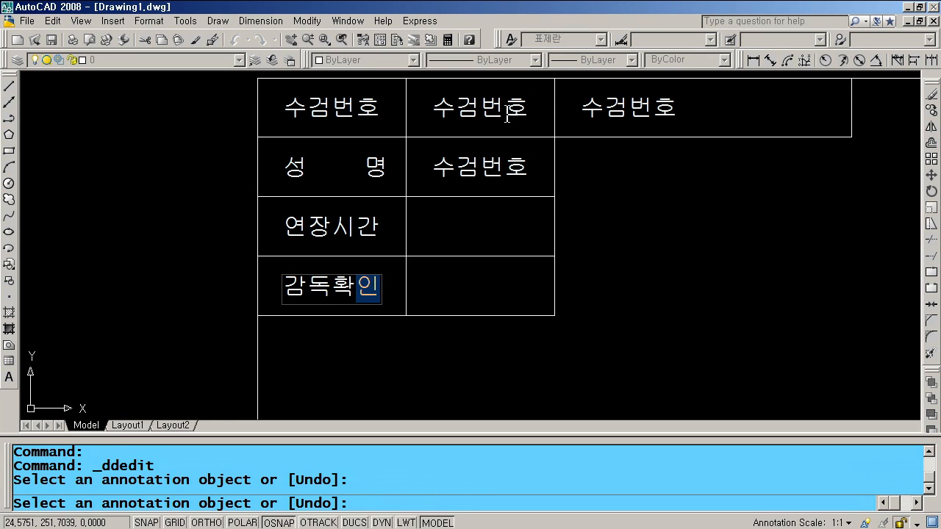
{"action": "key", "text": "Return"}
{"action": "left_click", "coordinate": [475, 106]}
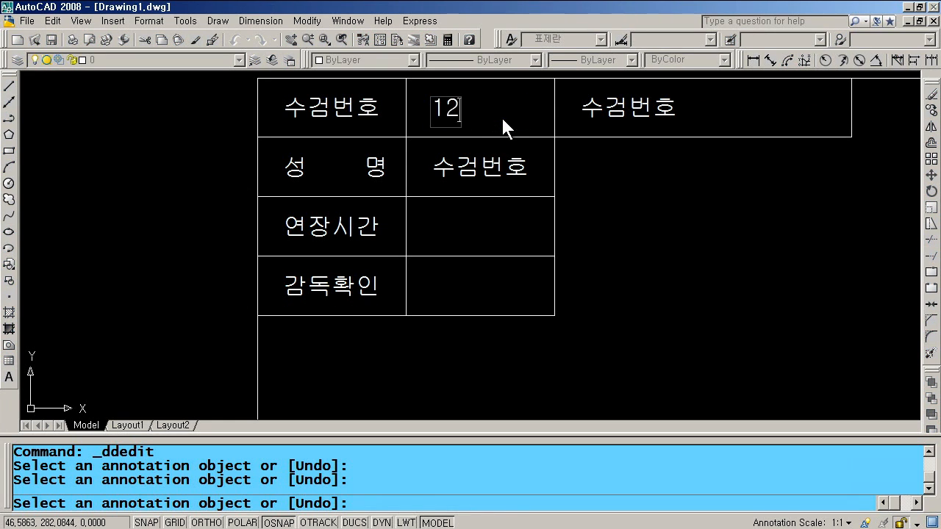
- Enter the examinee number and the examinee's name in the first two value cells
{"action": "key", "text": "Return"}
{"action": "left_click", "coordinate": [491, 169]}
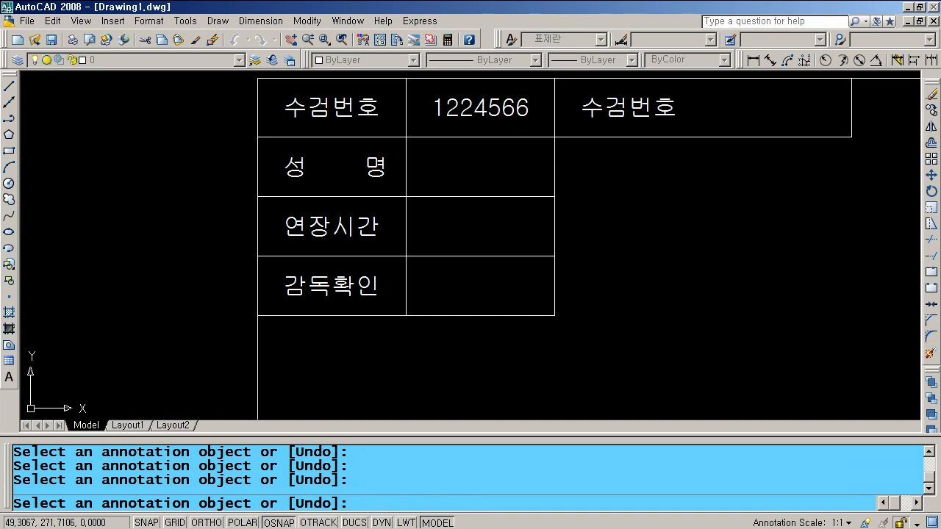
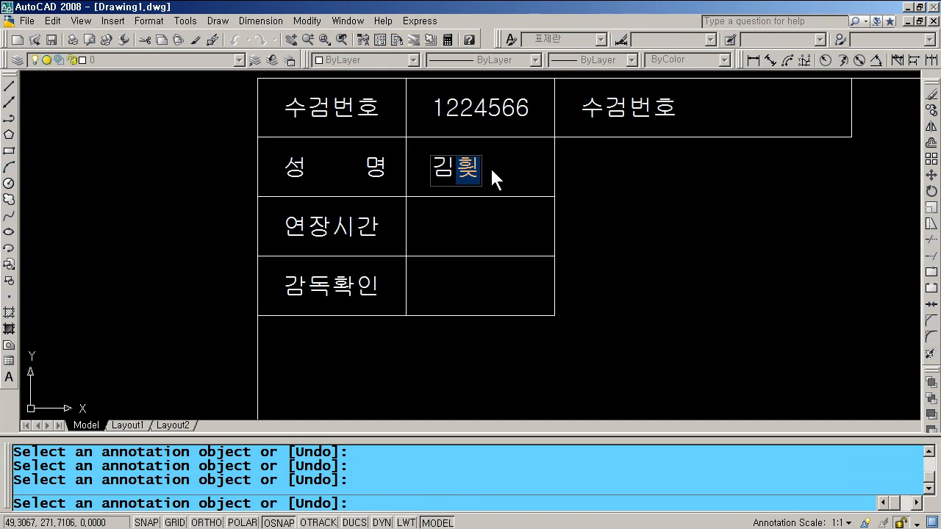
{"action": "key", "text": "Return"}
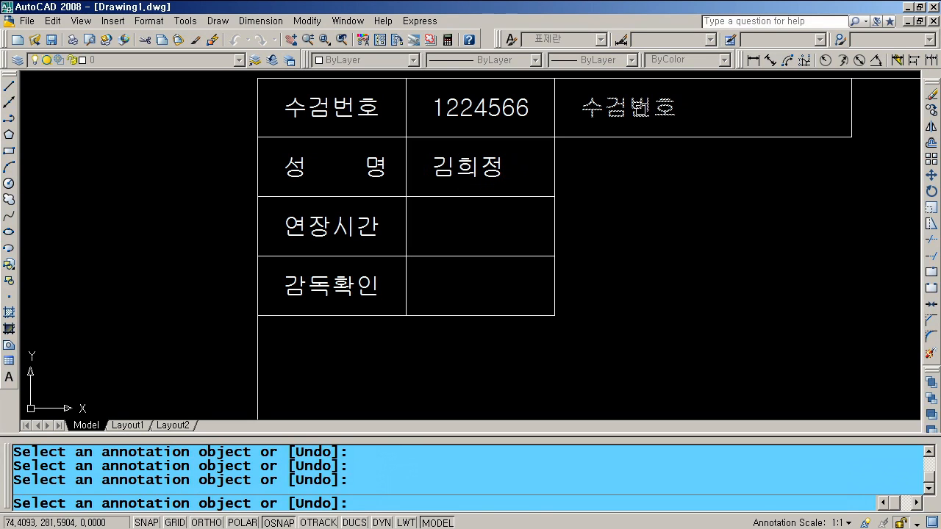
- Fill the top right cell with the qualification title '전산응용건축제도기능사'
{"action": "left_click", "coordinate": [640, 114]}
{"action": "type", "text": "전"}
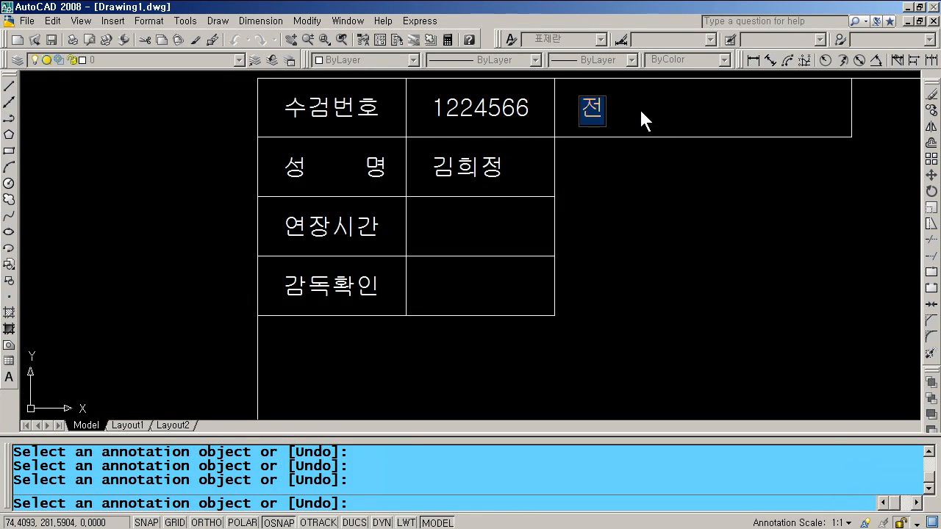
{"action": "type", "text": "산응요용건축"}
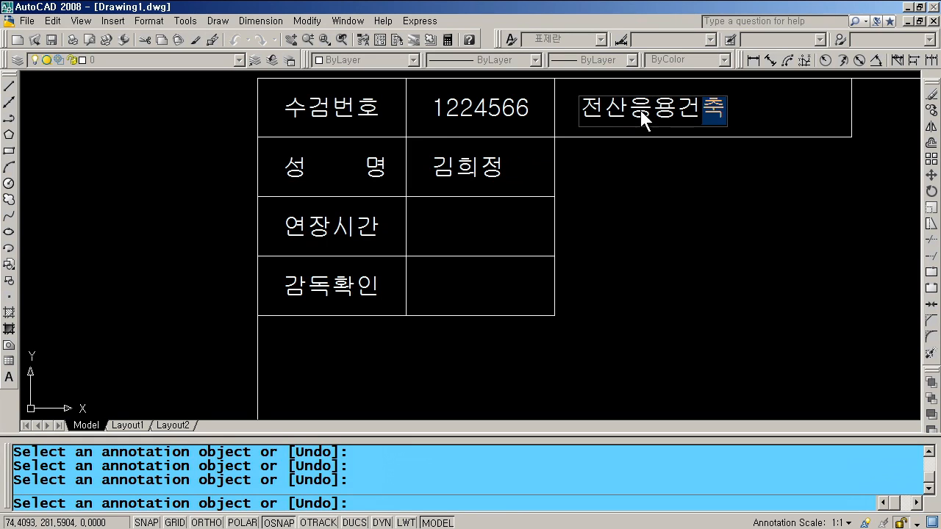
{"action": "type", "text": "제독기능사"}
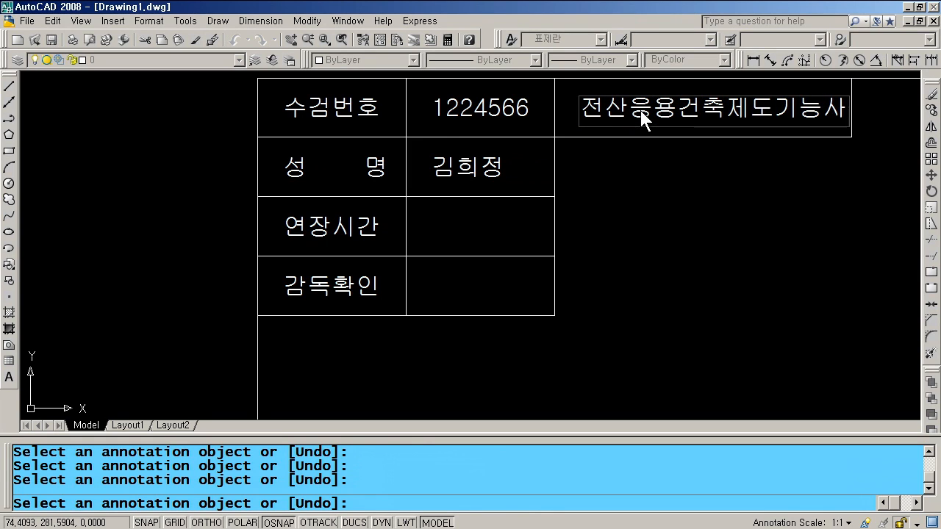
{"action": "key", "text": "Return"}
{"action": "key", "text": "Escape"}
- Shift the qualification title slightly left, then zoom to the drawing extents
{"action": "type", "text": "m"}
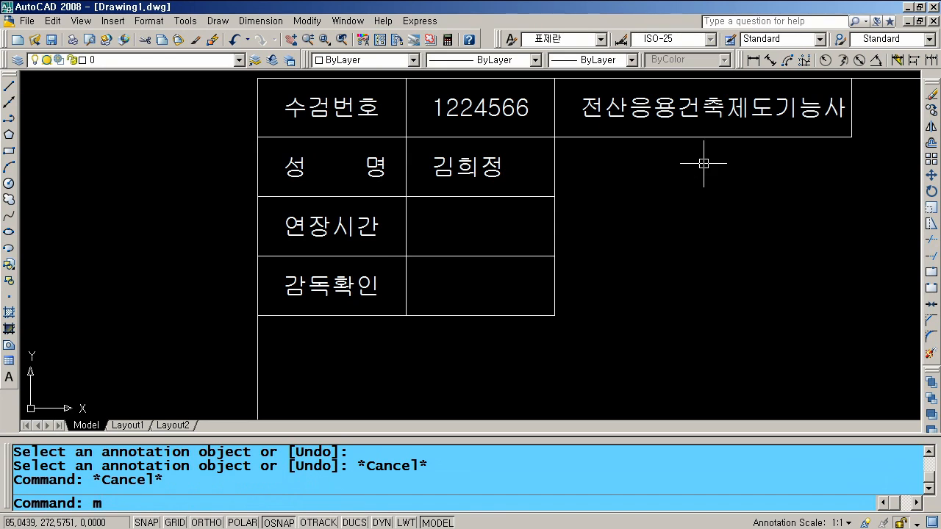
{"action": "key", "text": "Return"}
{"action": "left_click", "coordinate": [681, 142]}
{"action": "key", "text": "Return"}
{"action": "left_click", "coordinate": [705, 193]}
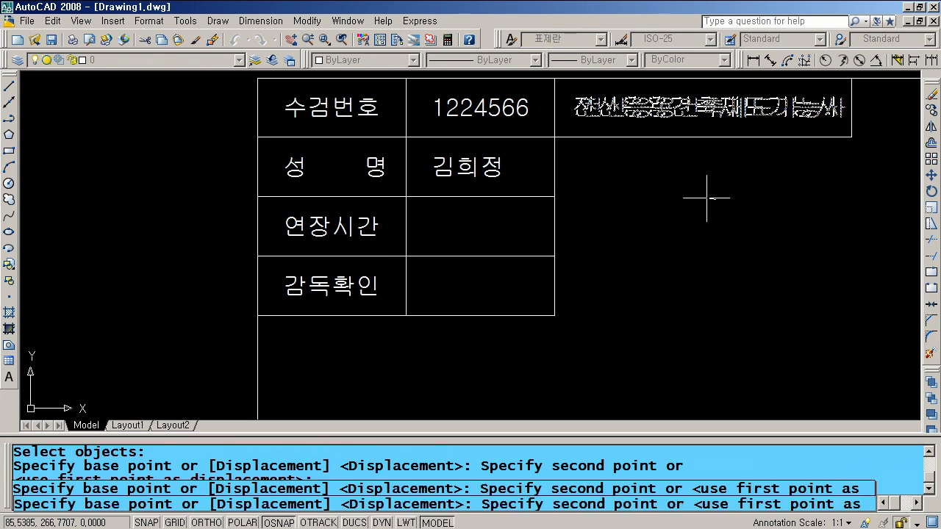
{"action": "left_click", "coordinate": [705, 205]}
{"action": "type", "text": "z"}
{"action": "key", "text": "Return"}
{"action": "type", "text": "e"}
{"action": "key", "text": "Return"}
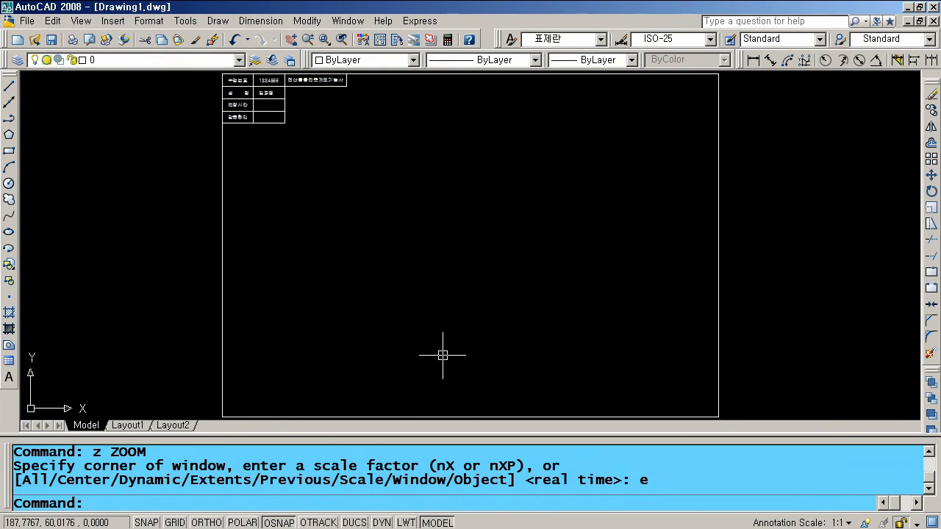
- Draw a radius-9 circle near the frame bottom with a horizontal line from its centre
{"action": "type", "text": "c"}
{"action": "key", "text": "Return"}
{"action": "left_click", "coordinate": [388, 382]}
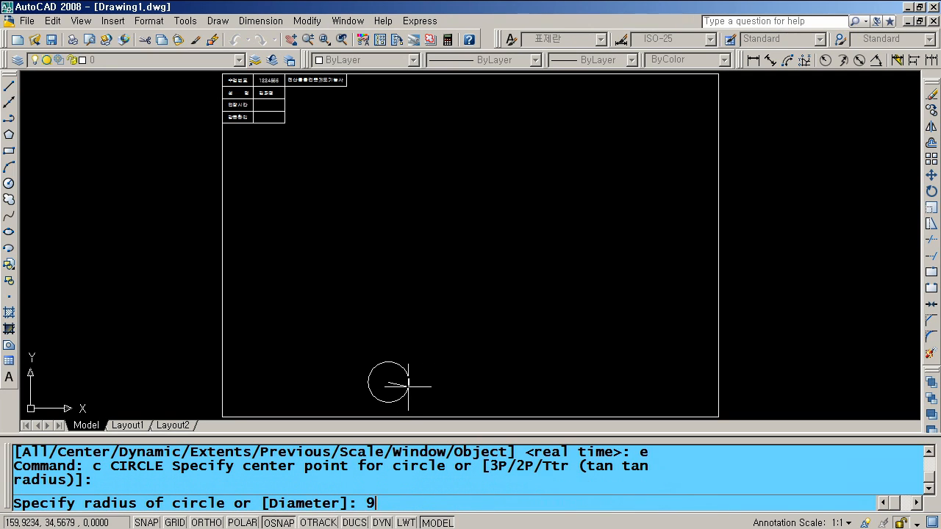
{"action": "type", "text": "9"}
{"action": "key", "text": "Return"}
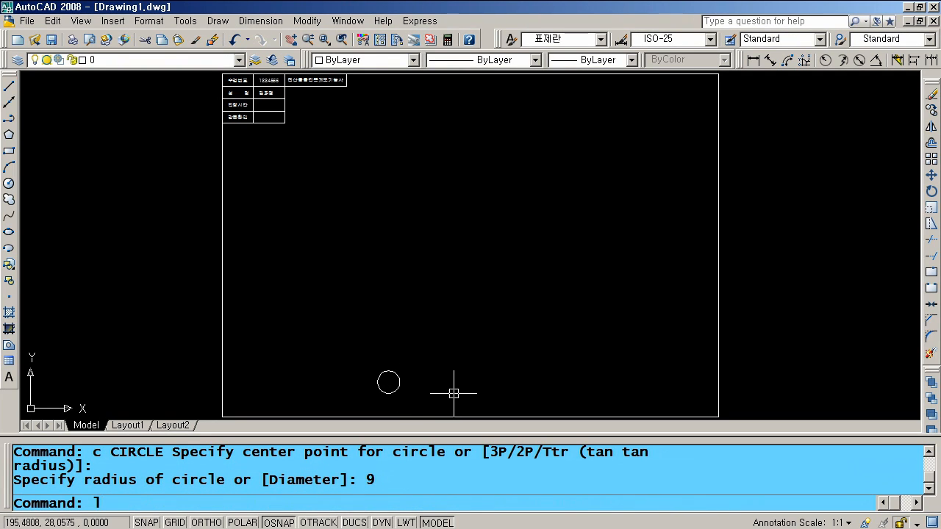
{"action": "type", "text": "l"}
{"action": "key", "text": "Return"}
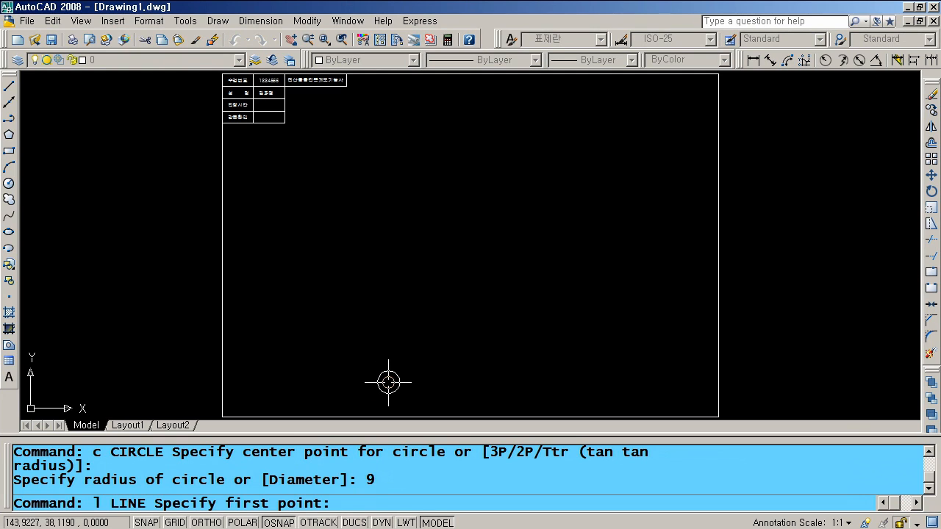
{"action": "left_click", "coordinate": [388, 382]}
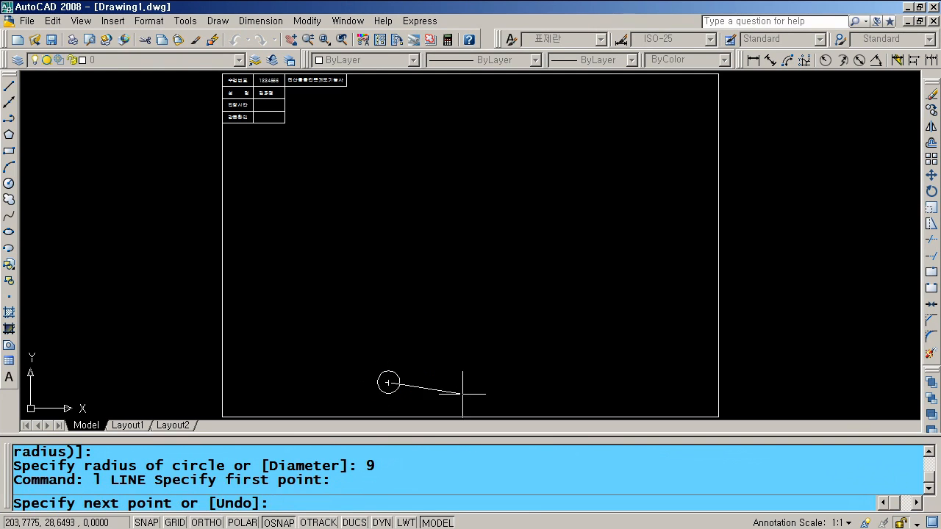
{"action": "key", "text": "F8"}
{"action": "left_click", "coordinate": [514, 381]}
{"action": "key", "text": "Return"}
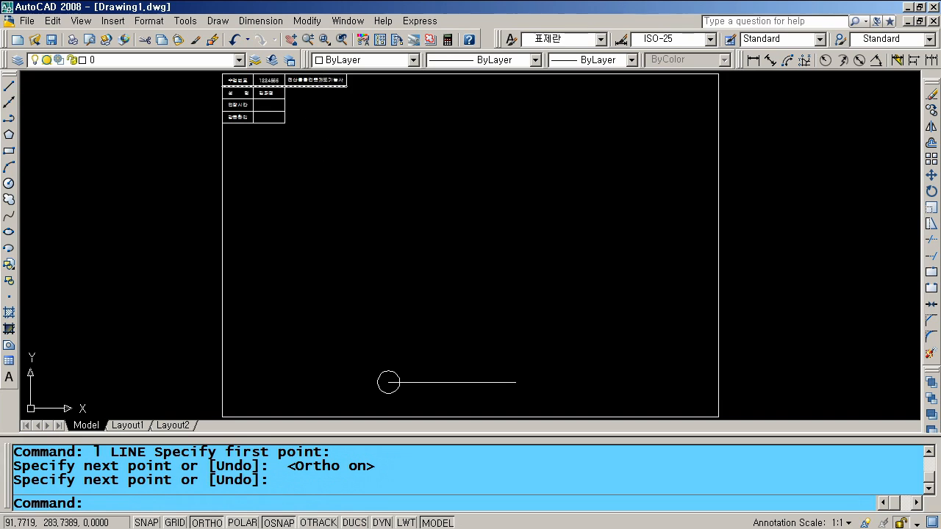
- Copy the '전산응용건축제도기능사' title text to sit beside the circle
{"action": "scroll", "coordinate": [315, 76], "scroll_direction": "up", "scroll_amount": 3}
{"action": "type", "text": "cc"}
{"action": "key", "text": "Return"}
{"action": "left_click", "coordinate": [304, 89]}
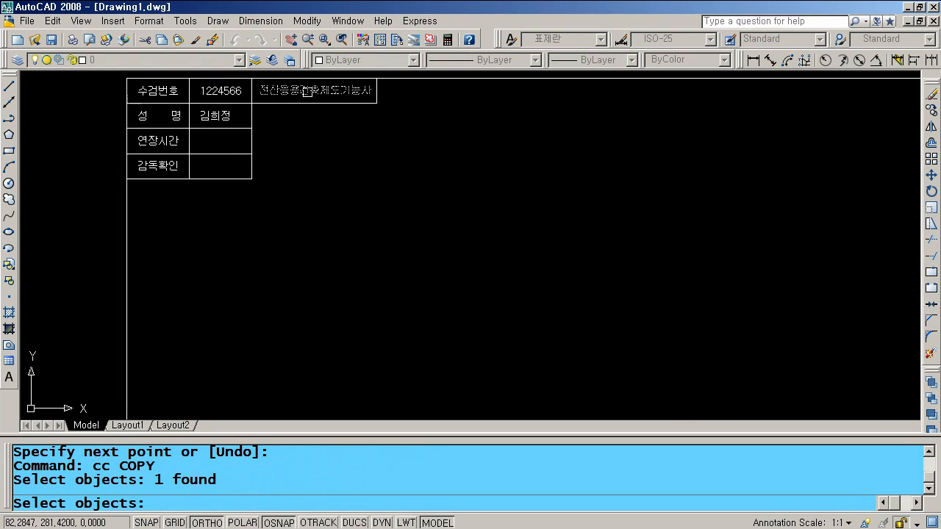
{"action": "key", "text": "Return"}
{"action": "scroll", "coordinate": [316, 88], "scroll_direction": "down", "scroll_amount": 4}
{"action": "scroll", "coordinate": [366, 218], "scroll_direction": "up", "scroll_amount": 4}
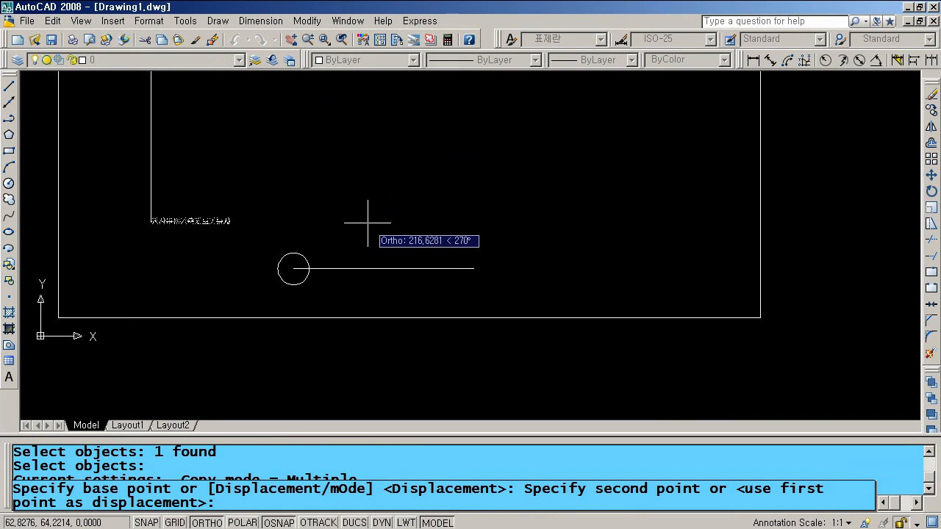
{"action": "key", "text": "F8"}
{"action": "left_click", "coordinate": [346, 267]}
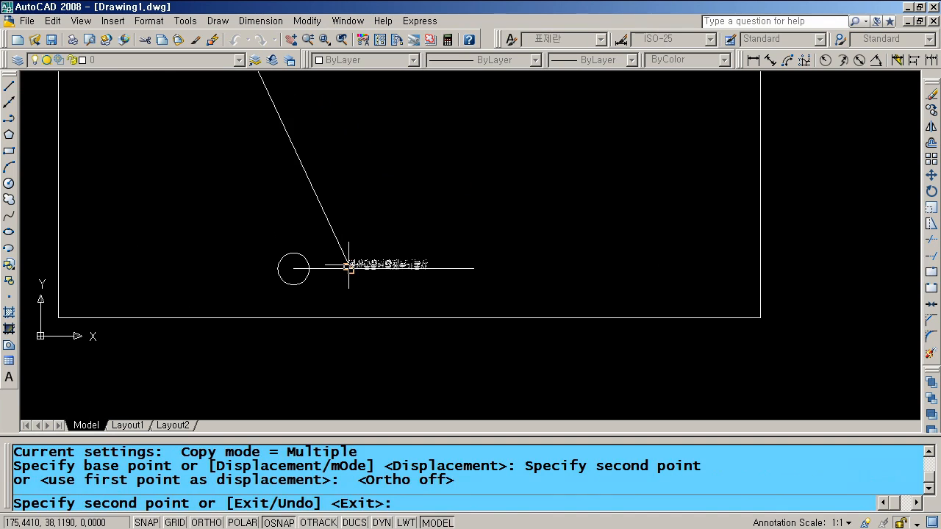
{"action": "left_click", "coordinate": [346, 280]}
{"action": "key", "text": "Return"}
- Move the upper title copy up and to the left
{"action": "scroll", "coordinate": [307, 278], "scroll_direction": "up", "scroll_amount": 3}
{"action": "scroll", "coordinate": [307, 278], "scroll_direction": "up", "scroll_amount": 3}
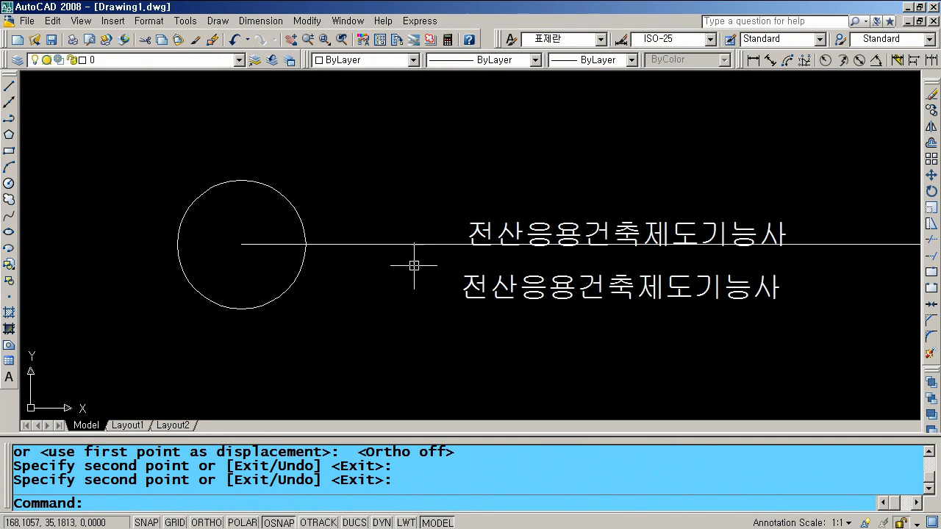
{"action": "type", "text": "m"}
{"action": "key", "text": "Return"}
{"action": "left_click", "coordinate": [488, 232]}
{"action": "key", "text": "Return"}
{"action": "left_click", "coordinate": [459, 244]}
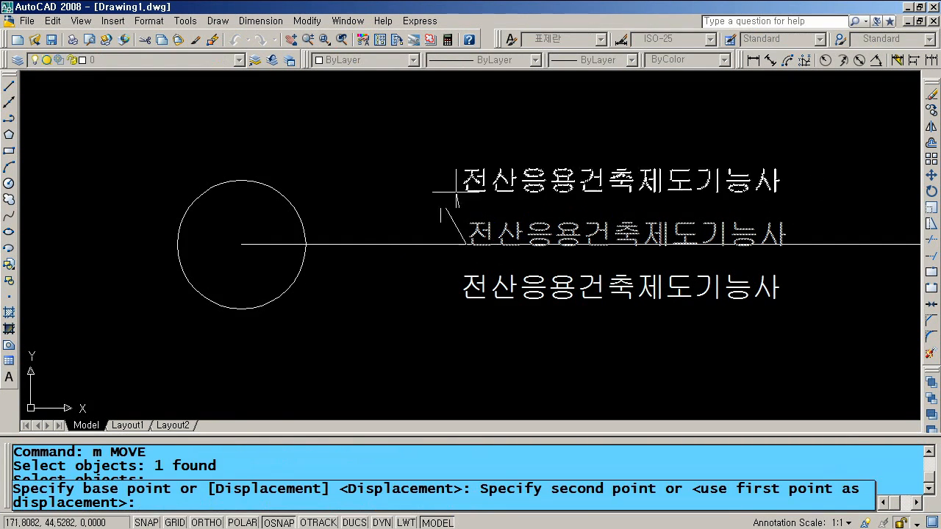
{"action": "left_click", "coordinate": [374, 219]}
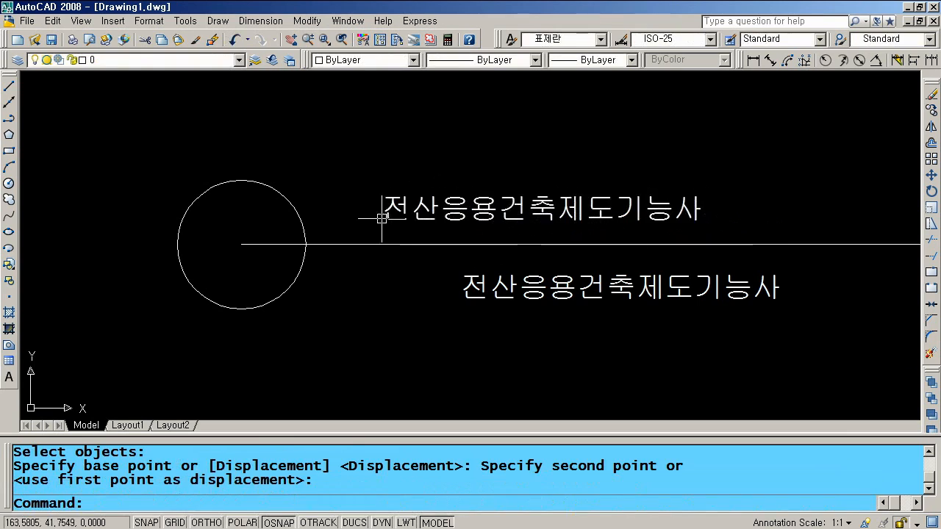
- Erase an unwanted object next to the circle
{"action": "left_click", "coordinate": [260, 246]}
{"action": "type", "text": "e"}
{"action": "key", "text": "Return"}
{"action": "left_click", "coordinate": [305, 251]}
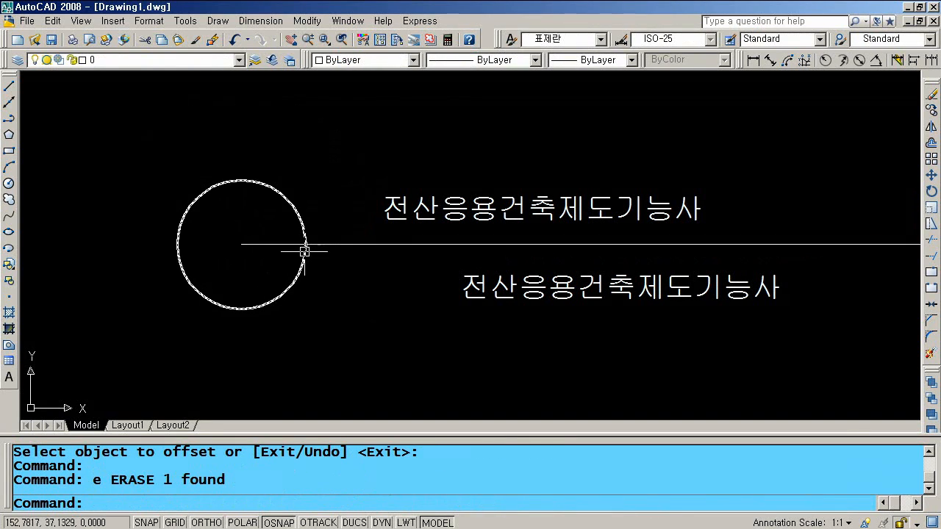
- Offset the circle outward by 3 to make a temporary outer circle
{"action": "type", "text": "o"}
{"action": "key", "text": "Return"}
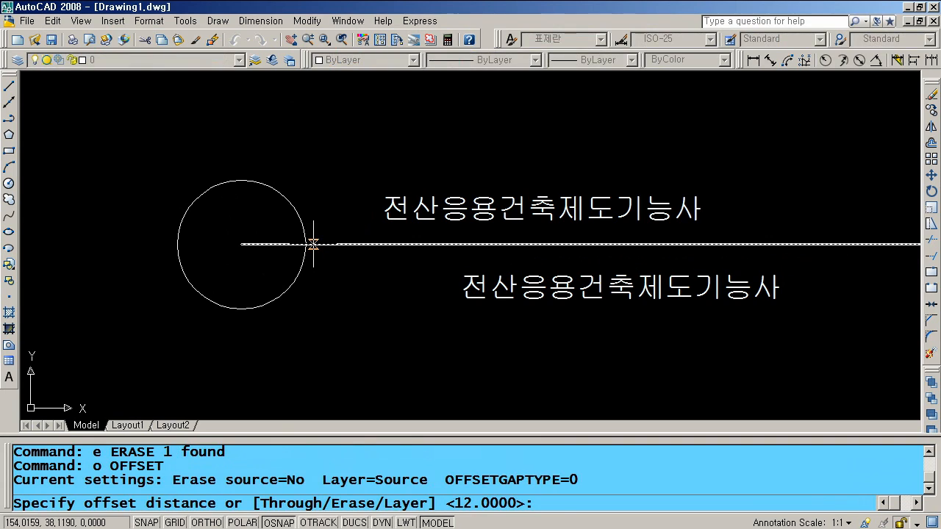
{"action": "type", "text": "3"}
{"action": "key", "text": "Return"}
{"action": "left_click", "coordinate": [296, 207]}
{"action": "left_click", "coordinate": [317, 184]}
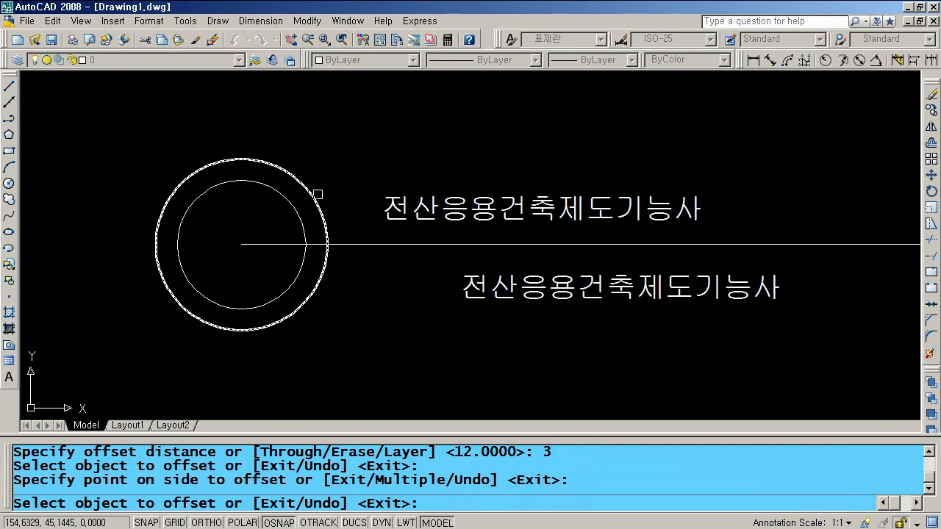
{"action": "key", "text": "Escape"}
{"action": "key", "text": "Escape"}
- Extend the horizontal line left to the outer circle
{"action": "type", "text": "ex"}
{"action": "key", "text": "Return"}
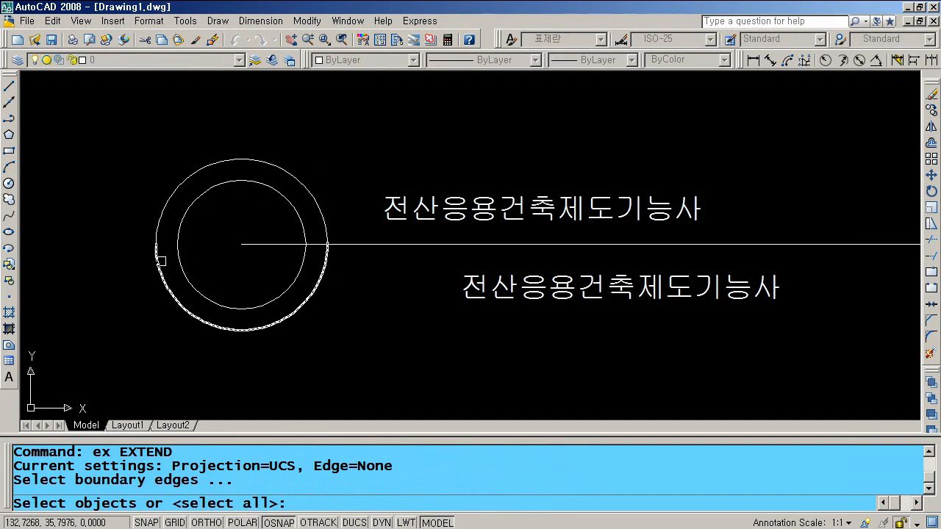
{"action": "left_click", "coordinate": [157, 256]}
{"action": "key", "text": "Return"}
{"action": "left_click", "coordinate": [243, 241]}
{"action": "left_click", "coordinate": [247, 185]}
{"action": "key", "text": "Return"}
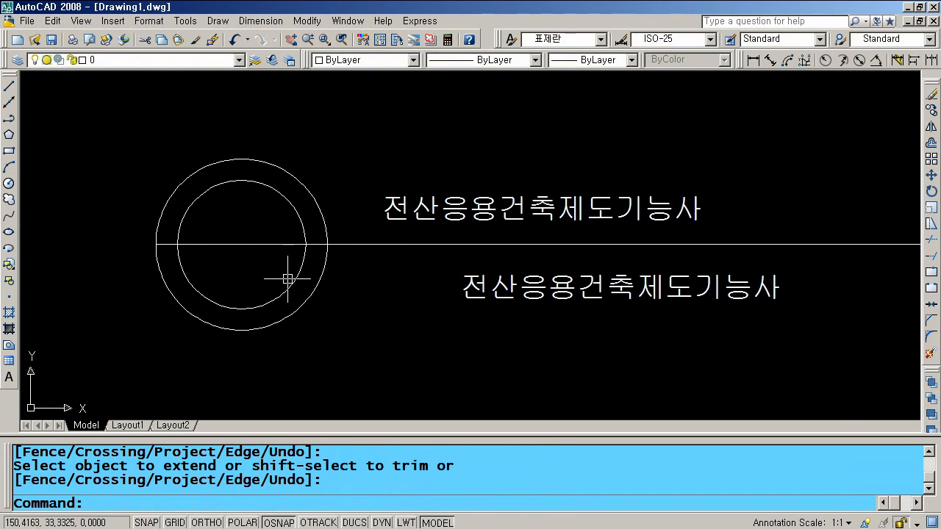
- Draw a vertical line straight down from the circles' centre with Ortho on
{"action": "type", "text": "l"}
{"action": "key", "text": "Return"}
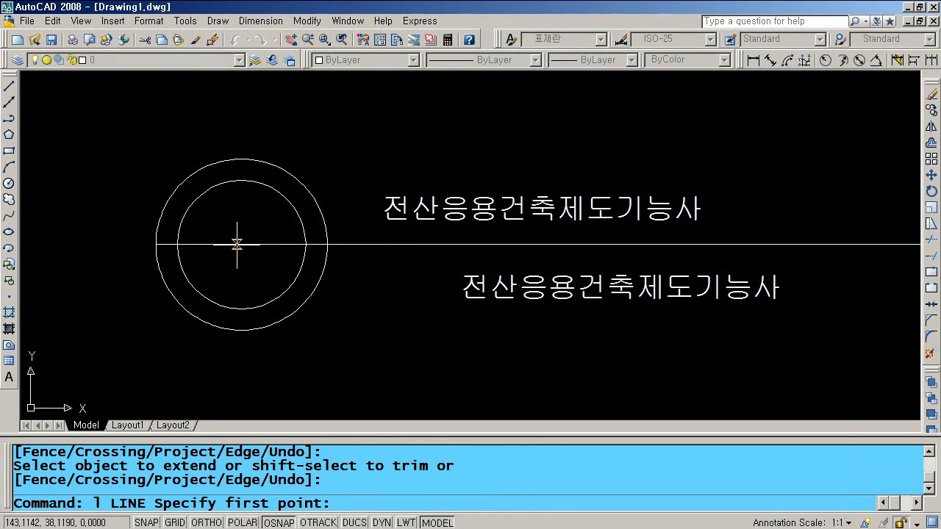
{"action": "left_click", "coordinate": [241, 244]}
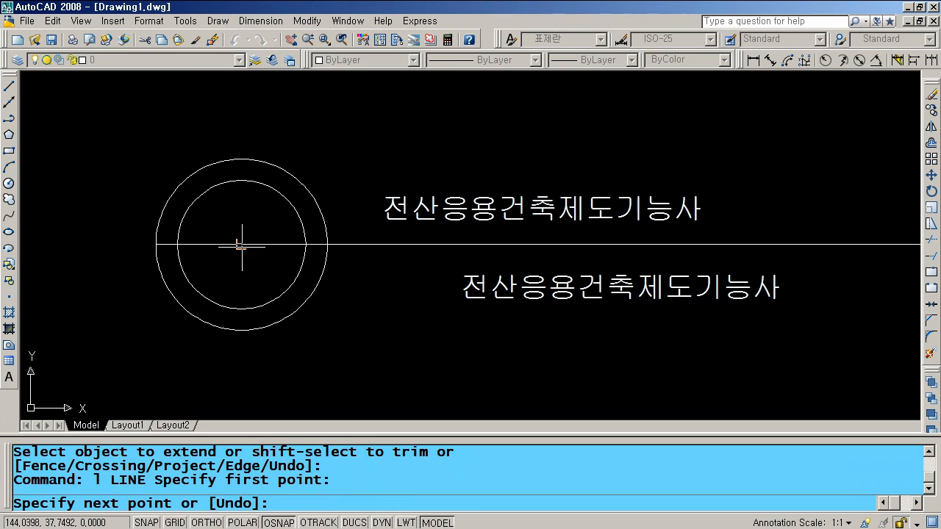
{"action": "key", "text": "F8"}
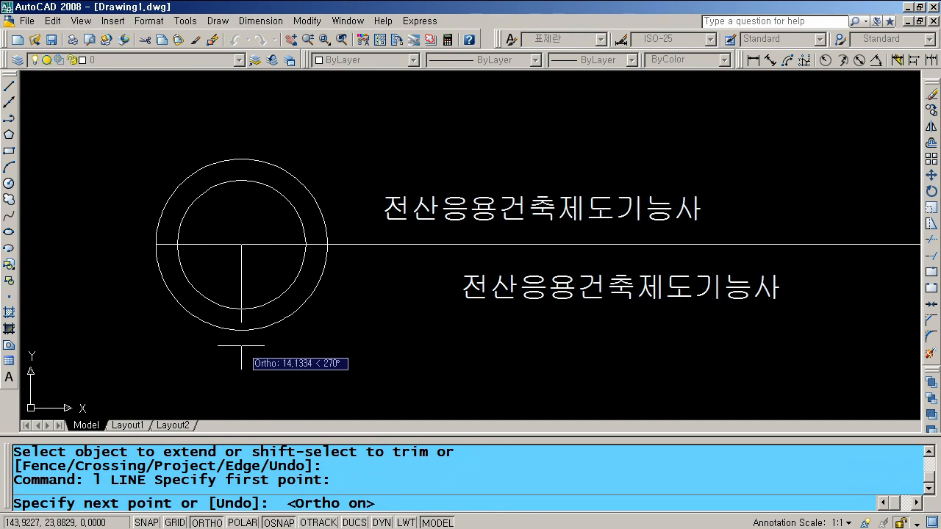
{"action": "left_click", "coordinate": [242, 343]}
{"action": "key", "text": "Return"}
- Trim the vertical line's tail at the outer circle, then erase the outer circle
{"action": "type", "text": "tr"}
{"action": "key", "text": "Return"}
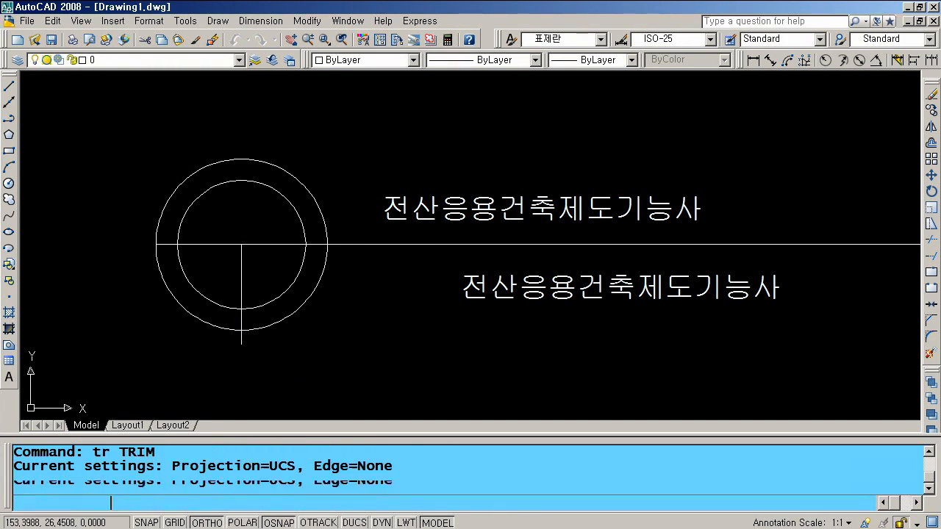
{"action": "left_click", "coordinate": [290, 314]}
{"action": "key", "text": "Return"}
{"action": "left_click", "coordinate": [240, 339]}
{"action": "key", "text": "Return"}
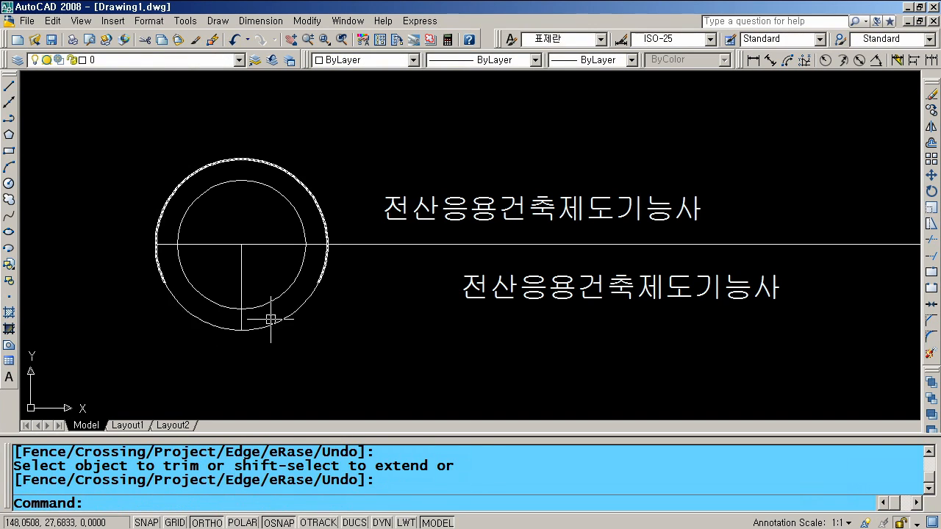
{"action": "left_click", "coordinate": [269, 325]}
{"action": "type", "text": "e"}
{"action": "key", "text": "Return"}
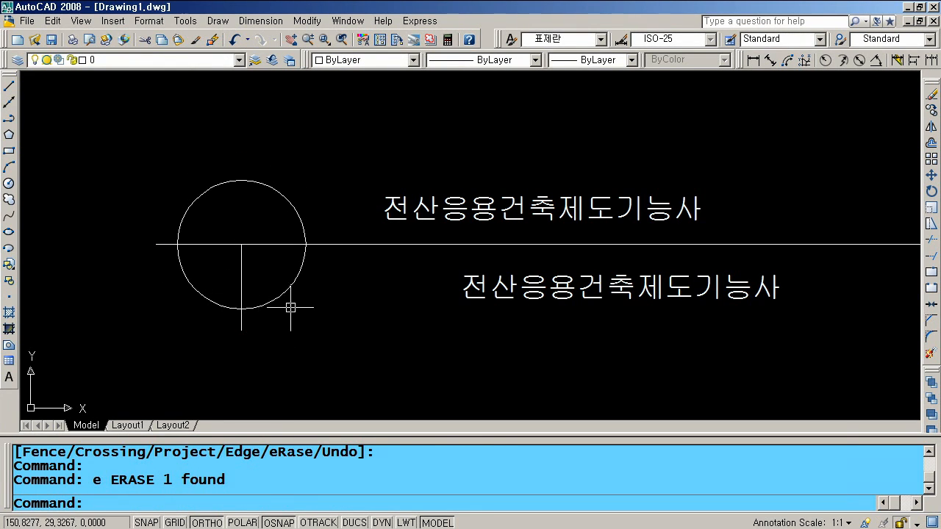
{"action": "left_click", "coordinate": [242, 265]}
{"action": "key", "text": "Escape"}
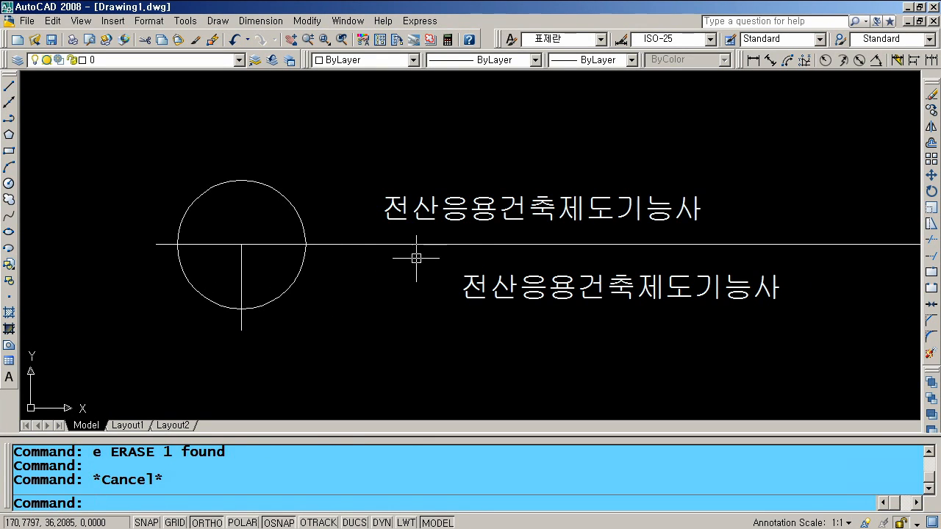
- Change the upper copied text to 'A부분단면상세도'
{"action": "double_click", "coordinate": [519, 211]}
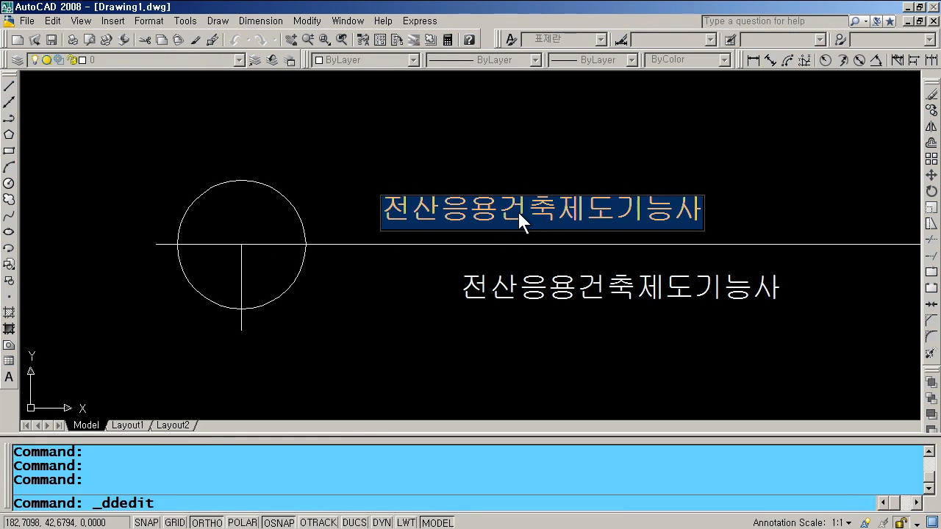
{"action": "type", "text": "A"}
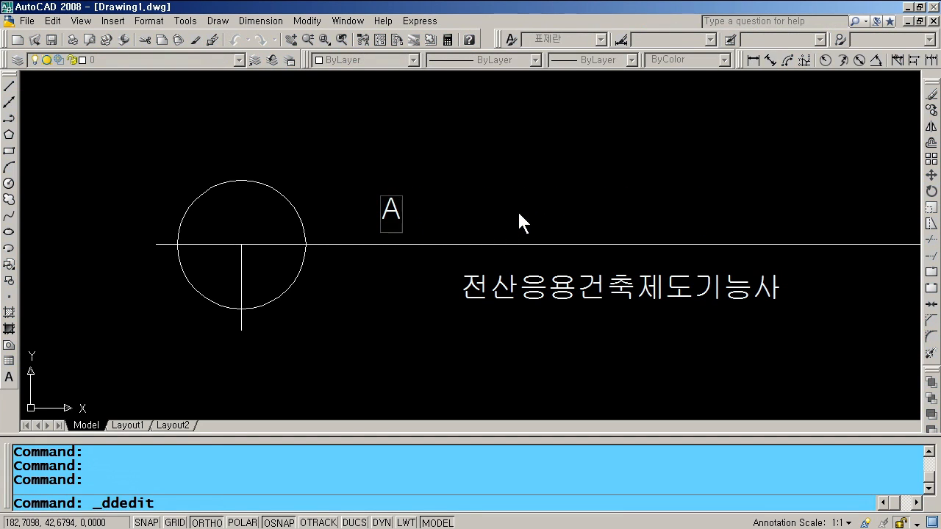
{"action": "type", "text": "ㅂ부분단면"}
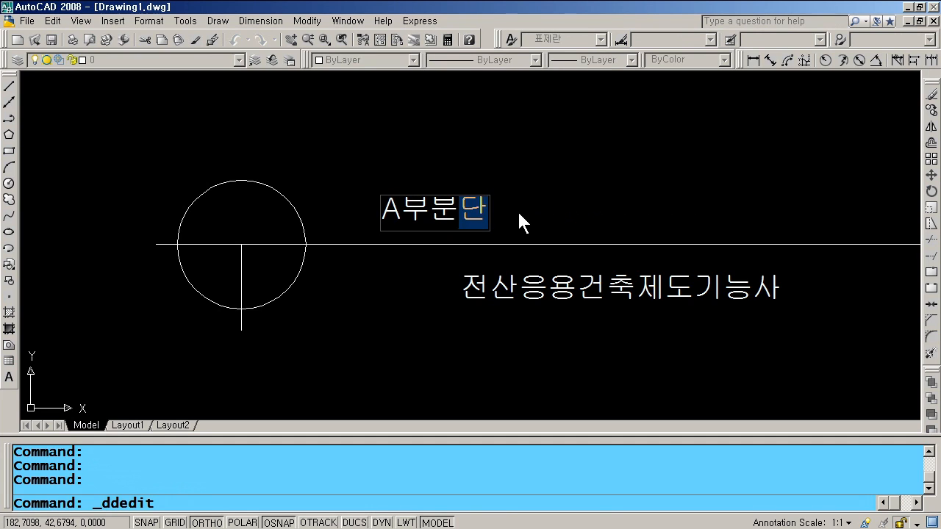
{"action": "type", "text": "상세도"}
{"action": "key", "text": "Return"}
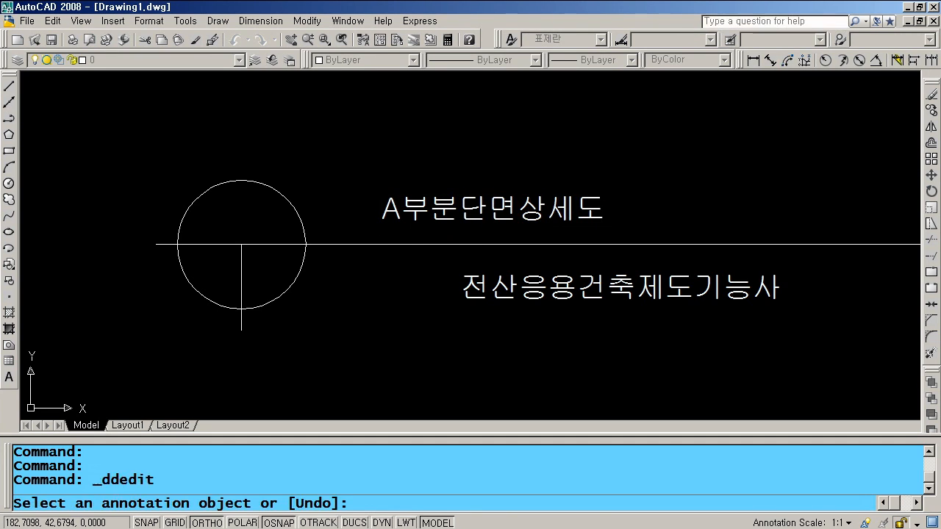
{"action": "key", "text": "Return"}
- Change the lower copied text to 'scale:1/40'
{"action": "scroll", "coordinate": [519, 212], "scroll_direction": "up", "scroll_amount": 3}
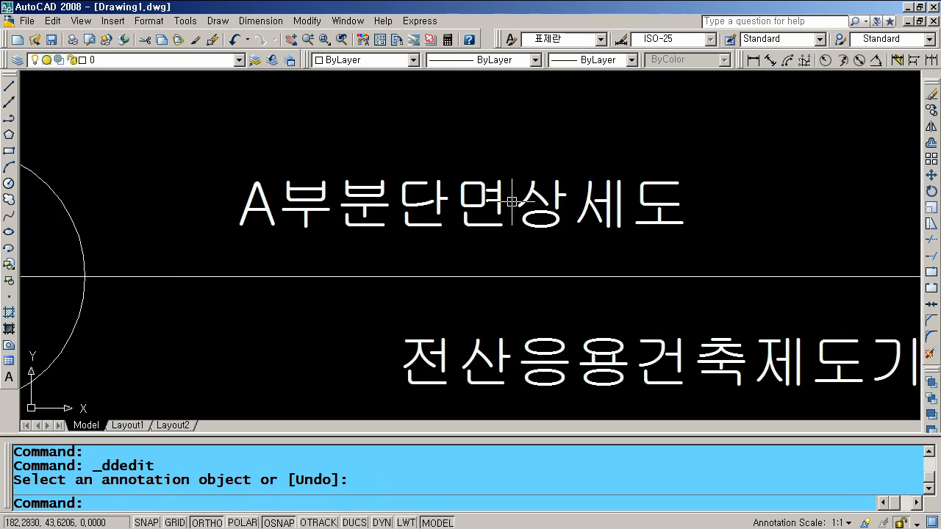
{"action": "scroll", "coordinate": [569, 349], "scroll_direction": "down", "scroll_amount": 4}
{"action": "double_click", "coordinate": [583, 357]}
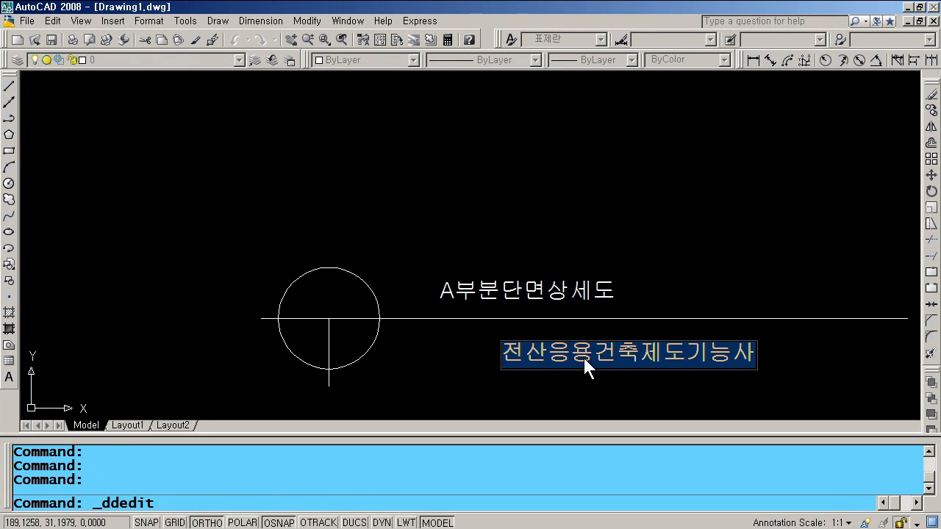
{"action": "type", "text": "sca"}
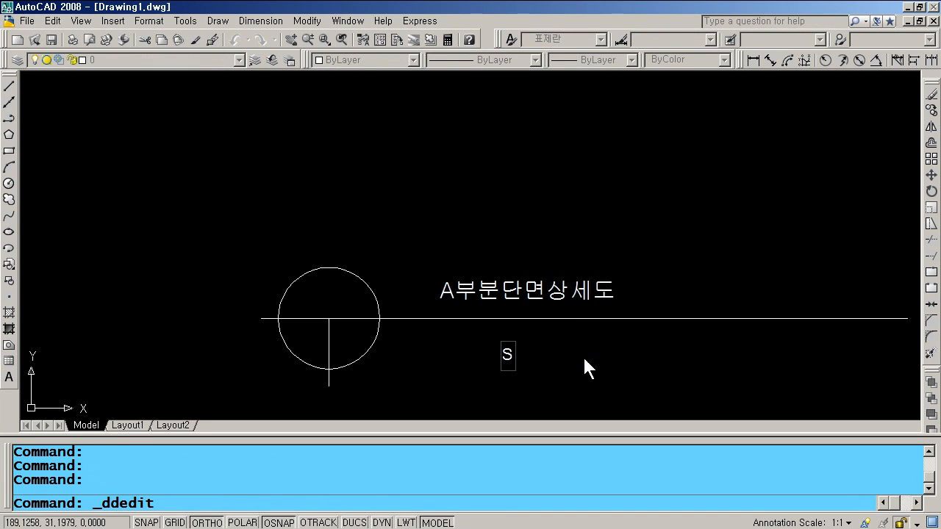
{"action": "type", "text": "le:1/4"}
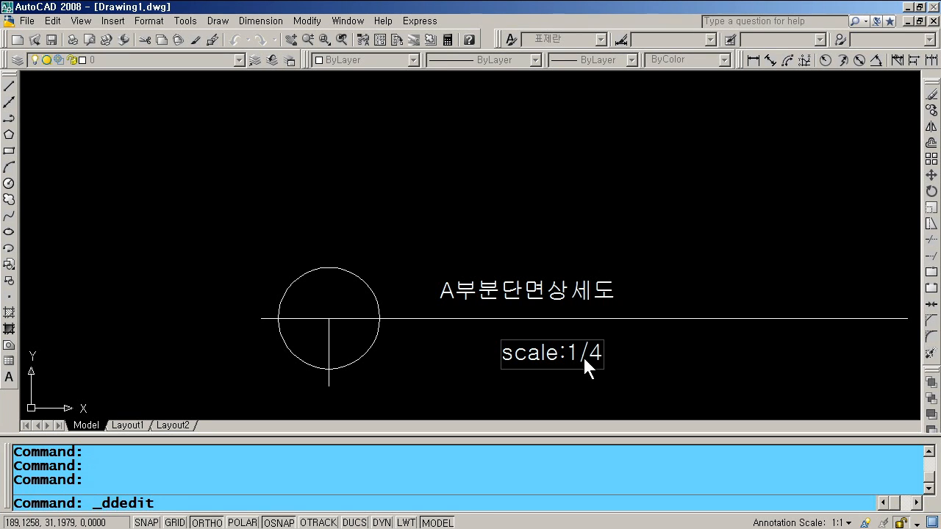
{"action": "type", "text": "0"}
{"action": "key", "text": "Return"}
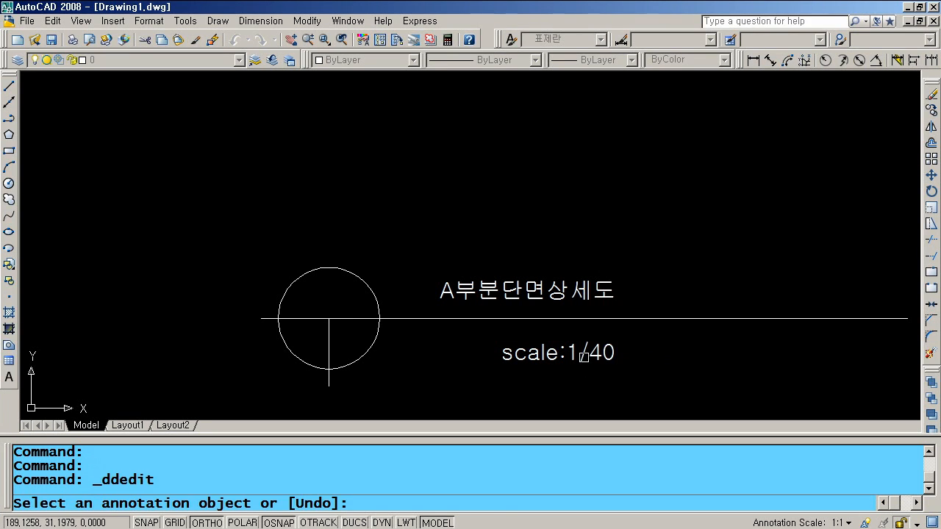
{"action": "key", "text": "Return"}
{"action": "left_click", "coordinate": [540, 297]}
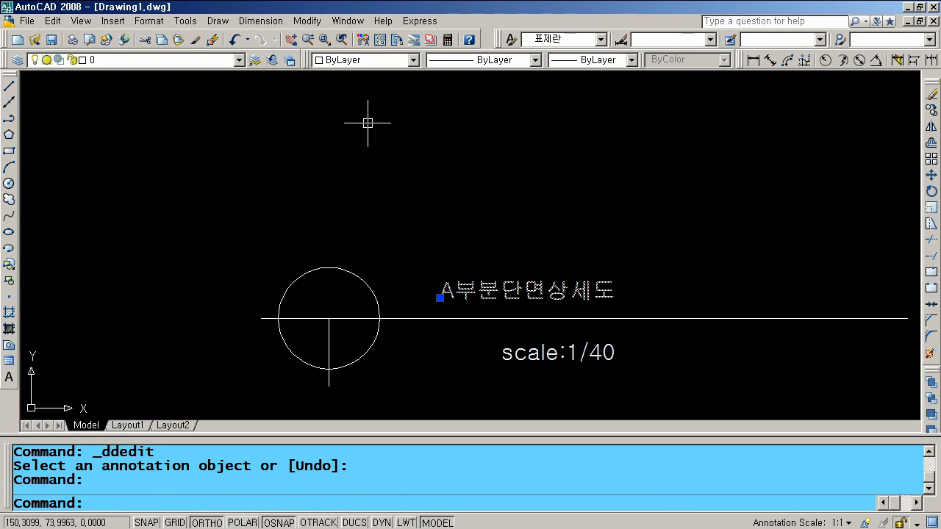
- Set the A부분단면상세도 title's text height to 7 in Properties
{"action": "left_click", "coordinate": [360, 40]}
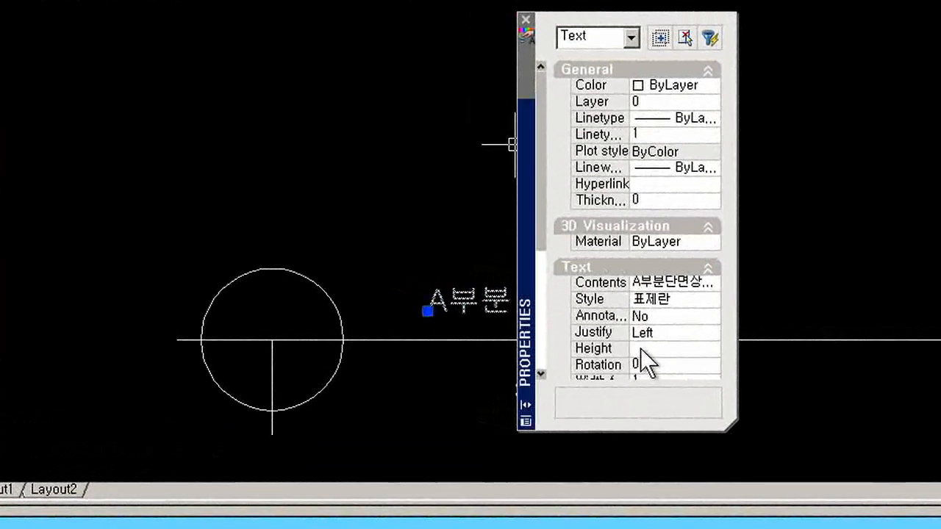
{"action": "left_click", "coordinate": [606, 326]}
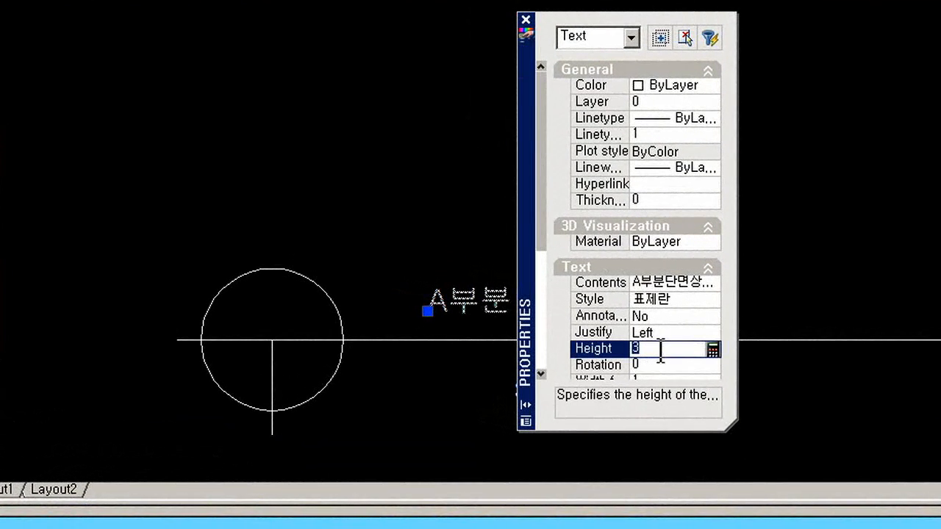
{"action": "type", "text": "7"}
{"action": "key", "text": "Tab"}
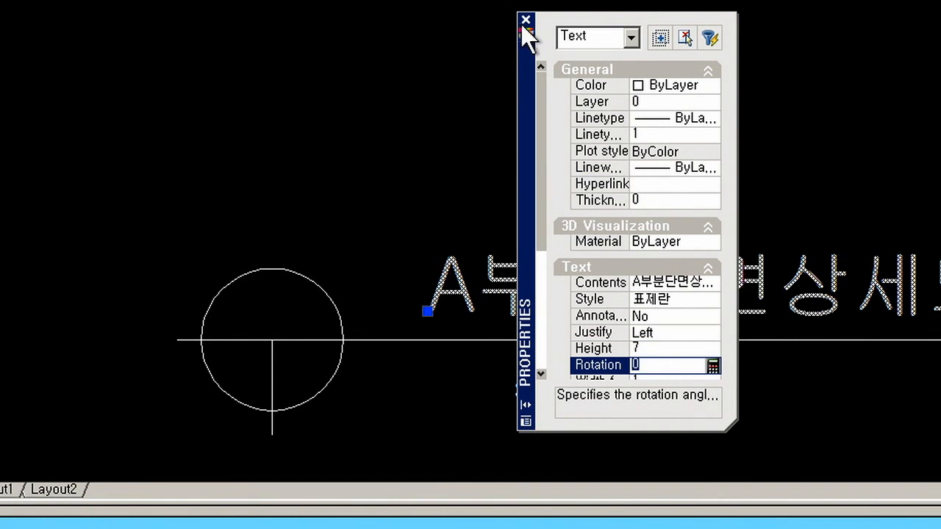
{"action": "left_click", "coordinate": [525, 20]}
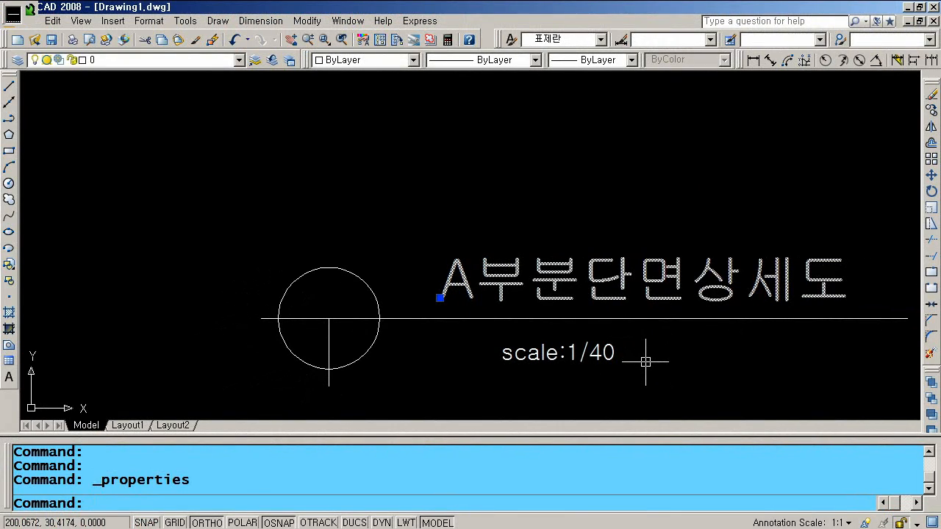
{"action": "key", "text": "Escape"}
{"action": "key", "text": "Escape"}
{"action": "key", "text": "Escape"}
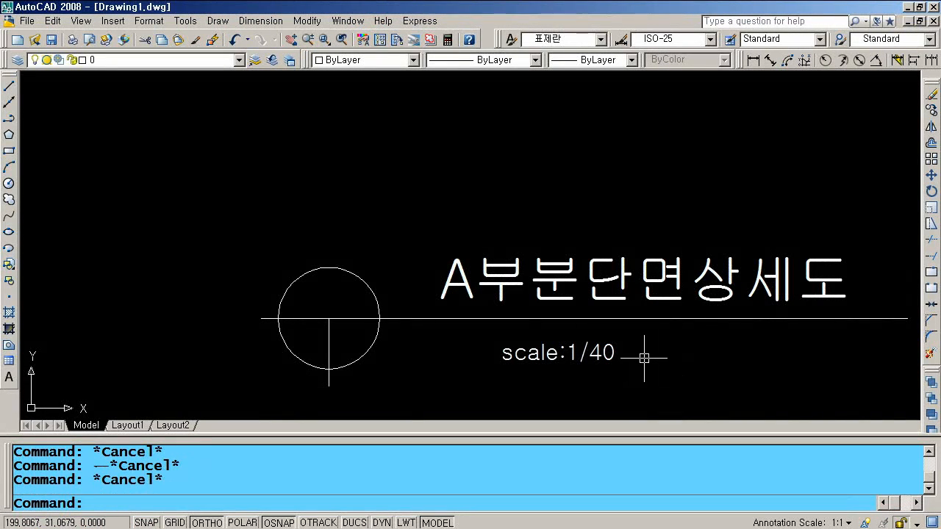
- Move the title down and left so it sits on the horizontal line
{"action": "type", "text": "m"}
{"action": "key", "text": "Return"}
{"action": "left_click", "coordinate": [566, 279]}
{"action": "key", "text": "Return"}
{"action": "left_click", "coordinate": [570, 199]}
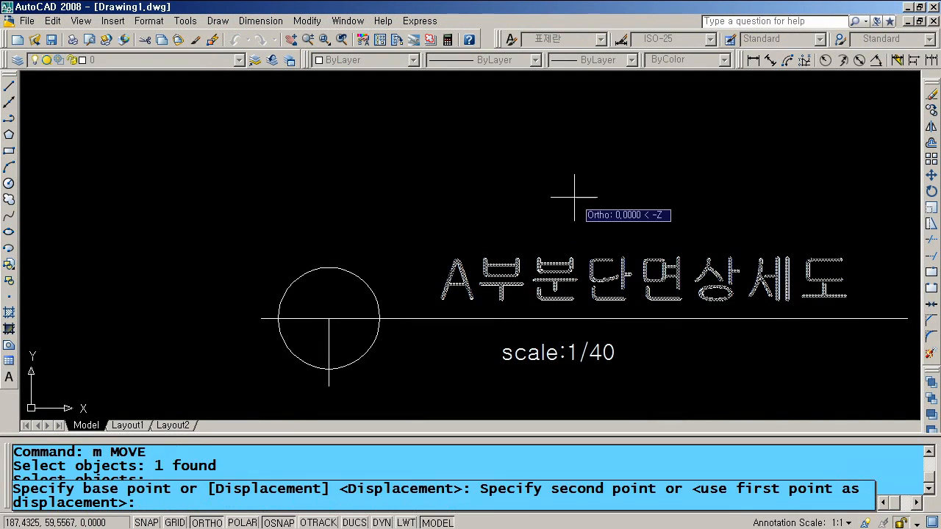
{"action": "left_click", "coordinate": [571, 211]}
{"action": "key", "text": "space"}
{"action": "left_click", "coordinate": [546, 292]}
{"action": "key", "text": "space"}
{"action": "left_click", "coordinate": [617, 219]}
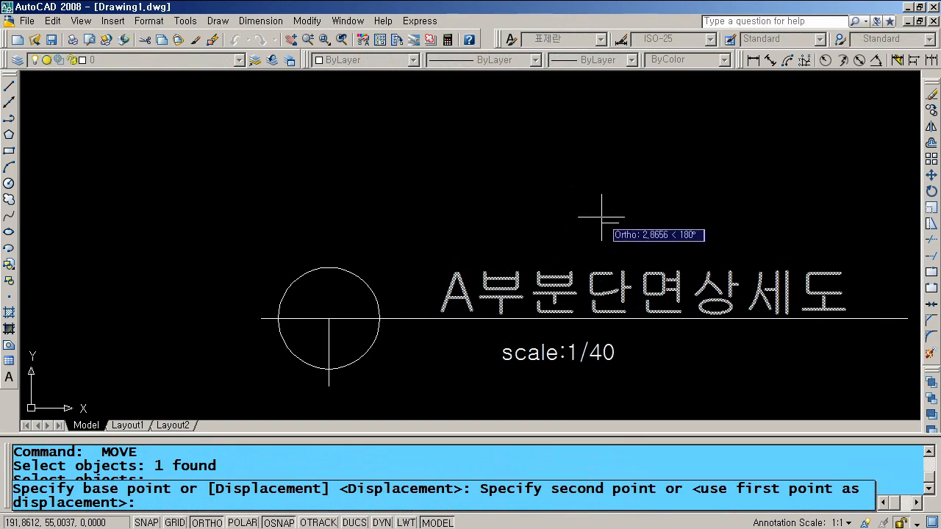
{"action": "left_click", "coordinate": [586, 215]}
- Move the scale:1/40 text beneath the title's right end
{"action": "key", "text": "space"}
{"action": "left_click", "coordinate": [586, 353]}
{"action": "key", "text": "space"}
{"action": "left_click", "coordinate": [592, 356]}
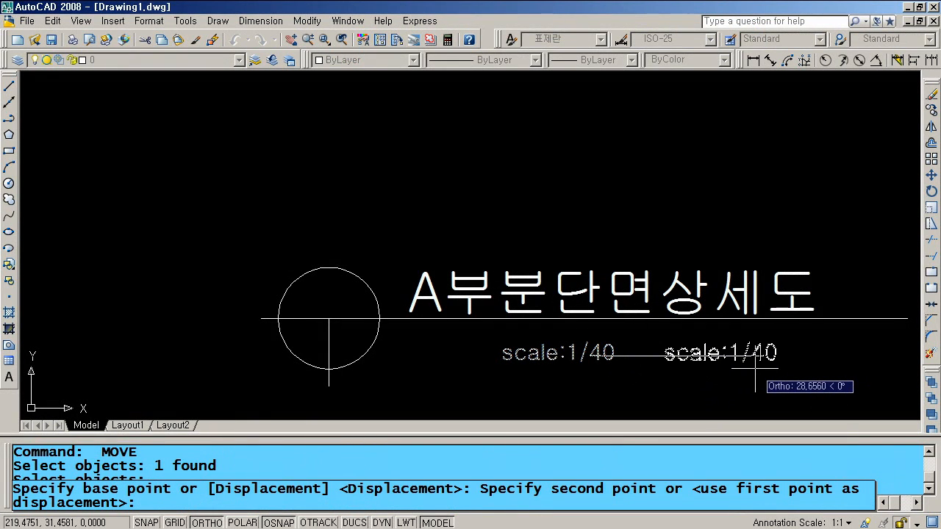
{"action": "key", "text": "F8"}
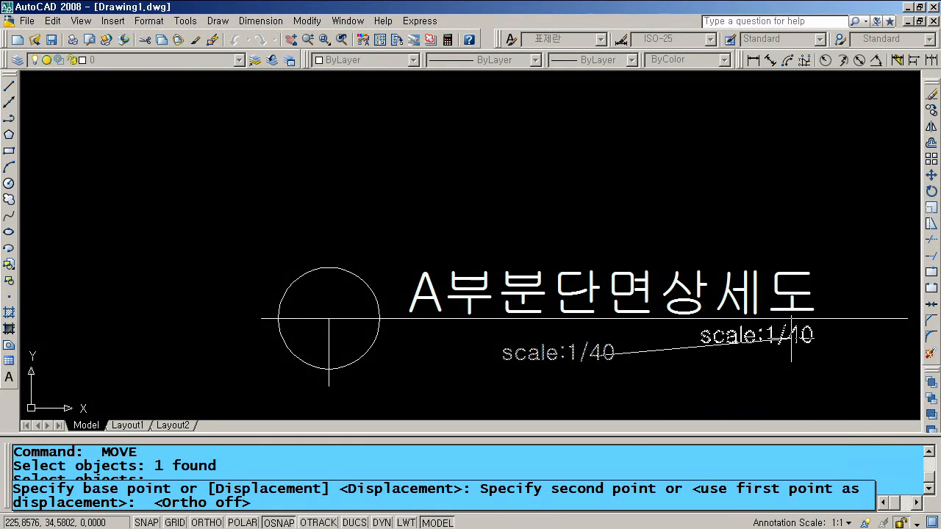
{"action": "left_click", "coordinate": [810, 363]}
- Shorten the horizontal line's right end to just past the scale text
{"action": "scroll", "coordinate": [818, 370], "scroll_direction": "down", "scroll_amount": 2}
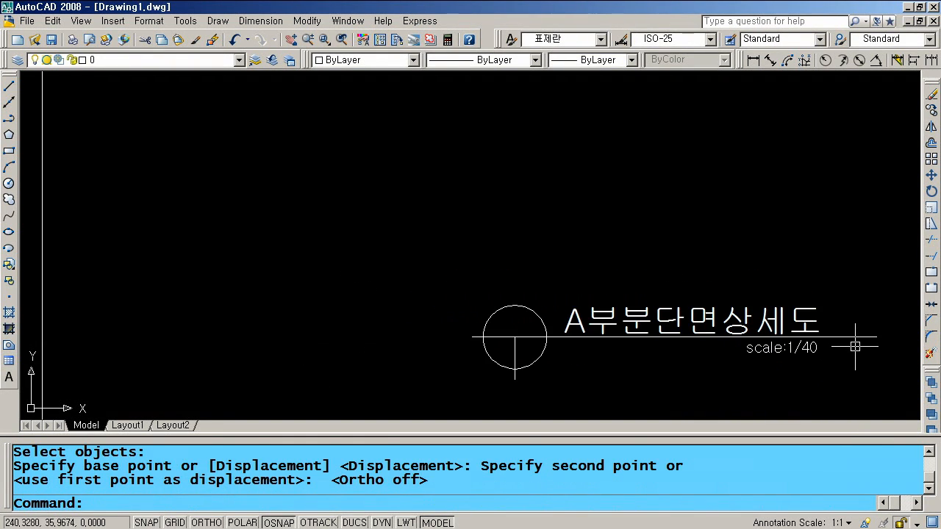
{"action": "left_click", "coordinate": [879, 341]}
{"action": "left_click", "coordinate": [879, 339]}
{"action": "left_click", "coordinate": [851, 337]}
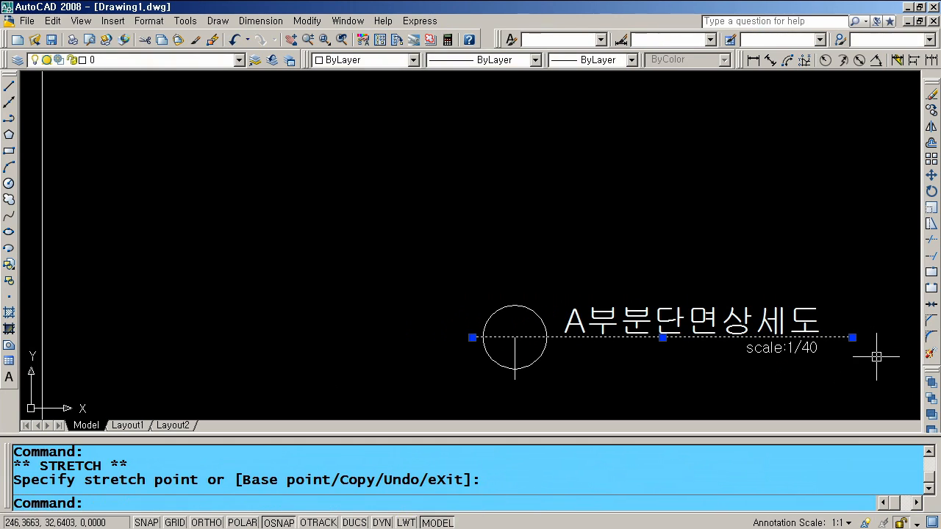
{"action": "key", "text": "Escape"}
{"action": "type", "text": "z"}
{"action": "key", "text": "Return"}
- Zoom to extents and move the circle-and-title group slightly right and up within the sheet border
{"action": "type", "text": "e"}
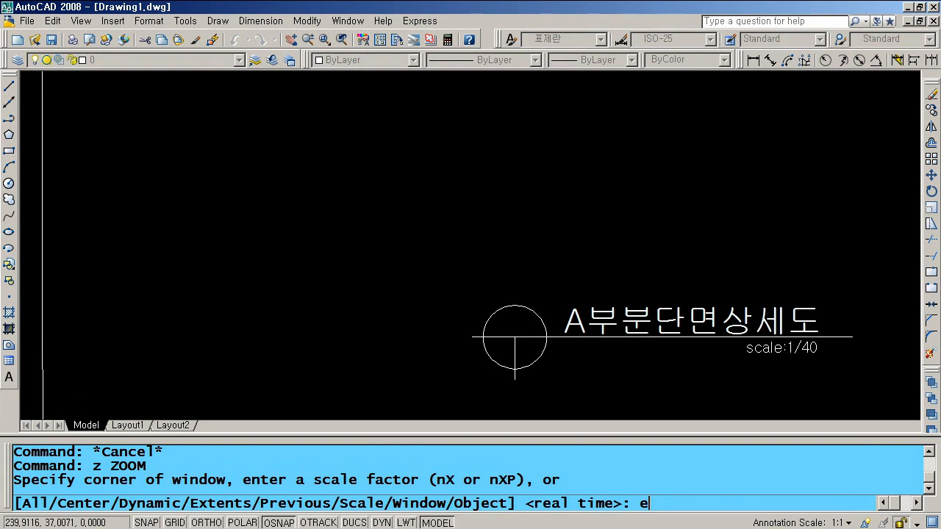
{"action": "key", "text": "Return"}
{"action": "type", "text": "m"}
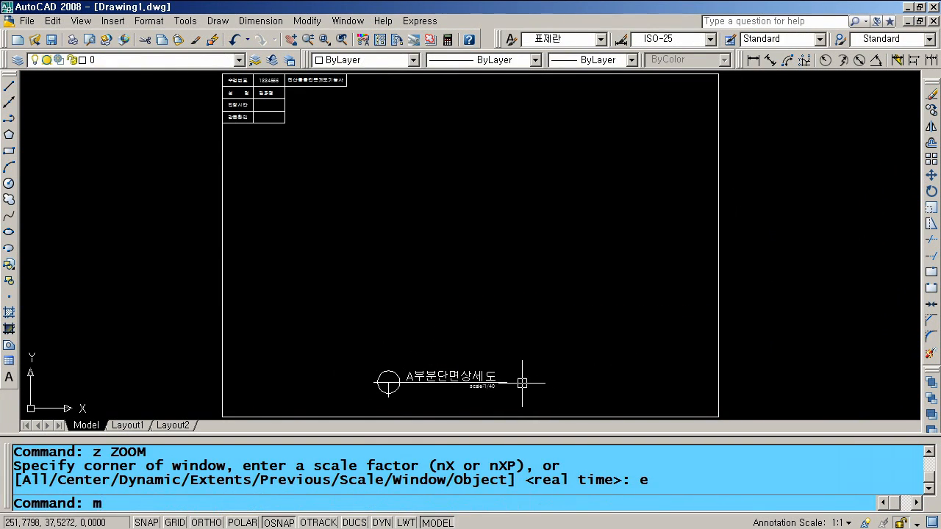
{"action": "key", "text": "Return"}
{"action": "left_click", "coordinate": [531, 384]}
{"action": "left_click", "coordinate": [367, 353]}
{"action": "key", "text": "Return"}
{"action": "left_click", "coordinate": [336, 317]}
{"action": "left_click", "coordinate": [353, 314]}
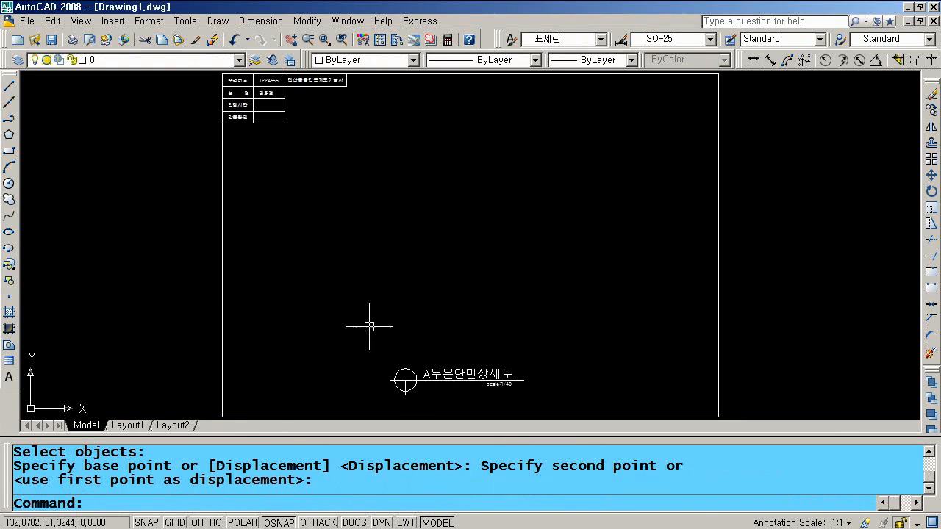
- Save the drawing under the new file name 표제목
{"action": "left_click", "coordinate": [52, 39]}
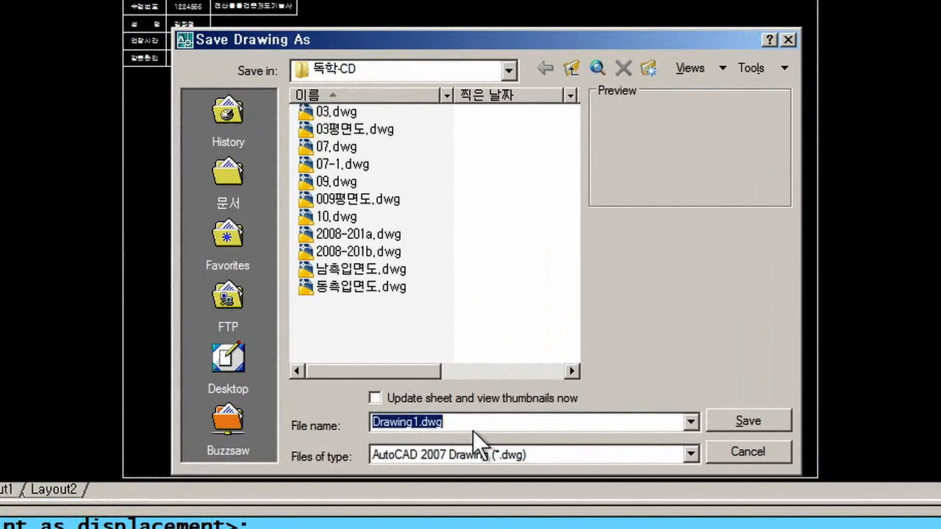
{"action": "type", "text": "표제목"}
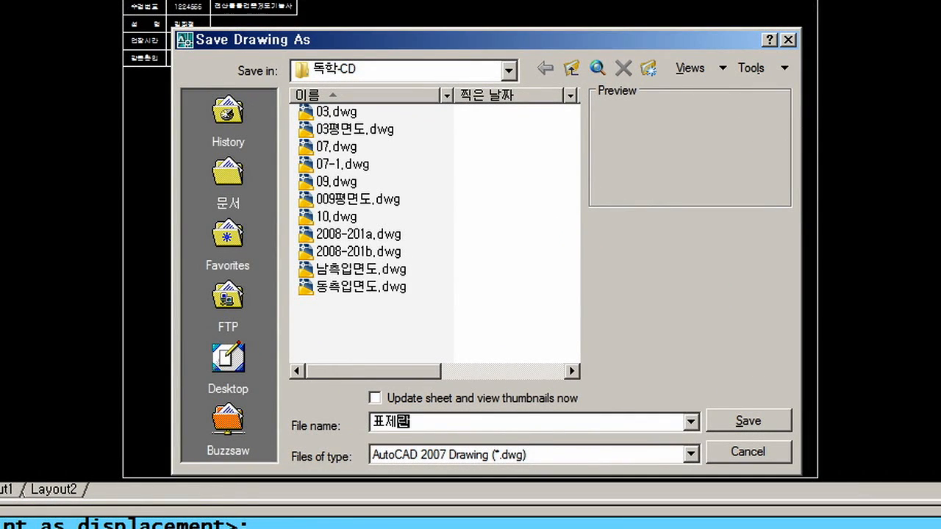
{"action": "key", "text": "Return"}
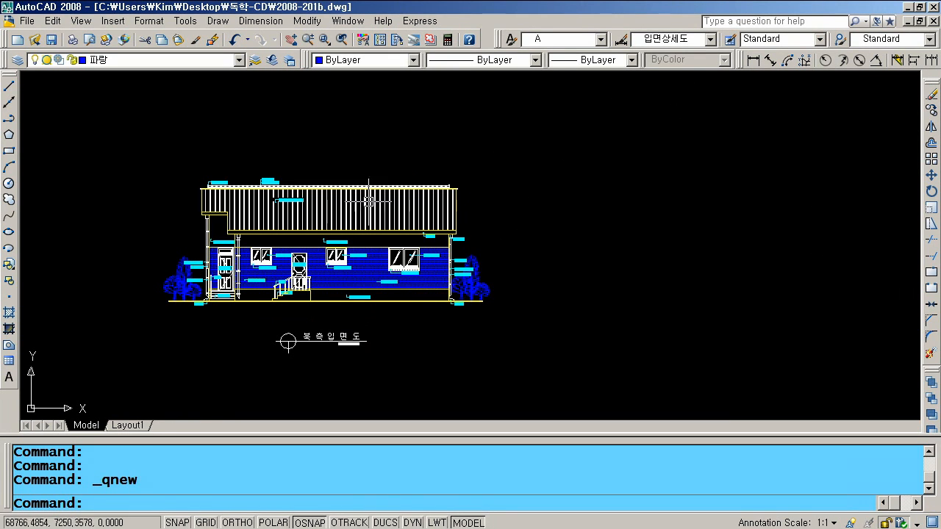
- Bring the 2008-201a section drawing back full size and pan it toward the view centre
{"action": "left_click", "coordinate": [909, 22]}
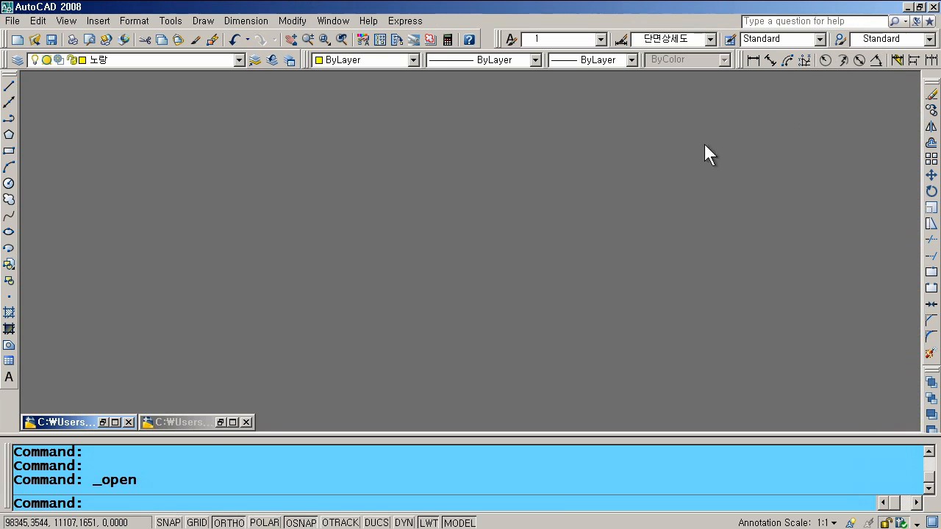
{"action": "left_click", "coordinate": [104, 422]}
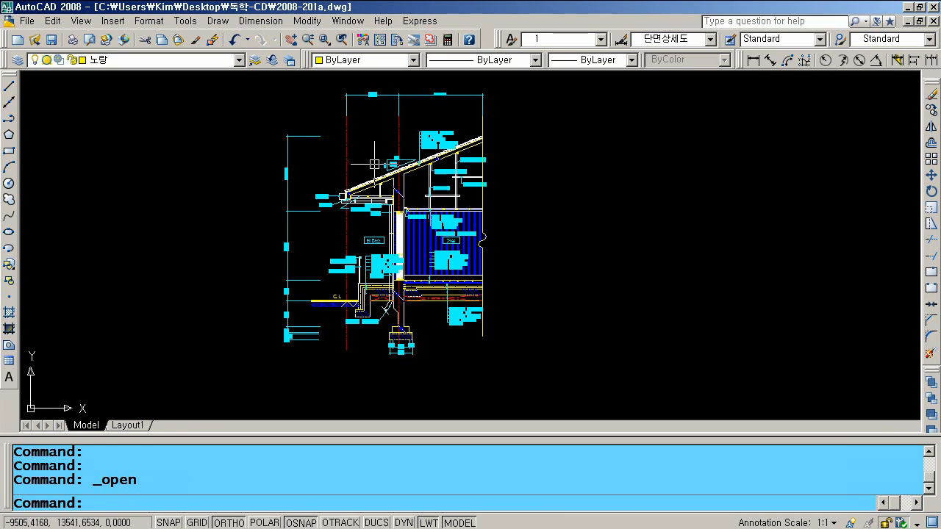
{"action": "scroll", "coordinate": [379, 161], "scroll_direction": "down", "scroll_amount": 1}
{"action": "left_click", "coordinate": [298, 43]}
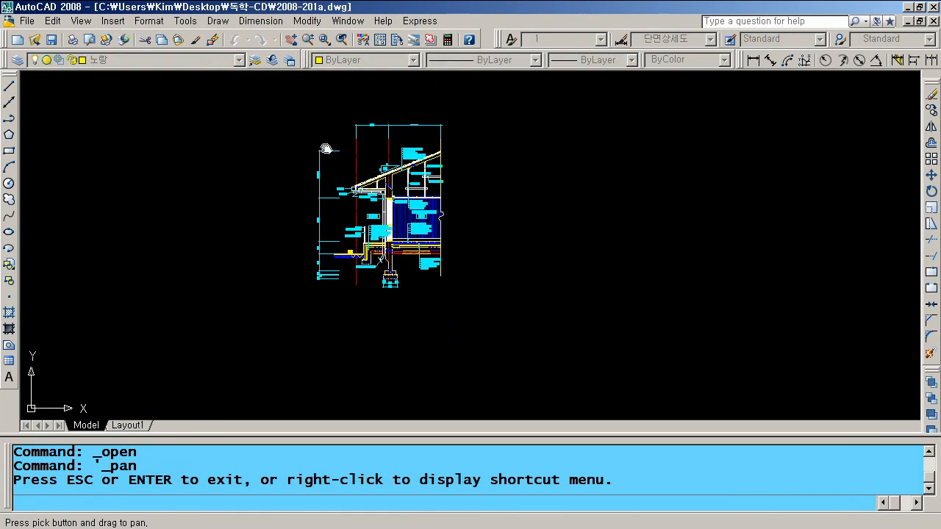
{"action": "left_click_drag", "start_coordinate": [544, 254], "coordinate": [609, 277]}
{"action": "key", "text": "Escape"}
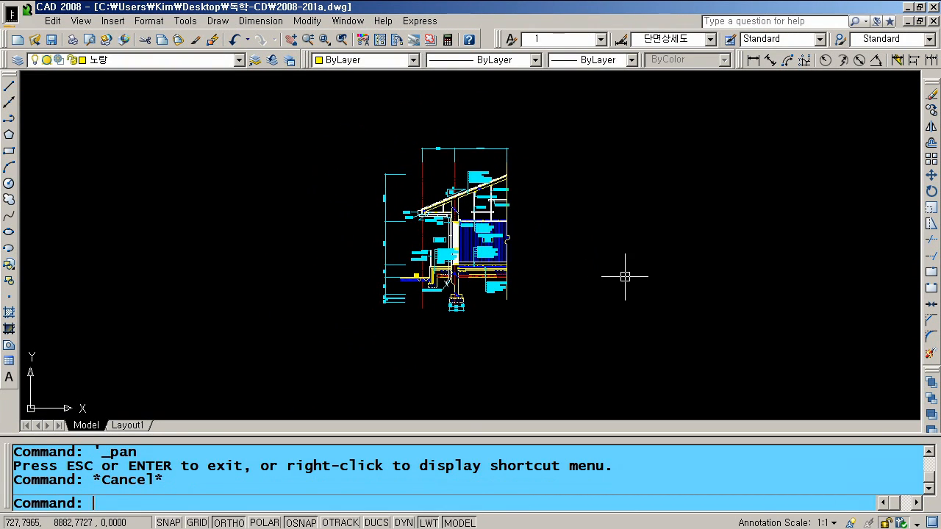
{"action": "key", "text": "Escape"}
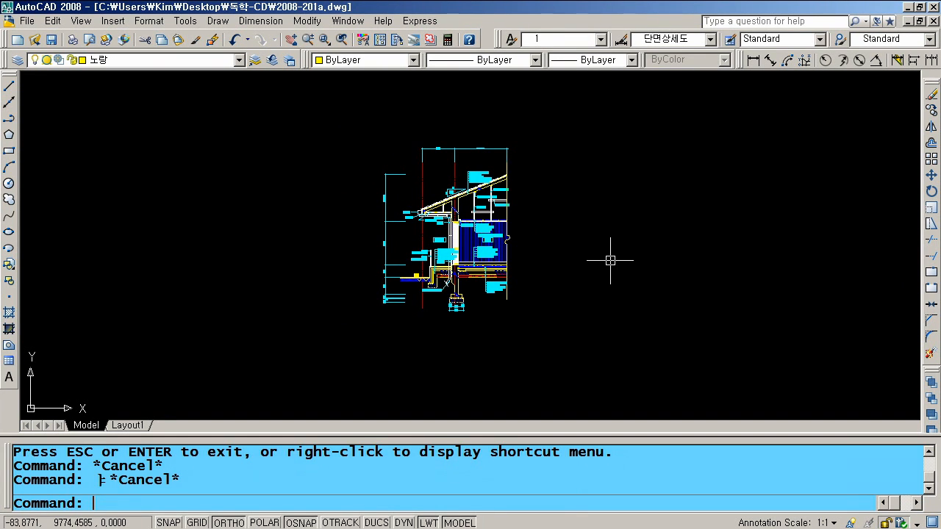
- Insert 표제란.dwg from the Desktop's 독학-CD folder as a block at X scale 40
{"action": "type", "text": "i"}
{"action": "key", "text": "Return"}
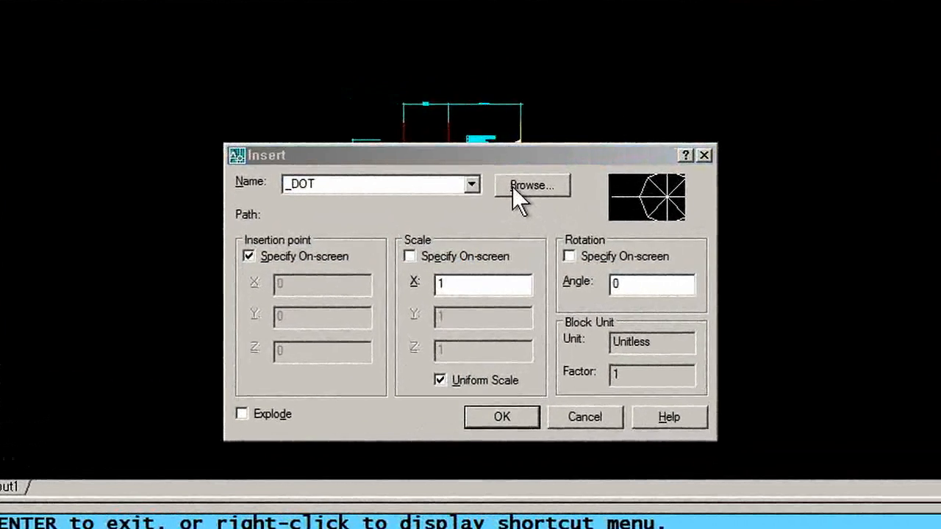
{"action": "left_click", "coordinate": [512, 188]}
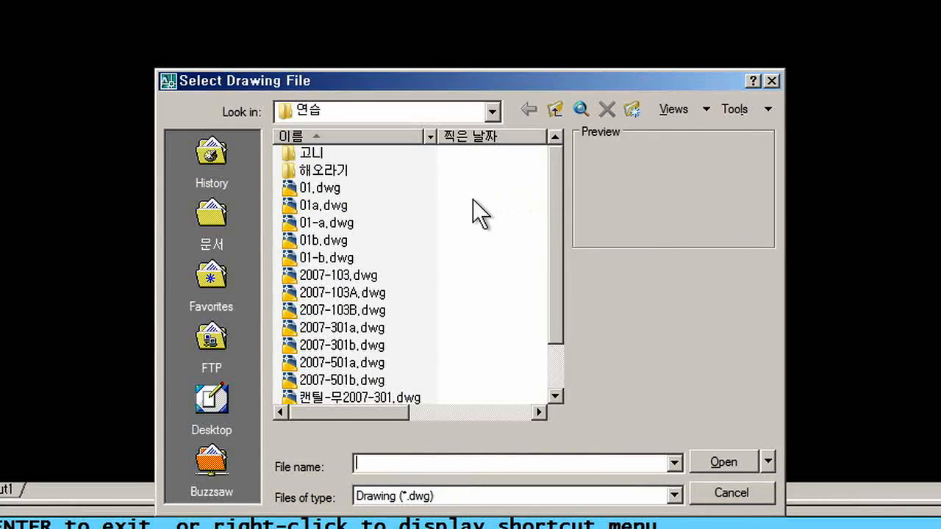
{"action": "left_click", "coordinate": [217, 399]}
{"action": "double_click", "coordinate": [336, 257]}
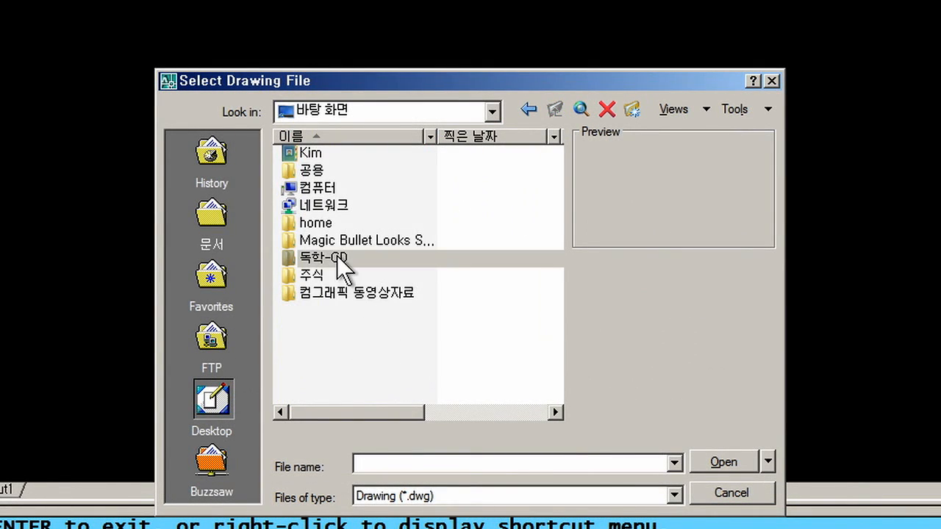
{"action": "left_click", "coordinate": [328, 346]}
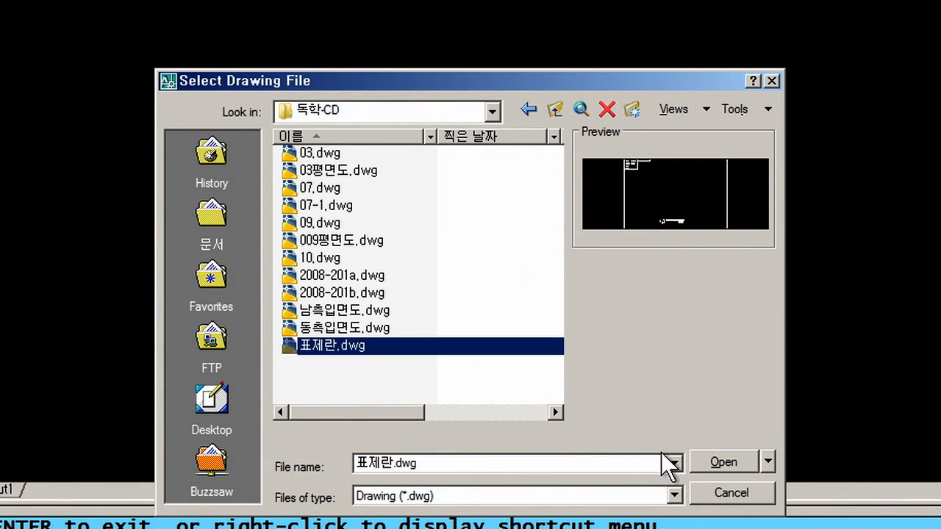
{"action": "left_click", "coordinate": [720, 463]}
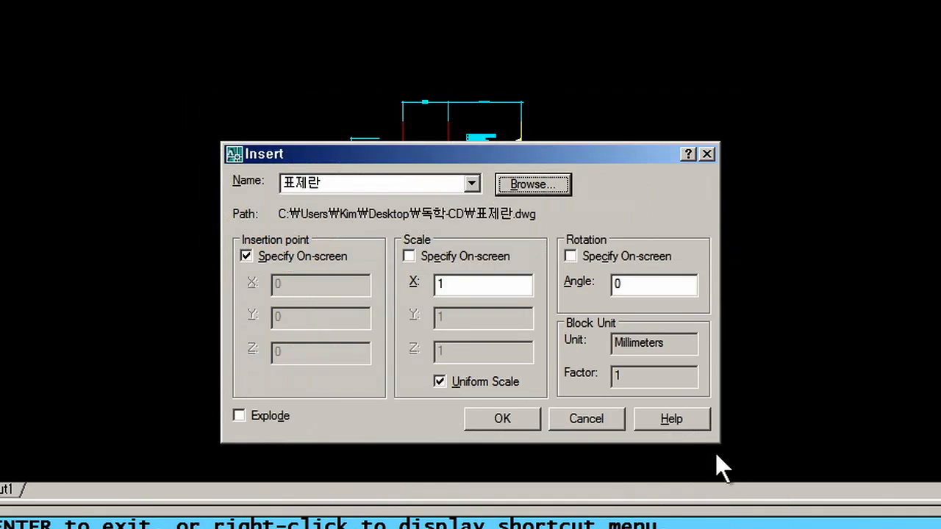
{"action": "left_click", "coordinate": [463, 290]}
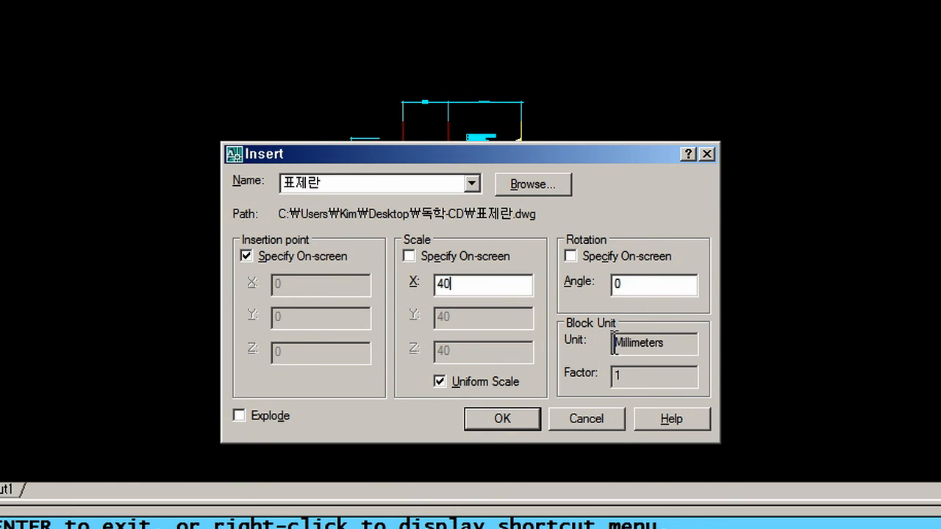
{"action": "left_click", "coordinate": [493, 416]}
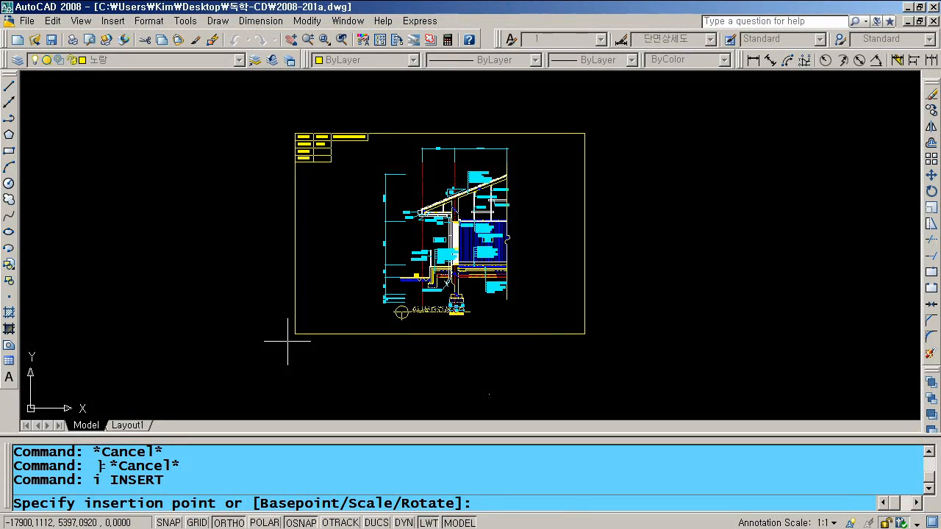
- Place the 표제란 block around the section drawing and explode it
{"action": "left_click", "coordinate": [289, 340]}
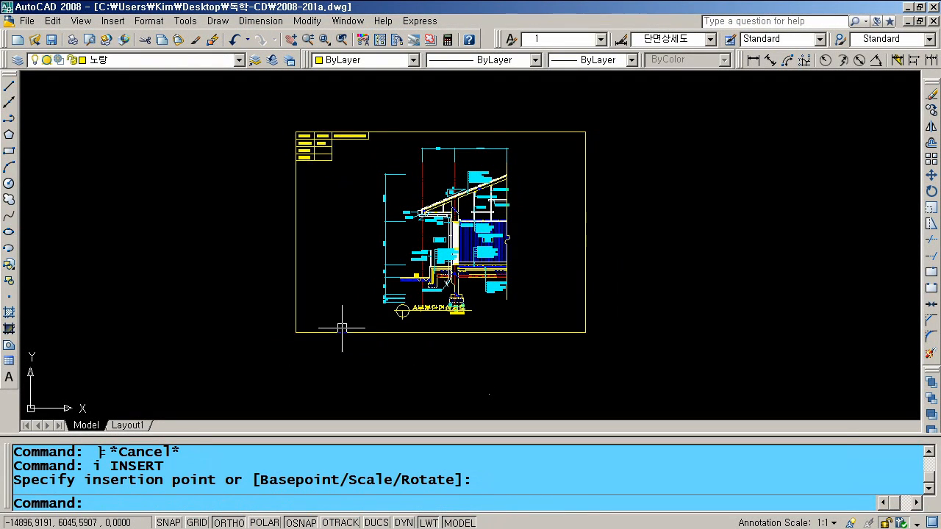
{"action": "scroll", "coordinate": [330, 328], "scroll_direction": "up", "scroll_amount": 3}
{"action": "left_click", "coordinate": [372, 326]}
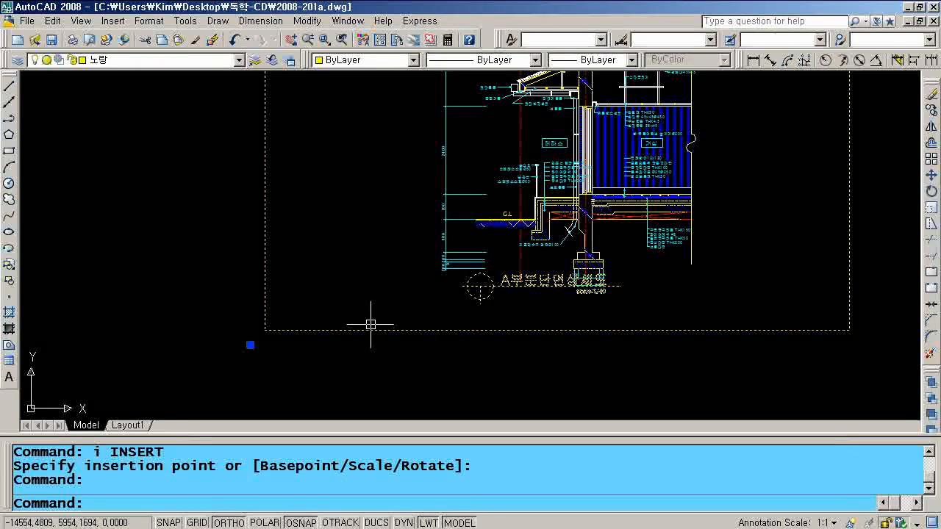
{"action": "type", "text": "x"}
{"action": "key", "text": "Return"}
- Move the title circle, A부분단면상세도 title and scale:1/40 text lower on the sheet
{"action": "scroll", "coordinate": [532, 296], "scroll_direction": "up", "scroll_amount": 3}
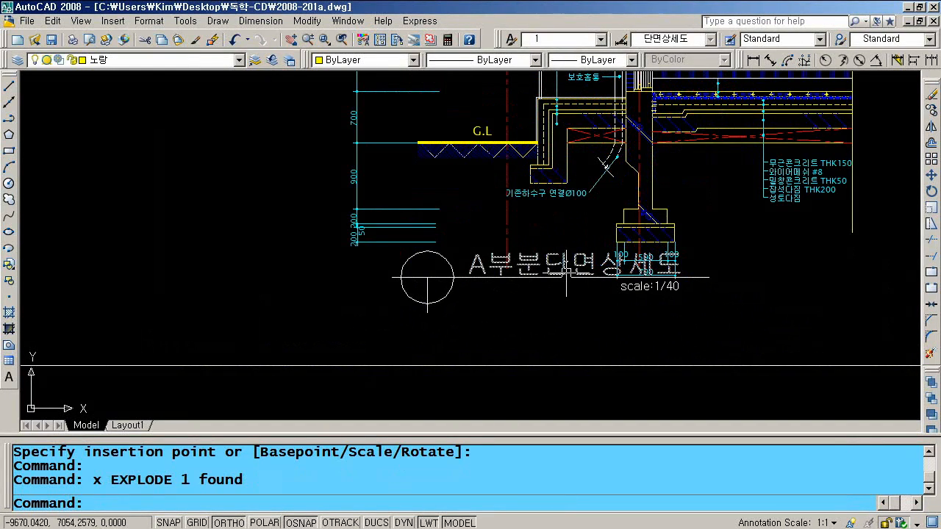
{"action": "type", "text": "m"}
{"action": "key", "text": "Return"}
{"action": "left_click", "coordinate": [463, 318]}
{"action": "left_click", "coordinate": [393, 266]}
{"action": "left_click", "coordinate": [485, 272]}
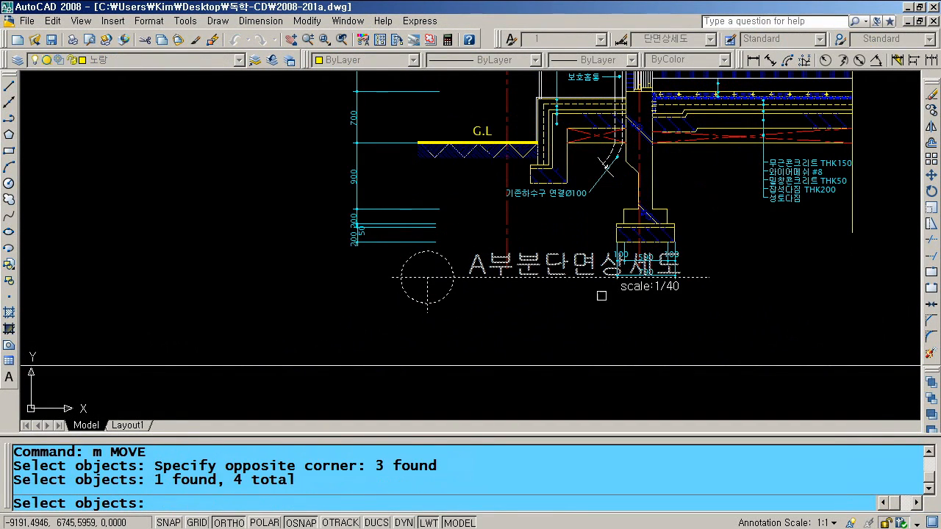
{"action": "left_click", "coordinate": [637, 291]}
{"action": "key", "text": "Return"}
{"action": "left_click", "coordinate": [788, 296]}
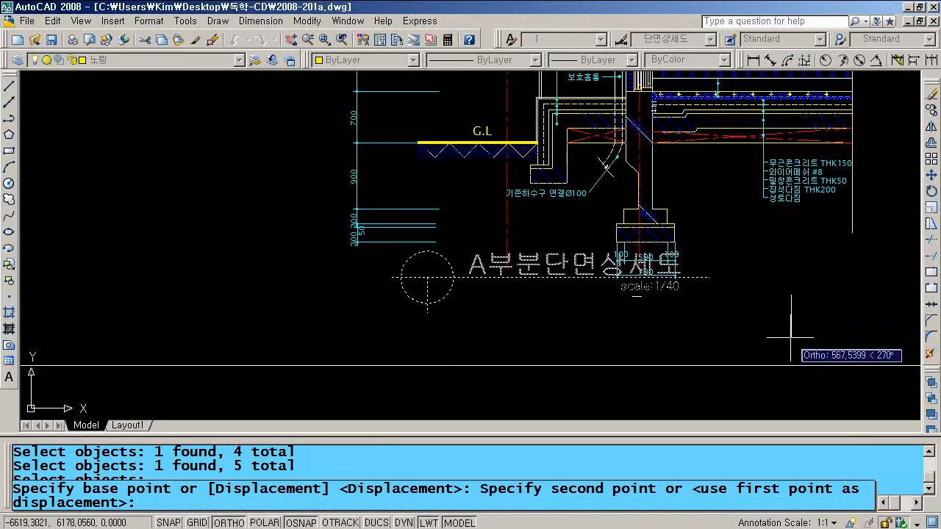
{"action": "left_click", "coordinate": [790, 337]}
- Zoom to extents and save the section drawing
{"action": "type", "text": "z"}
{"action": "key", "text": "Return"}
{"action": "type", "text": "e"}
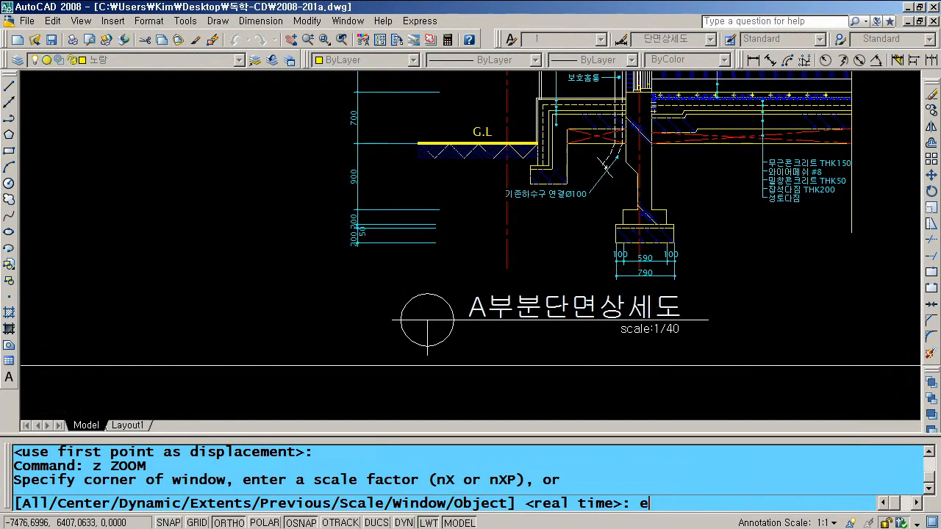
{"action": "key", "text": "Return"}
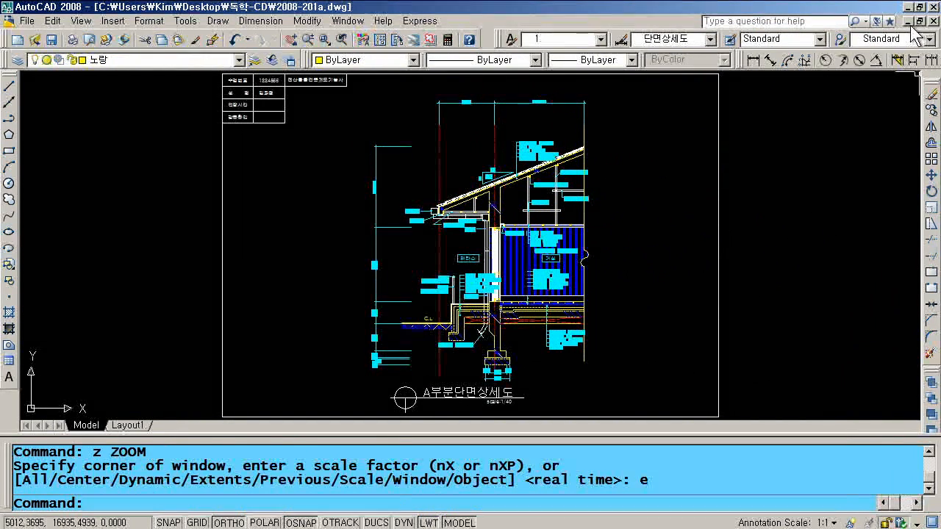
{"action": "left_click", "coordinate": [51, 40]}
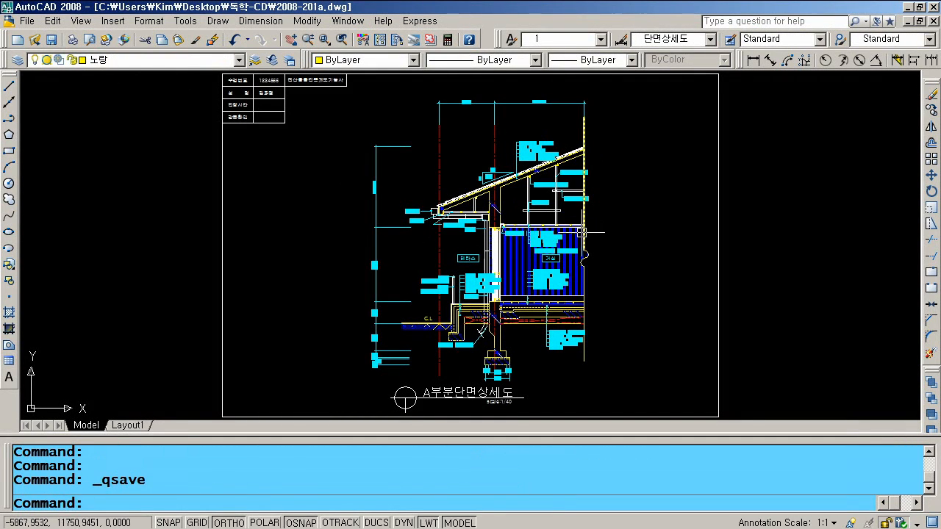
{"action": "scroll", "coordinate": [584, 233], "scroll_direction": "down", "scroll_amount": 1}
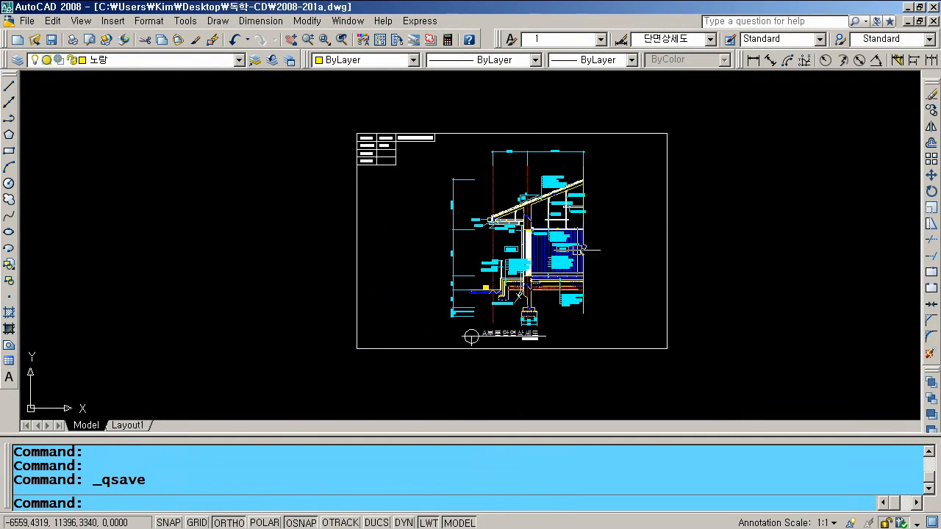
- In 2008-201b, insert 표제란.dwg, redefining the existing block, and place it around the elevation
{"action": "left_click", "coordinate": [909, 22]}
{"action": "left_click", "coordinate": [220, 423]}
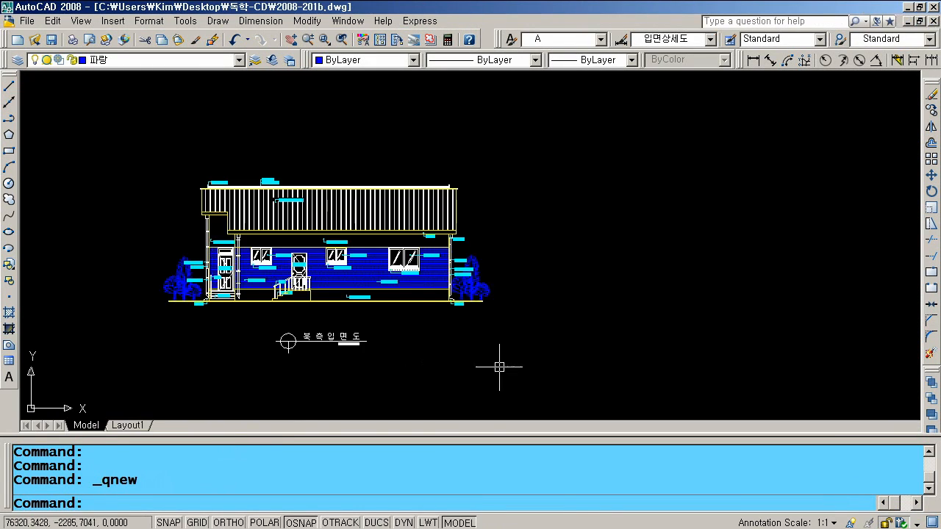
{"action": "type", "text": "i"}
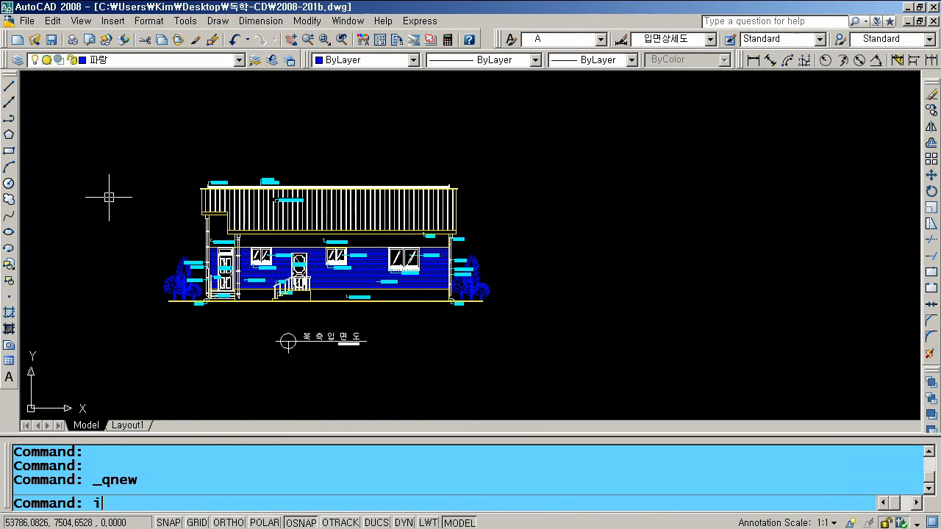
{"action": "key", "text": "Return"}
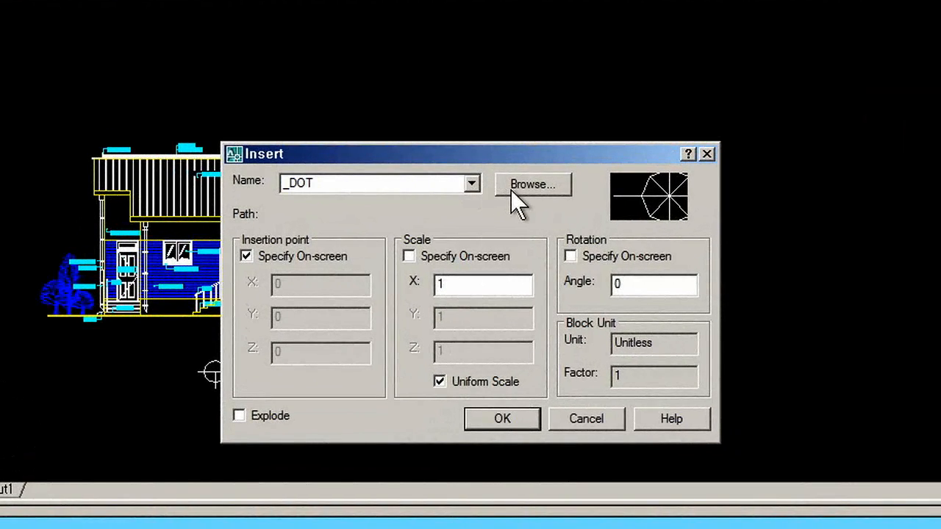
{"action": "left_click", "coordinate": [511, 188]}
{"action": "left_click", "coordinate": [309, 350]}
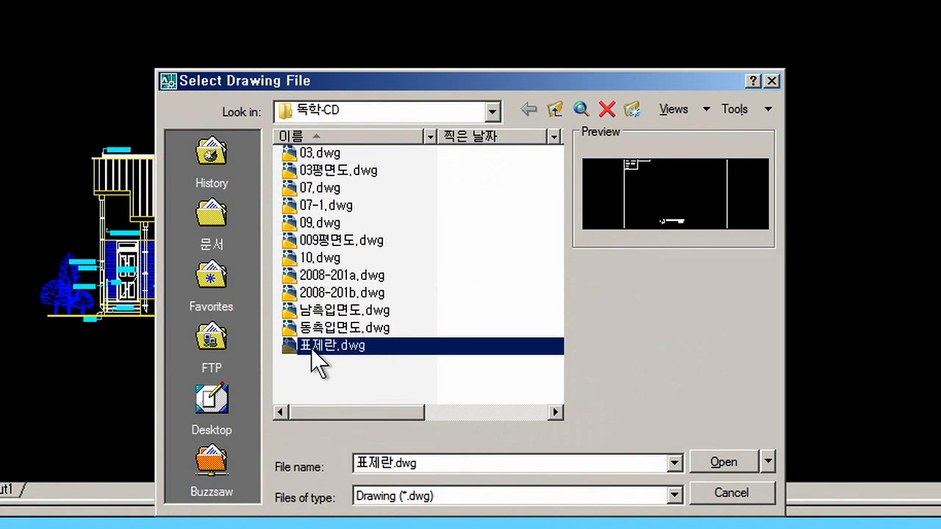
{"action": "left_click", "coordinate": [727, 469]}
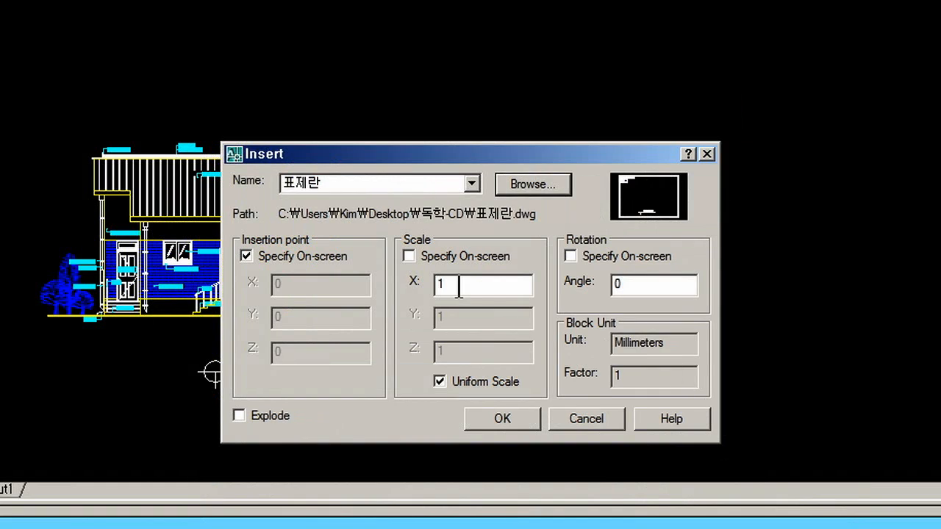
{"action": "left_click", "coordinate": [458, 288]}
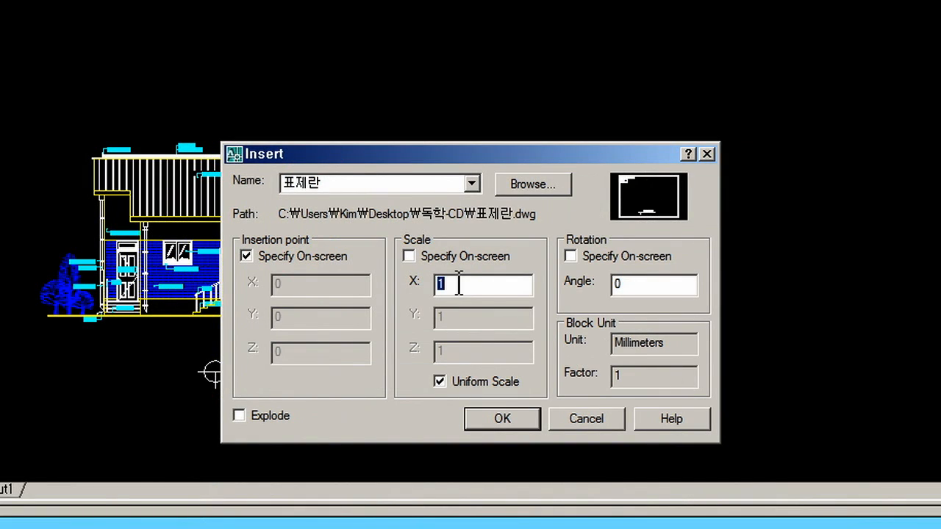
{"action": "left_click", "coordinate": [502, 418]}
{"action": "left_click", "coordinate": [389, 346]}
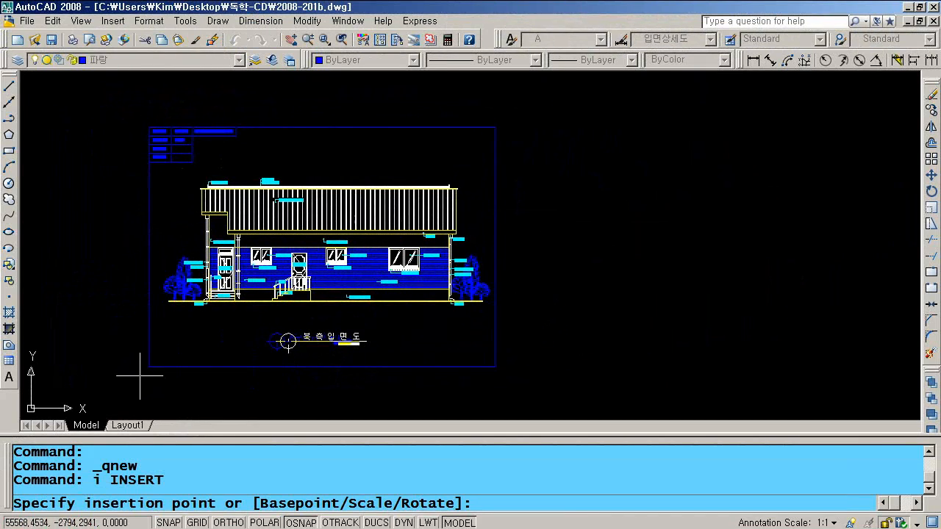
{"action": "left_click", "coordinate": [140, 375]}
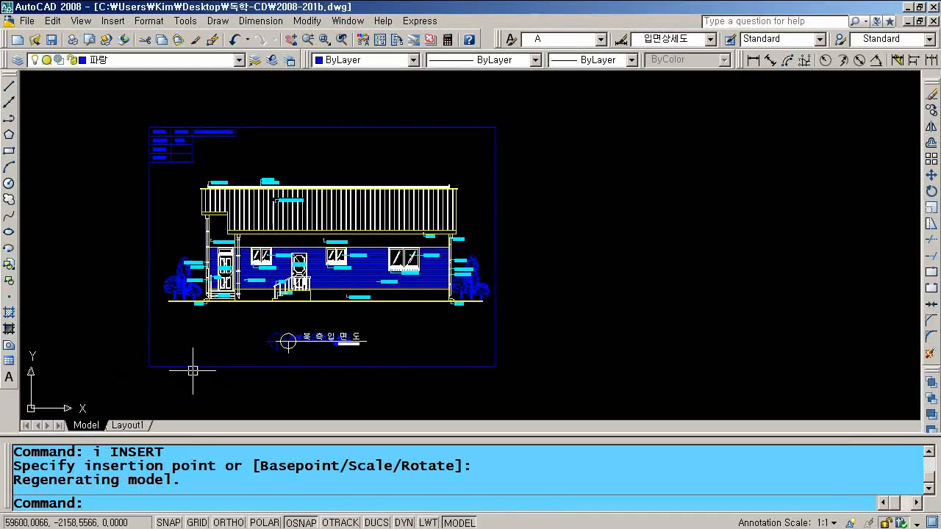
- Erase the old title circle, its text and the white 축입면도 title text
{"action": "scroll", "coordinate": [228, 356], "scroll_direction": "up", "scroll_amount": 3}
{"action": "scroll", "coordinate": [229, 356], "scroll_direction": "up", "scroll_amount": 2}
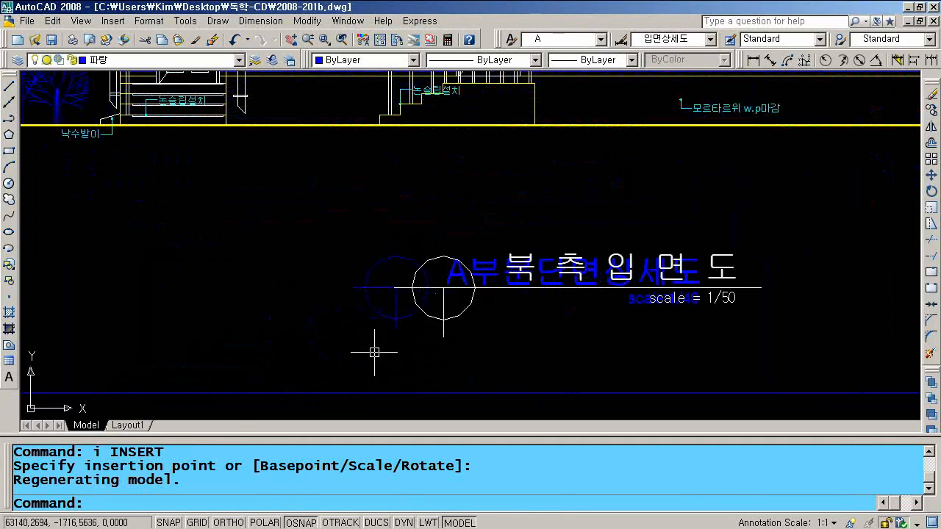
{"action": "left_click", "coordinate": [446, 319]}
{"action": "left_click", "coordinate": [445, 323]}
{"action": "type", "text": "e"}
{"action": "key", "text": "Return"}
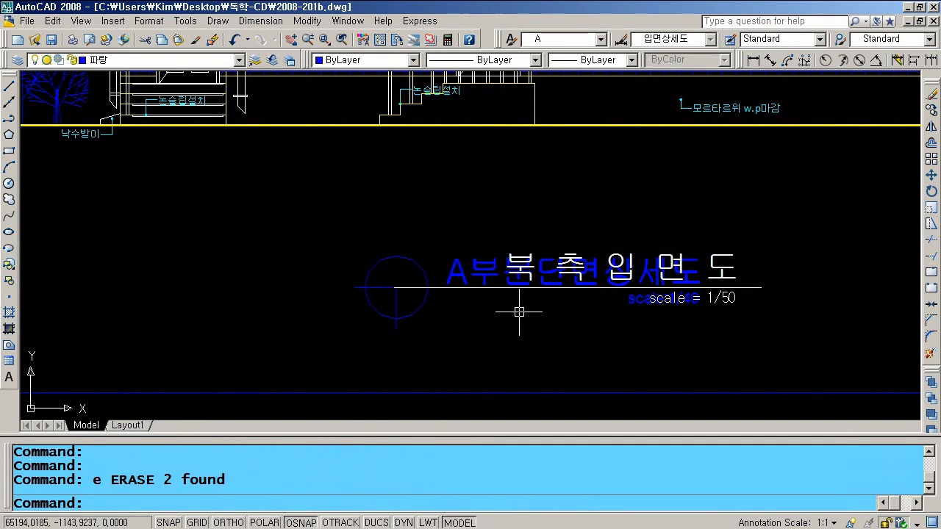
{"action": "key", "text": "Return"}
{"action": "left_click", "coordinate": [532, 251]}
{"action": "key", "text": "Return"}
- Erase the leftover white scale text and the stray line beside the title, then explode the title block
{"action": "key", "text": "Return"}
{"action": "left_click", "coordinate": [565, 225]}
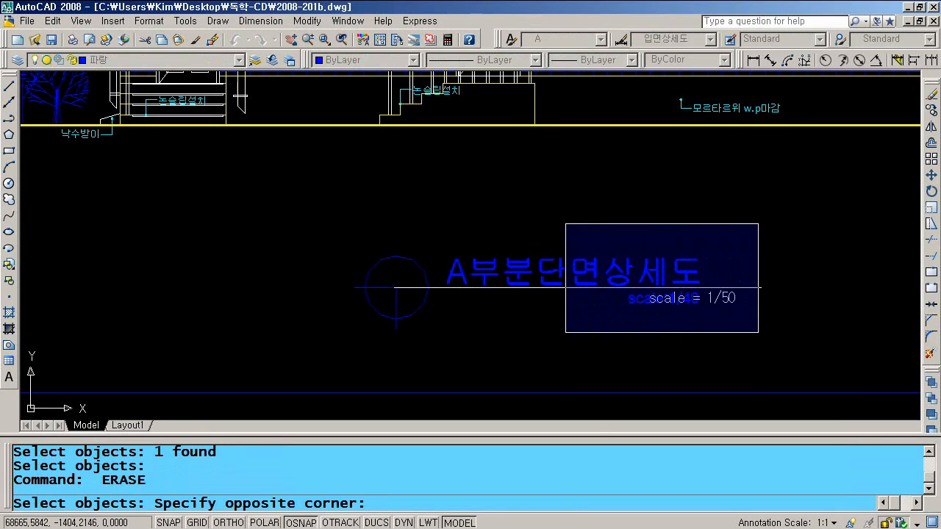
{"action": "left_click", "coordinate": [758, 333]}
{"action": "key", "text": "Return"}
{"action": "key", "text": "Return"}
{"action": "left_click", "coordinate": [748, 287]}
{"action": "key", "text": "Return"}
{"action": "scroll", "coordinate": [619, 312], "scroll_direction": "down", "scroll_amount": 2}
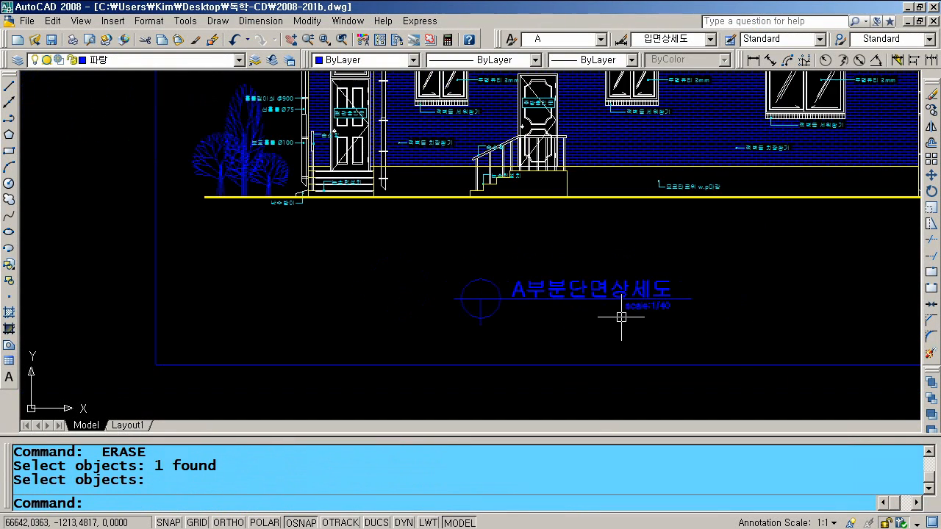
{"action": "type", "text": "x"}
{"action": "key", "text": "Return"}
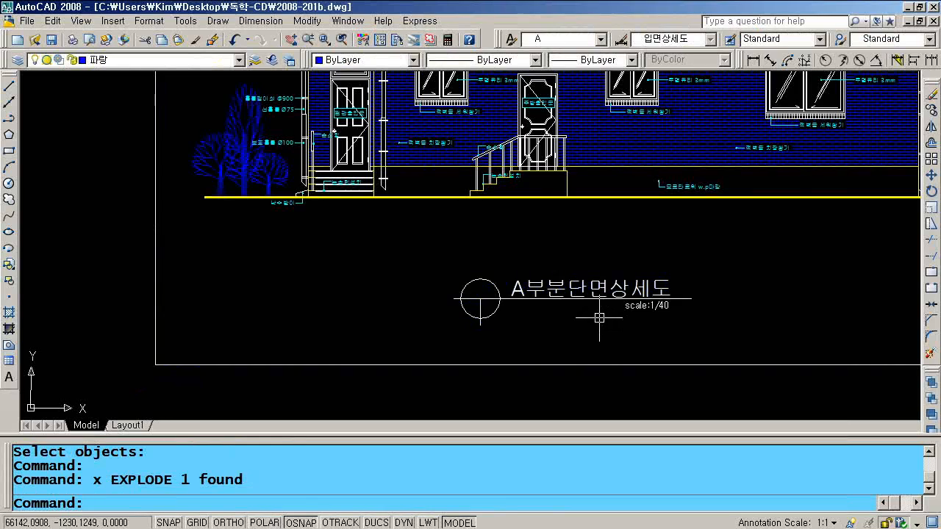
{"action": "scroll", "coordinate": [621, 302], "scroll_direction": "down", "scroll_amount": 2}
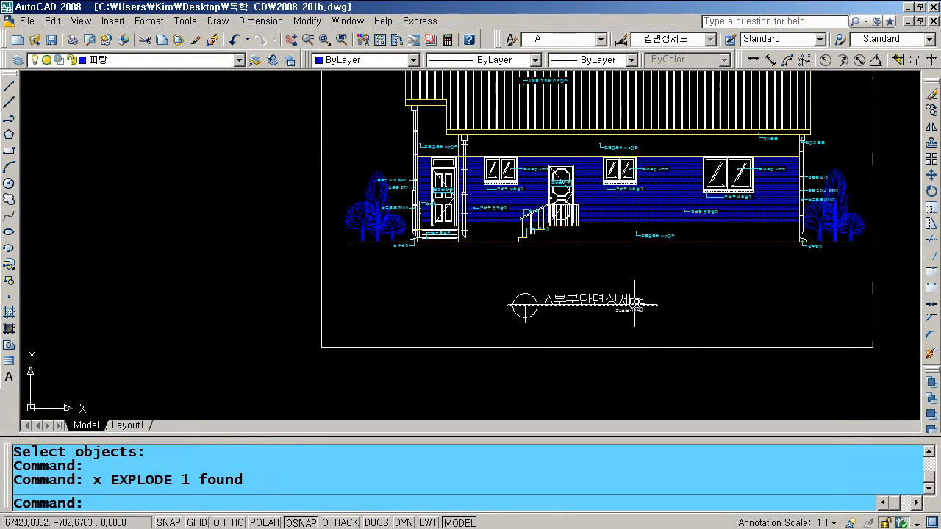
{"action": "scroll", "coordinate": [634, 303], "scroll_direction": "down", "scroll_amount": 1}
{"action": "scroll", "coordinate": [581, 305], "scroll_direction": "up", "scroll_amount": 2}
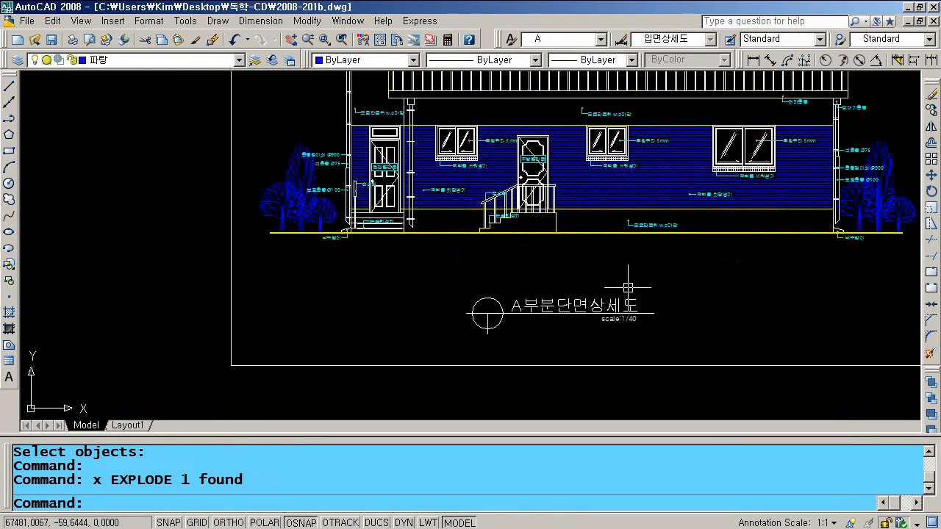
- Change the A부분단면상세도 title text to 남측입면도
{"action": "double_click", "coordinate": [576, 307]}
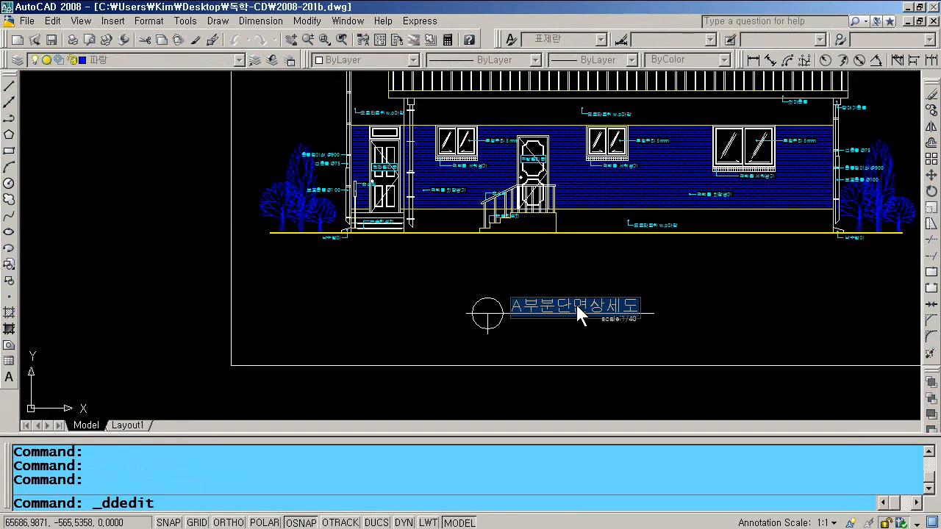
{"action": "type", "text": "남"}
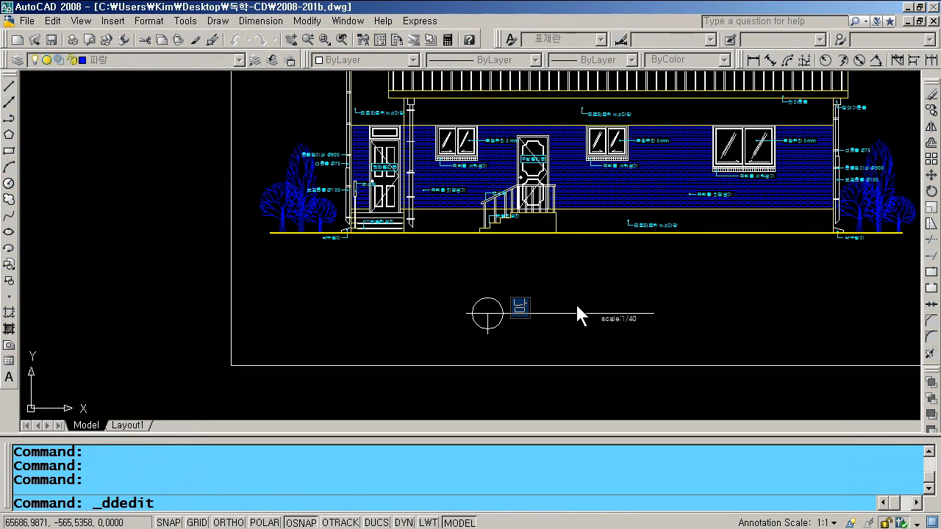
{"action": "type", "text": "측이ㅂ면도"}
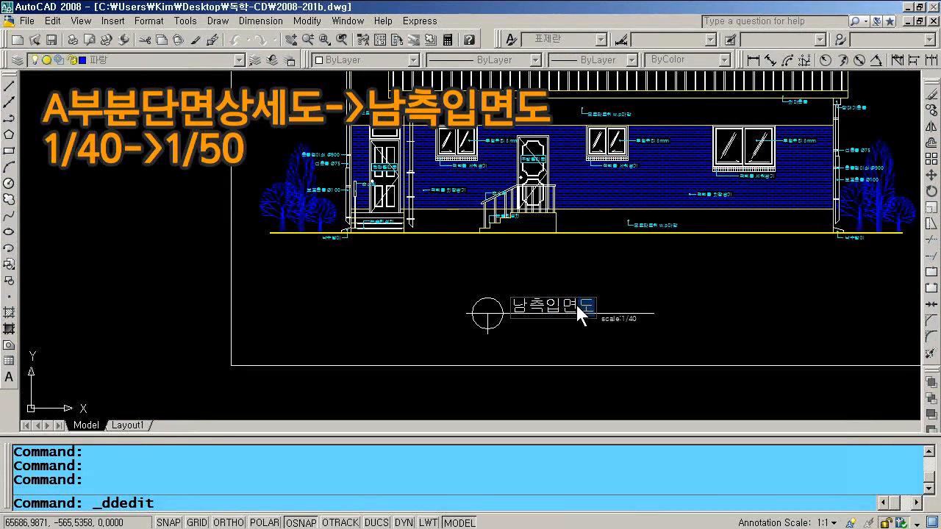
{"action": "key", "text": "Return"}
{"action": "key", "text": "Return"}
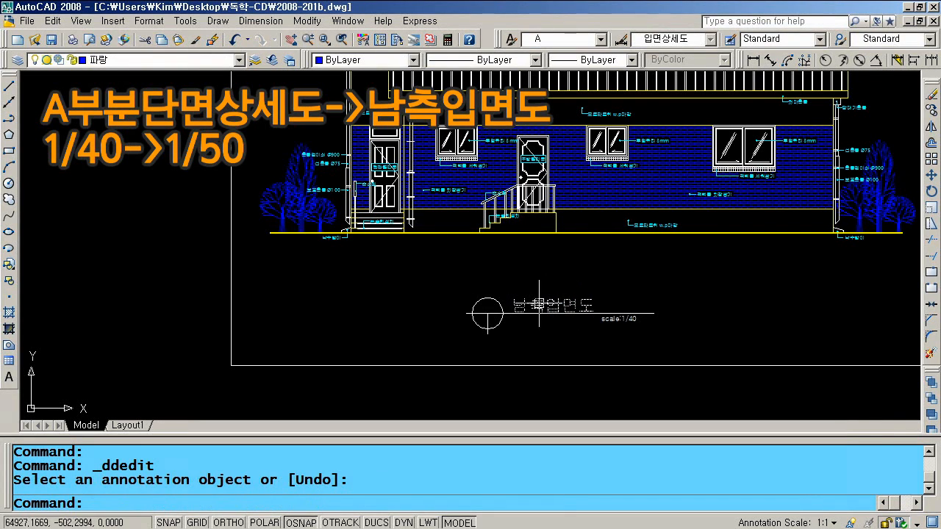
- Move the scale:1/40 note under the title and shorten the underline to end beneath it
{"action": "scroll", "coordinate": [570, 323], "scroll_direction": "up", "scroll_amount": 3}
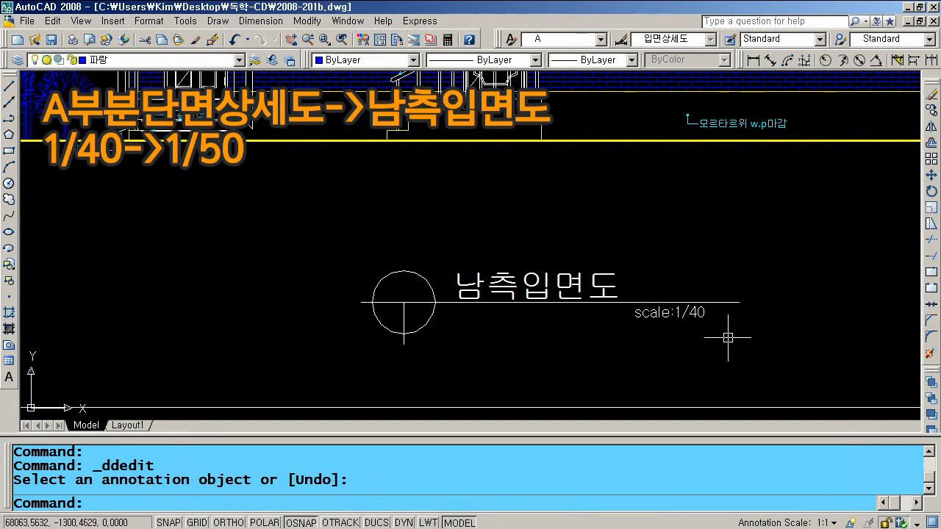
{"action": "type", "text": "m"}
{"action": "key", "text": "Return"}
{"action": "left_click", "coordinate": [668, 312]}
{"action": "key", "text": "Return"}
{"action": "left_click", "coordinate": [746, 349]}
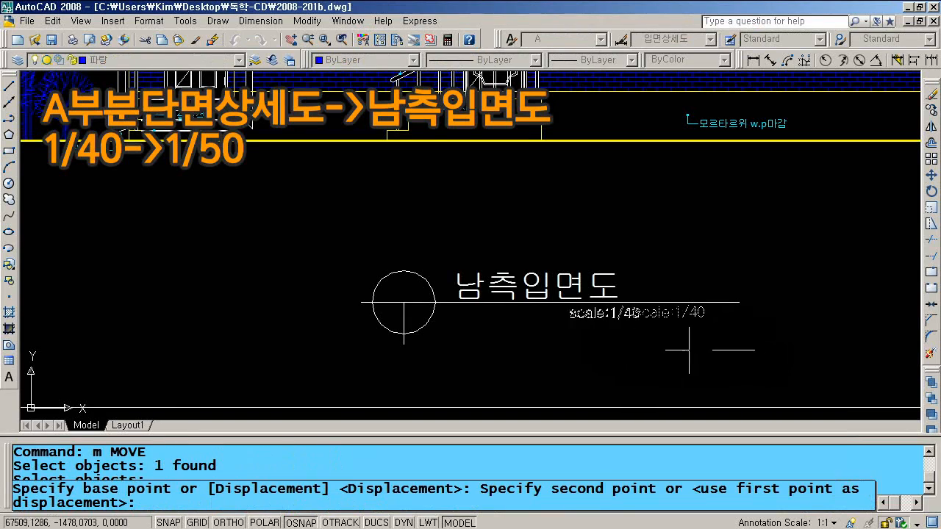
{"action": "left_click", "coordinate": [667, 350]}
{"action": "left_click", "coordinate": [676, 302]}
{"action": "left_click", "coordinate": [739, 302]}
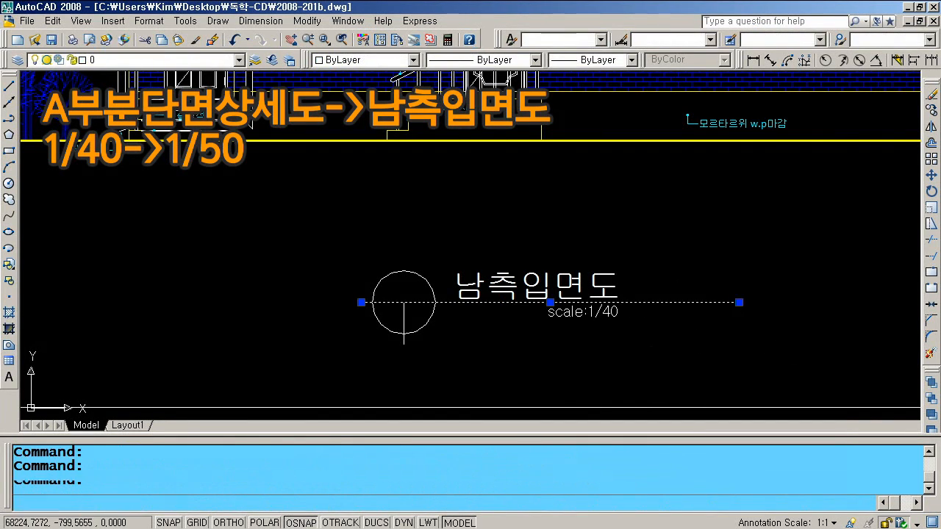
{"action": "left_click", "coordinate": [651, 302]}
{"action": "key", "text": "Escape"}
{"action": "key", "text": "Escape"}
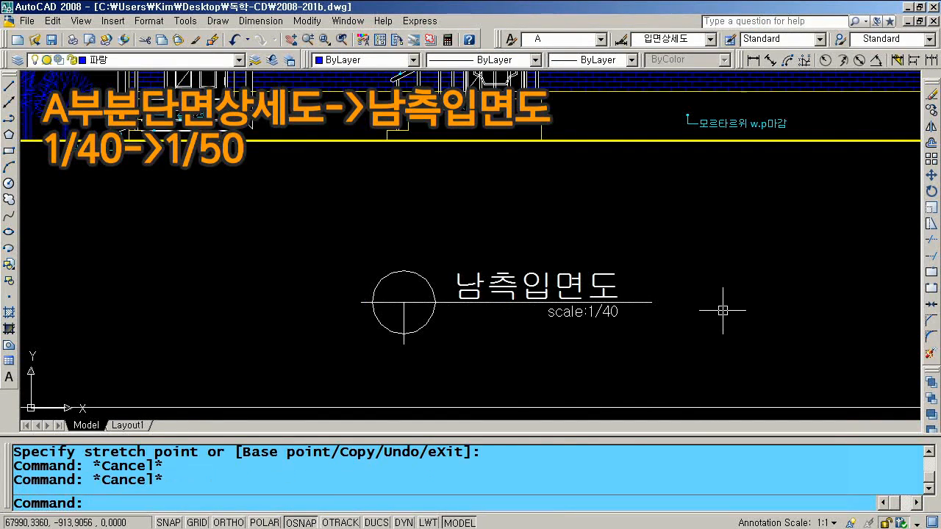
- Move the title group to the right beneath the elevation
{"action": "scroll", "coordinate": [587, 320], "scroll_direction": "down", "scroll_amount": 3}
{"action": "type", "text": "m"}
{"action": "key", "text": "Return"}
{"action": "left_click", "coordinate": [638, 334]}
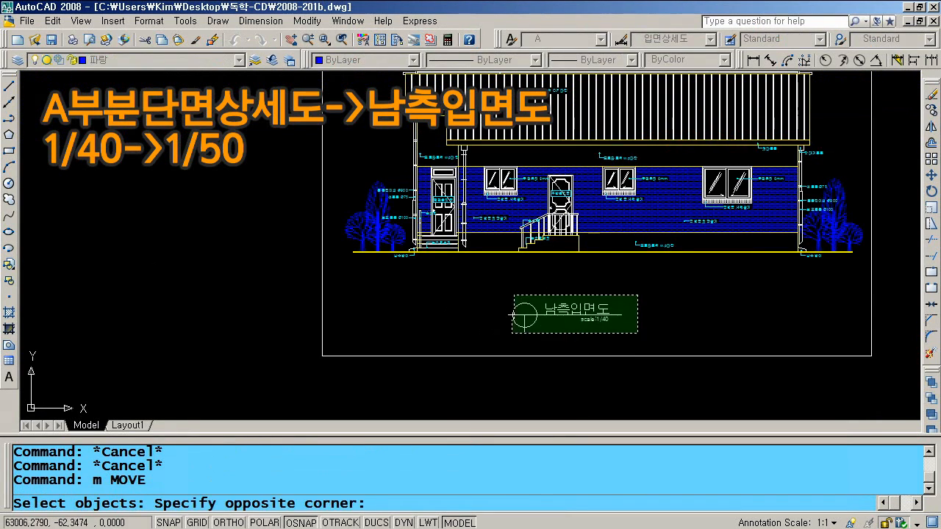
{"action": "left_click", "coordinate": [512, 294]}
{"action": "key", "text": "Return"}
{"action": "left_click", "coordinate": [513, 315]}
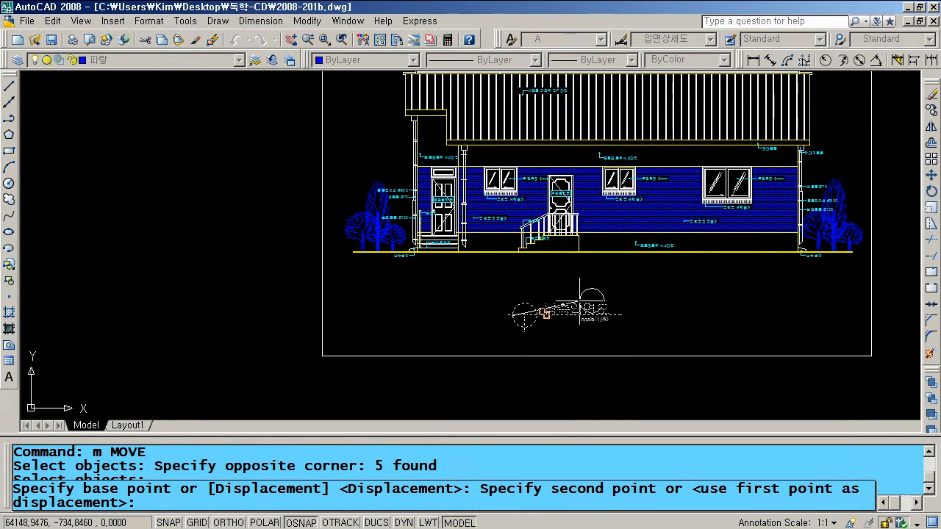
{"action": "left_click", "coordinate": [544, 312]}
- Nudge the title group again to centre it below the elevation, then zoom to extents
{"action": "key", "text": "Return"}
{"action": "left_click", "coordinate": [673, 332]}
{"action": "left_click", "coordinate": [529, 289]}
{"action": "key", "text": "Return"}
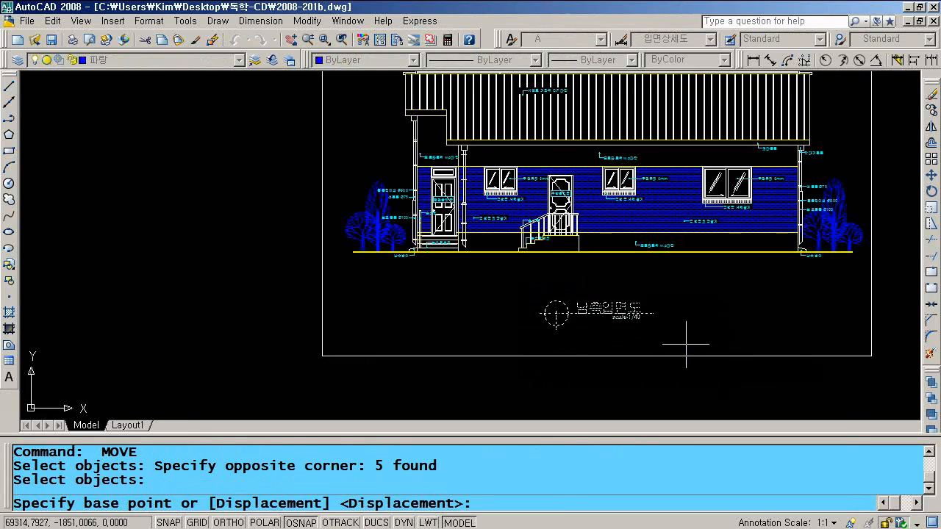
{"action": "left_click", "coordinate": [712, 329]}
{"action": "left_click", "coordinate": [739, 319]}
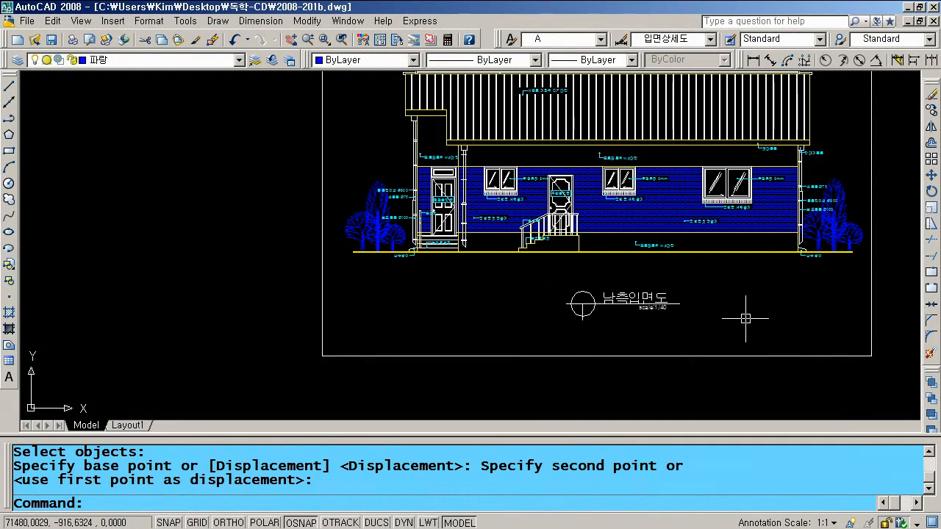
{"action": "type", "text": "z"}
{"action": "key", "text": "Return"}
{"action": "type", "text": "e"}
{"action": "key", "text": "Return"}
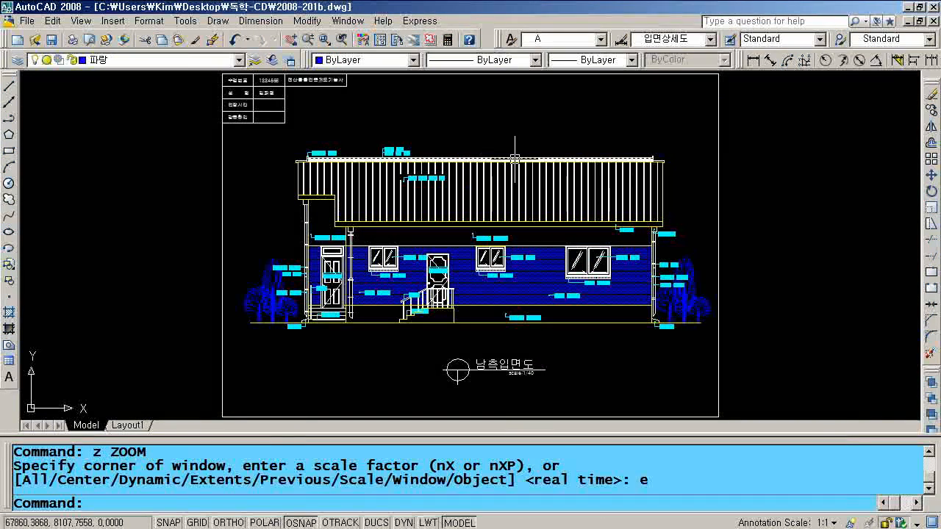
- Save the south elevation, bring 2008-201a back full size, and open the Plot dialog
{"action": "left_click", "coordinate": [51, 39]}
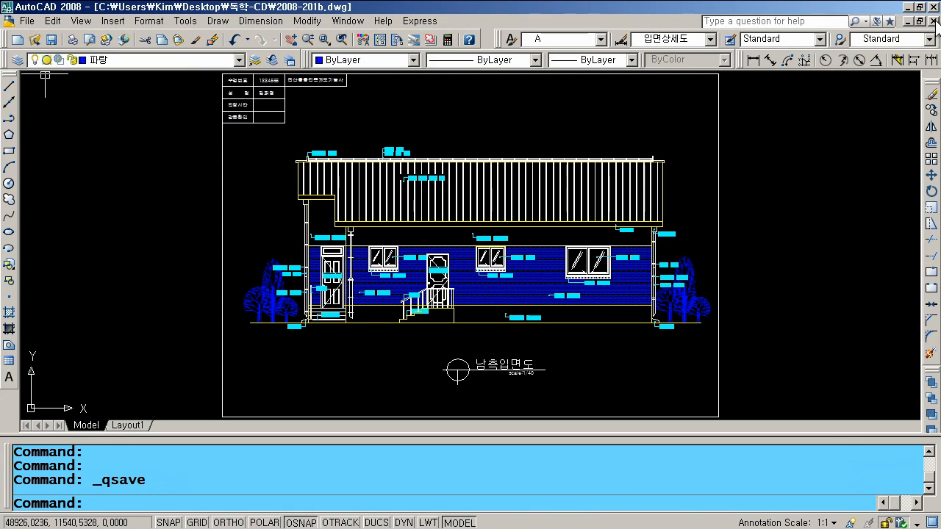
{"action": "left_click", "coordinate": [907, 20]}
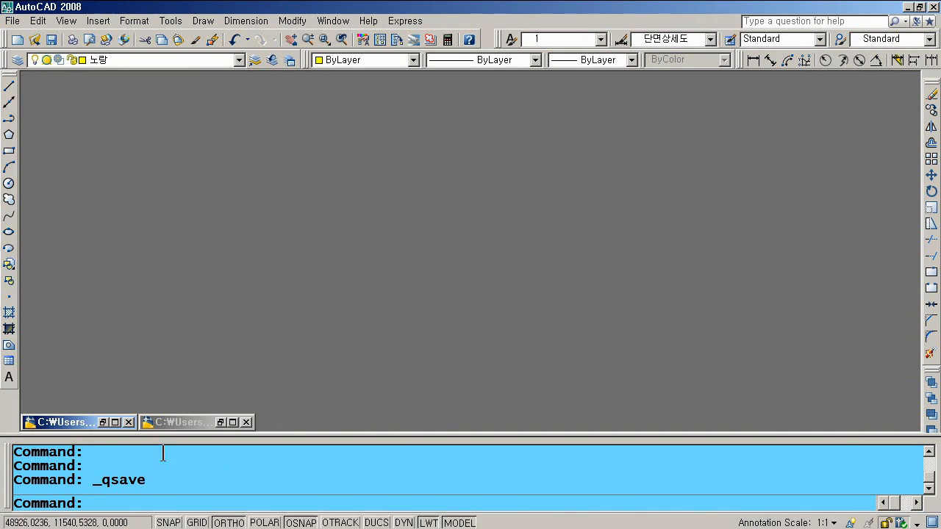
{"action": "left_click", "coordinate": [102, 422]}
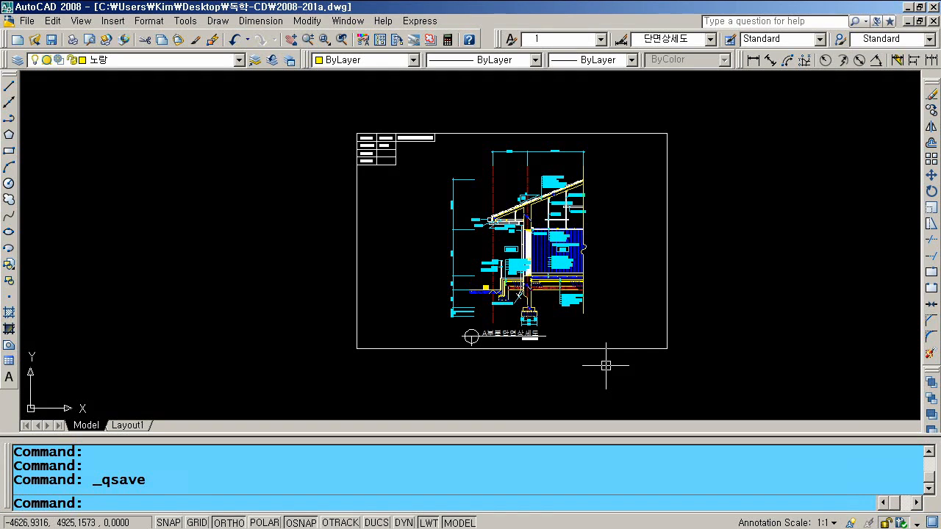
{"action": "left_click", "coordinate": [73, 39]}
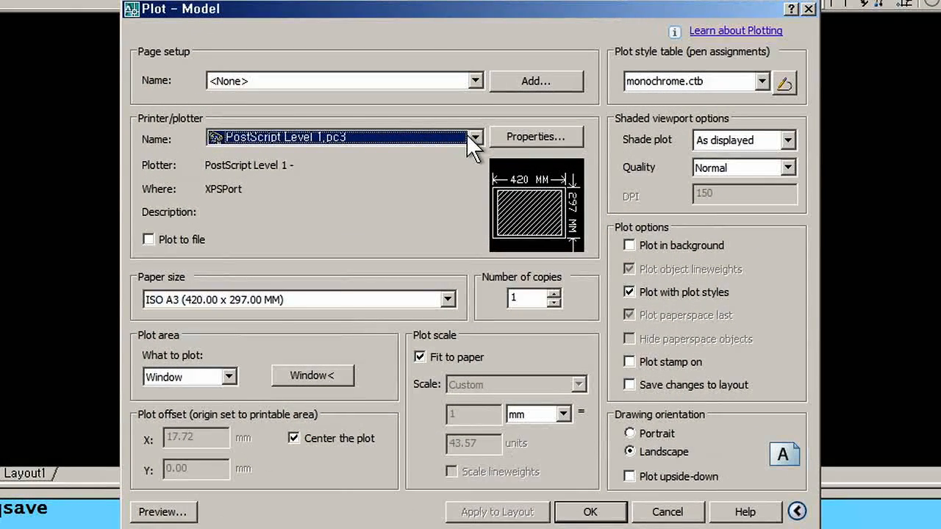
- Choose the Samsung ML-8x00 Series PCL 6 printer as the plot device
{"action": "left_click", "coordinate": [473, 139]}
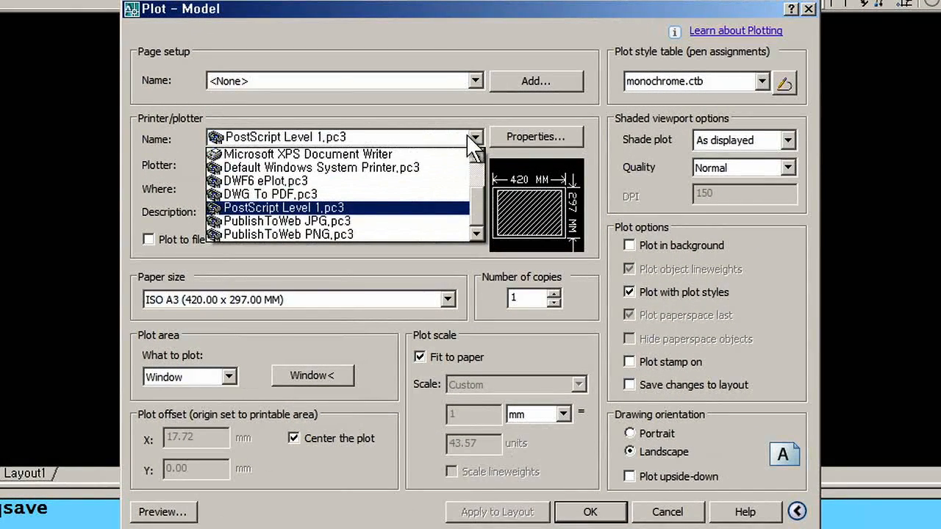
{"action": "scroll", "coordinate": [479, 188], "scroll_direction": "up", "scroll_amount": 2}
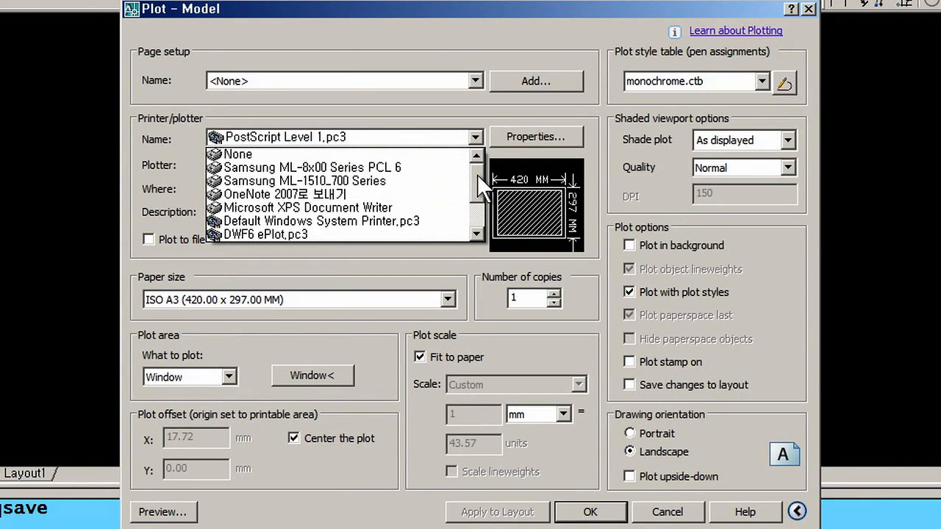
{"action": "left_click", "coordinate": [353, 167]}
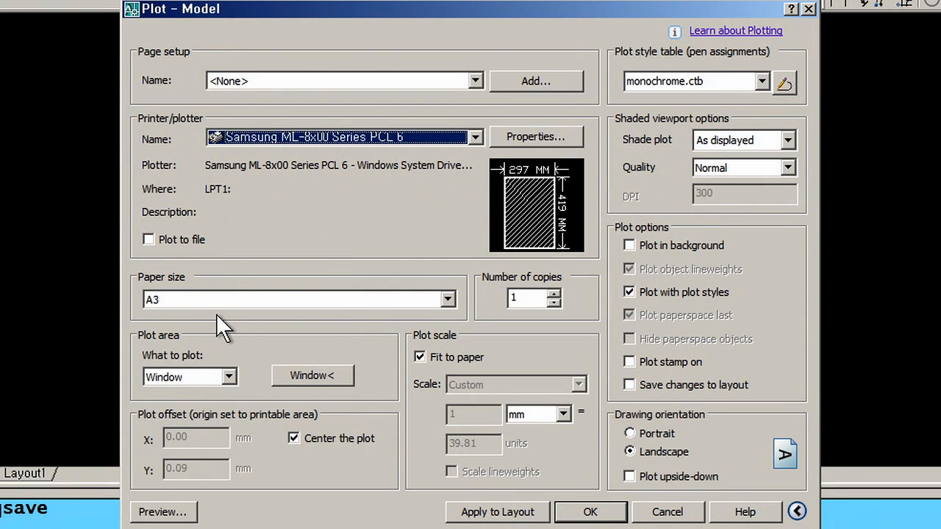
- Plot a window spanning the sheet frame corners at 1 mm = 40 units, and preview it
{"action": "left_click", "coordinate": [316, 375]}
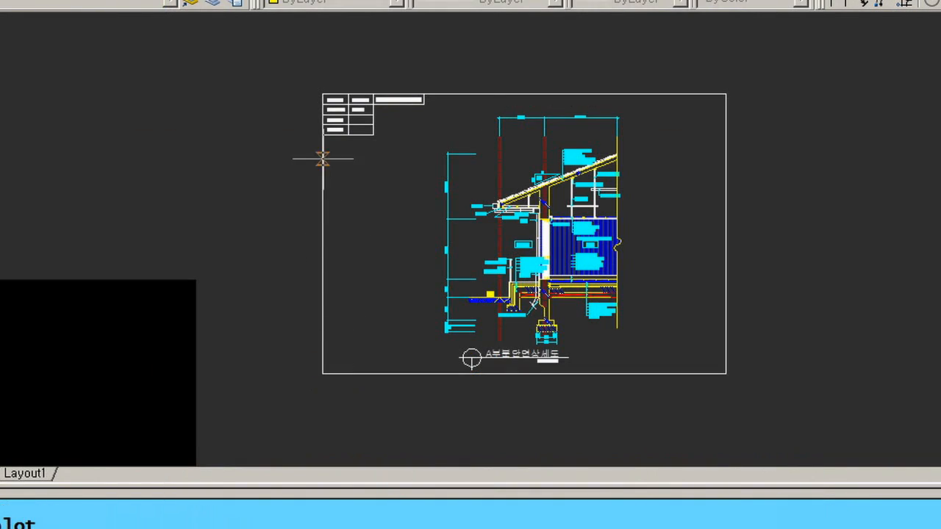
{"action": "left_click", "coordinate": [321, 94]}
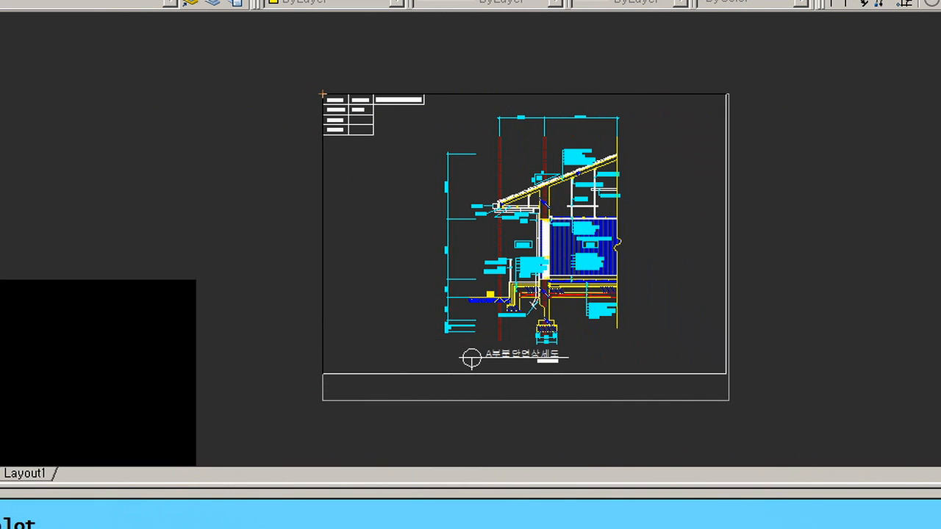
{"action": "left_click", "coordinate": [726, 373]}
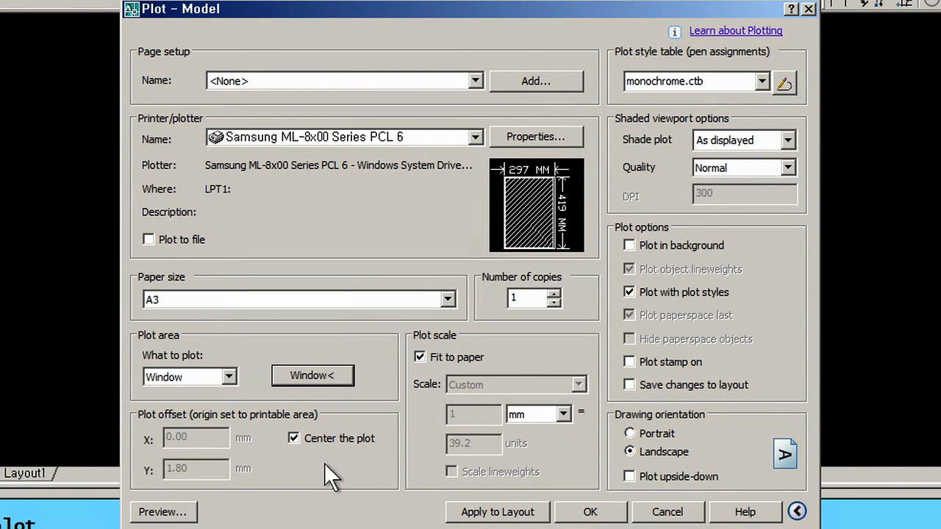
{"action": "left_click", "coordinate": [420, 357]}
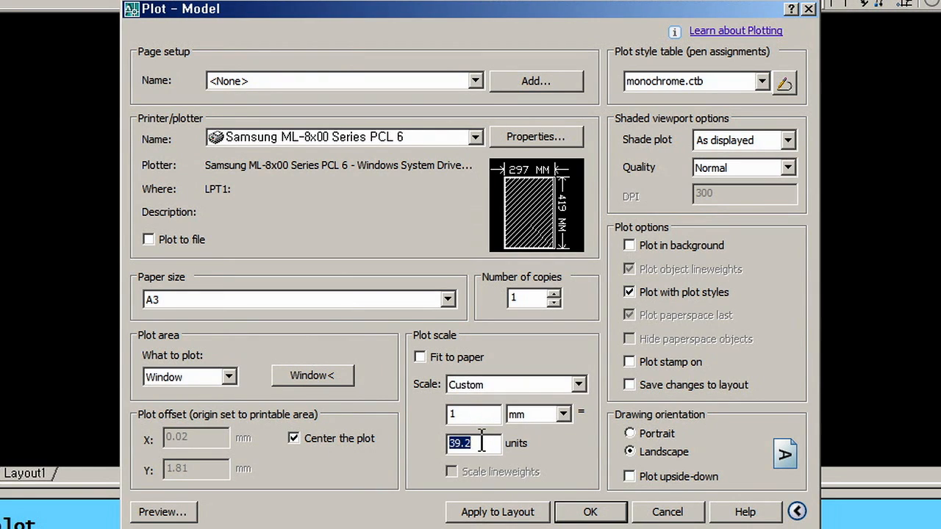
{"action": "type", "text": "40"}
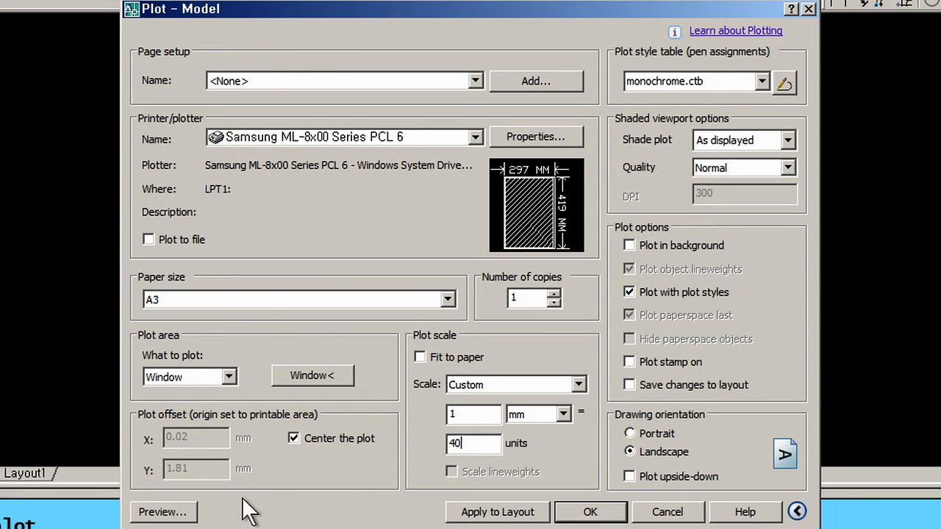
{"action": "left_click", "coordinate": [136, 512]}
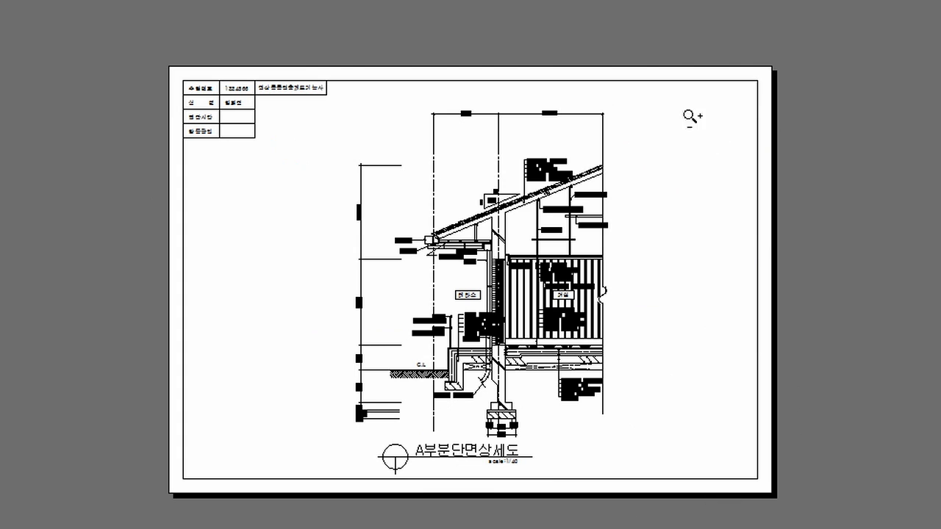
{"action": "key", "text": "Escape"}
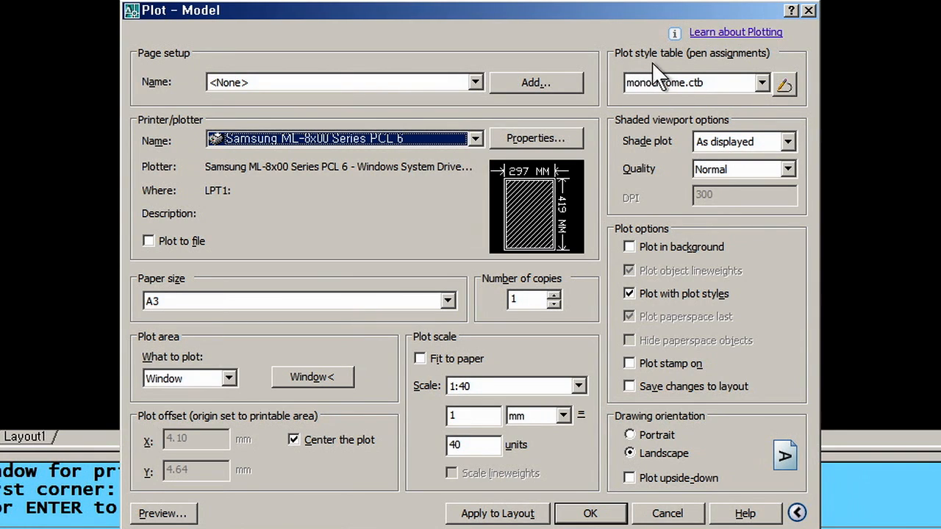
- Open the monochrome.ctb plot style table for editing
{"action": "left_click", "coordinate": [781, 86]}
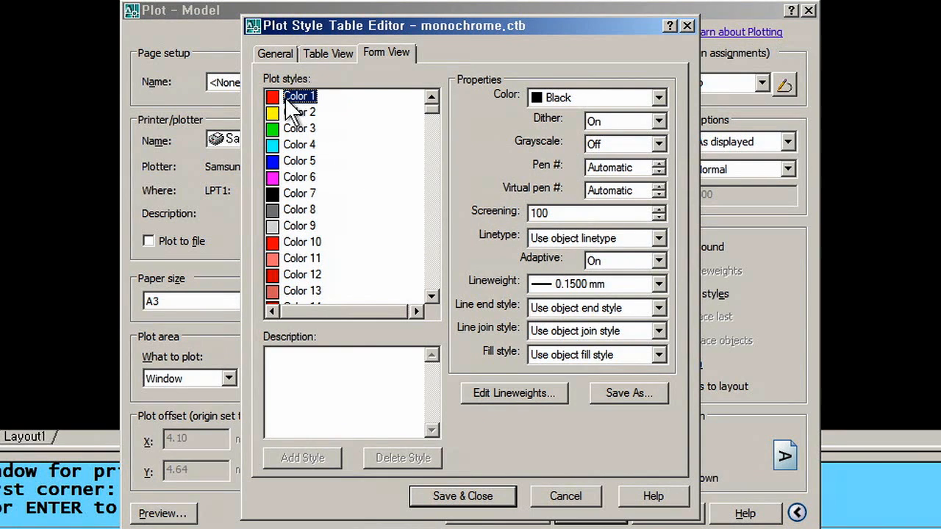
- Reopen monochrome.ctb for editing and keep Color 1 at 0.1500 mm lineweight
{"action": "left_click", "coordinate": [685, 25]}
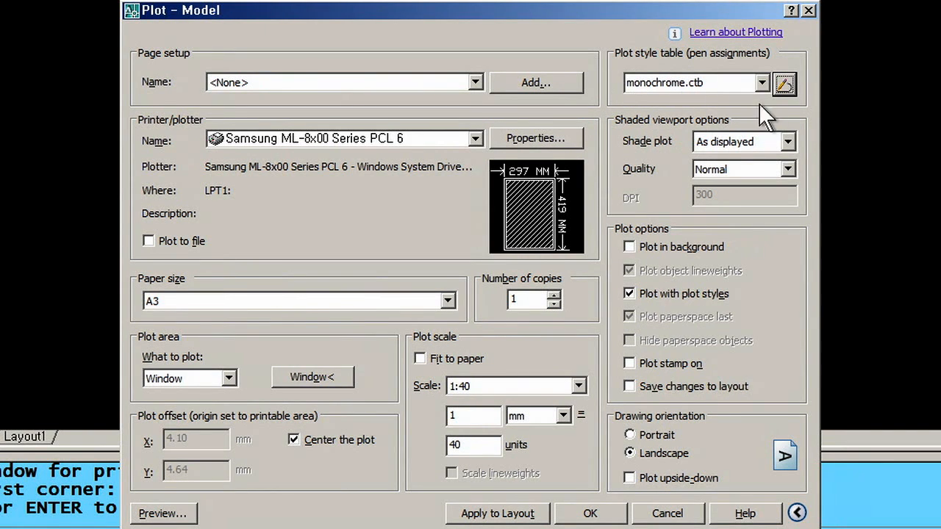
{"action": "left_click", "coordinate": [783, 83]}
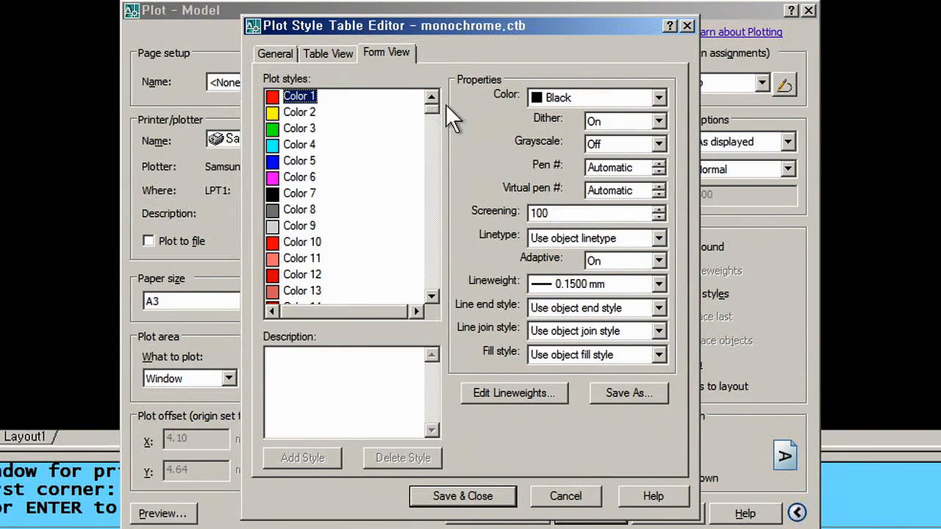
{"action": "left_click", "coordinate": [300, 129]}
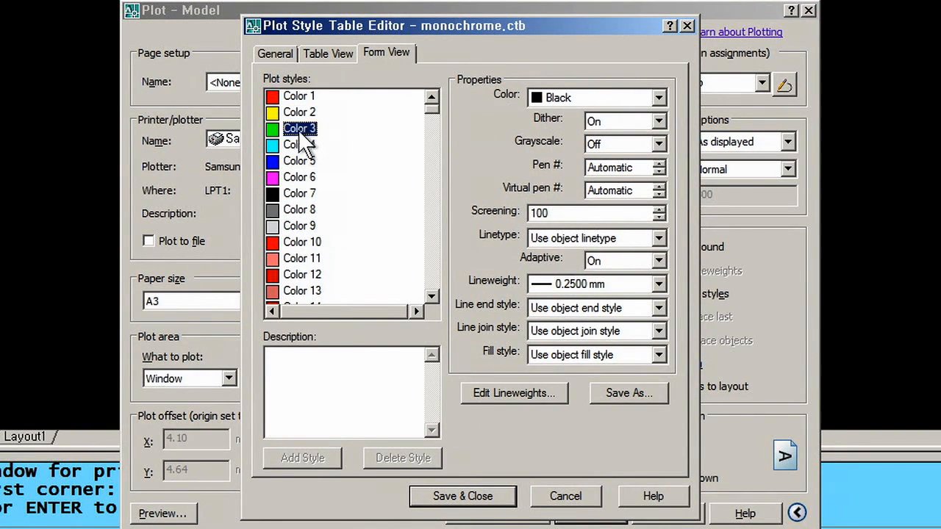
{"action": "left_click", "coordinate": [301, 96]}
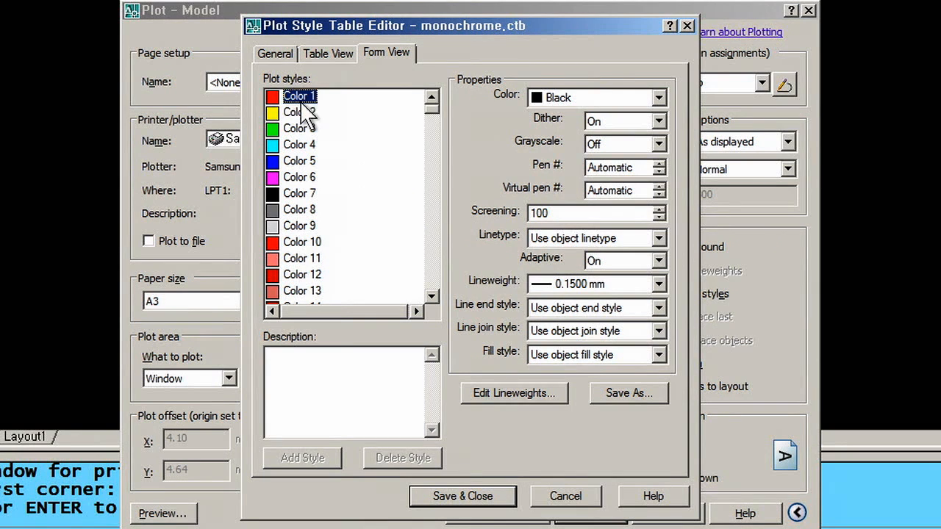
{"action": "left_click", "coordinate": [656, 285]}
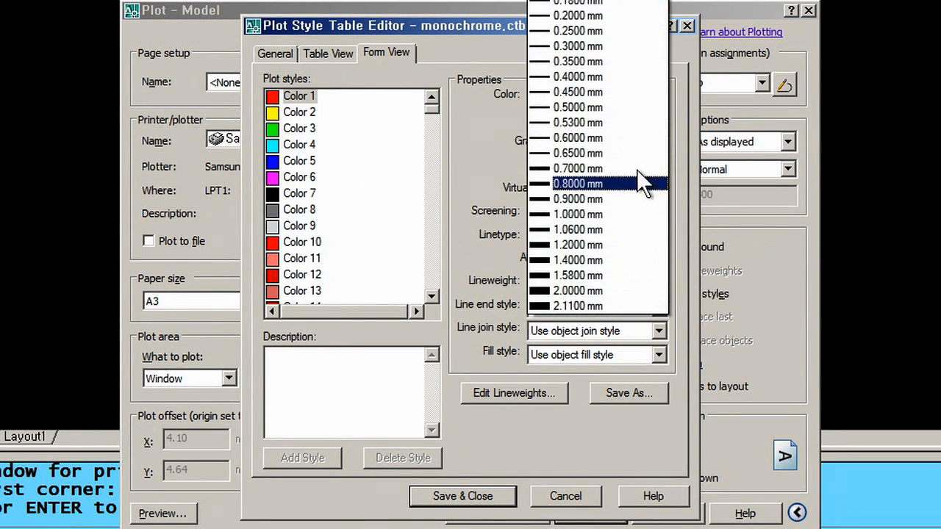
{"action": "left_click", "coordinate": [617, 4]}
- Set Color 2's lineweight to 0.4000 mm, leaving Color 4 unchanged
{"action": "left_click", "coordinate": [301, 112]}
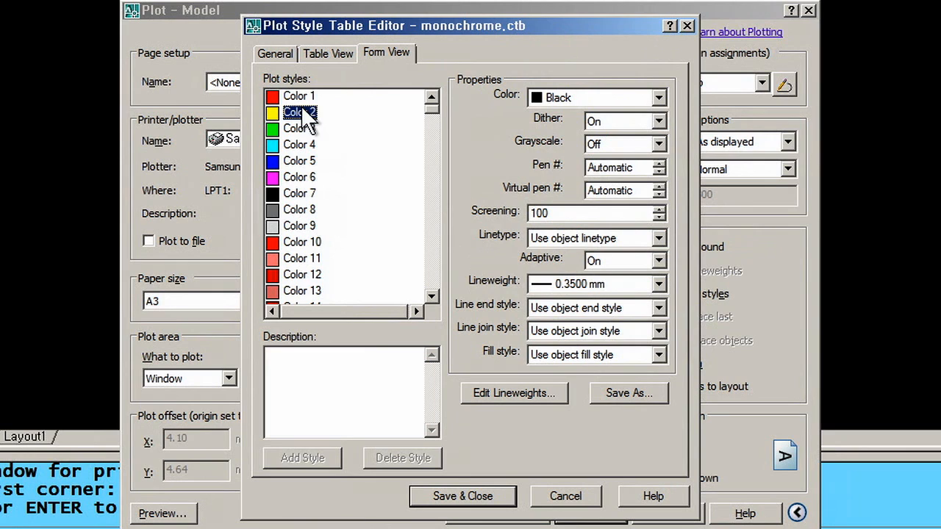
{"action": "left_click", "coordinate": [658, 285]}
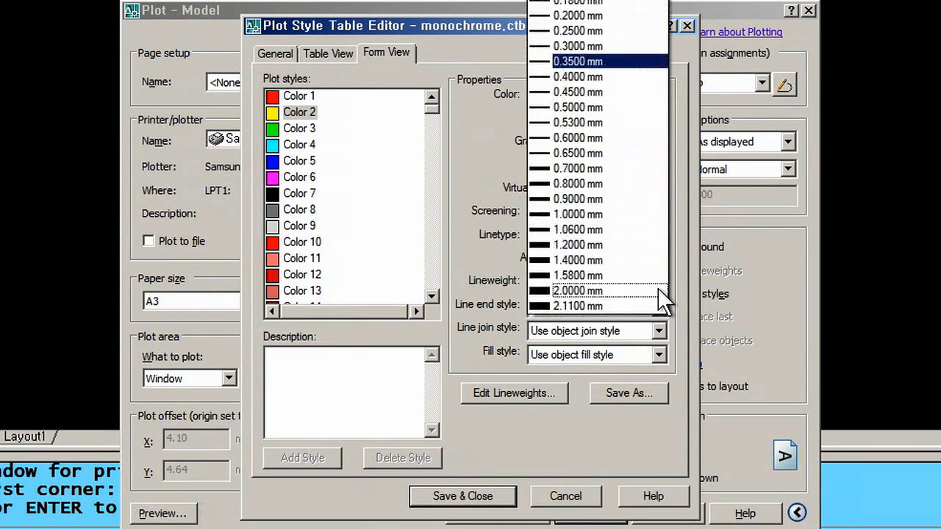
{"action": "left_click", "coordinate": [601, 63]}
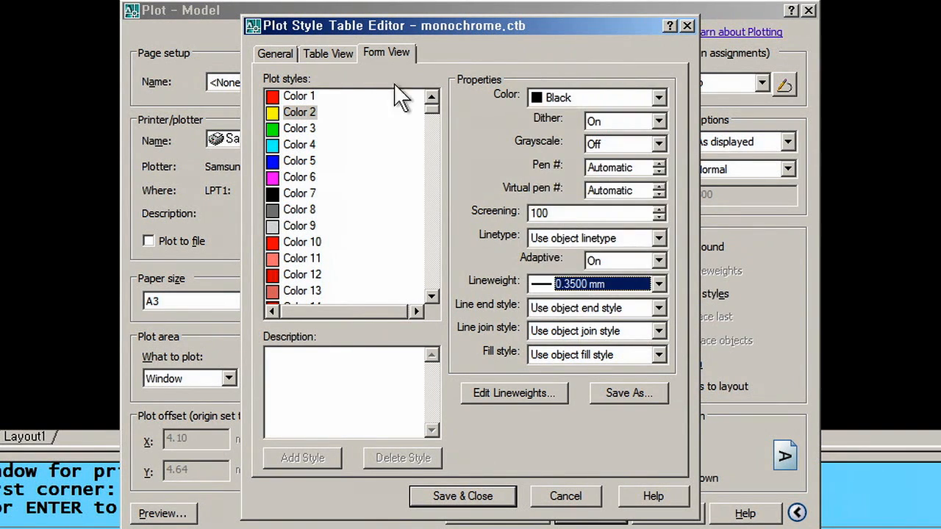
{"action": "left_click", "coordinate": [298, 145]}
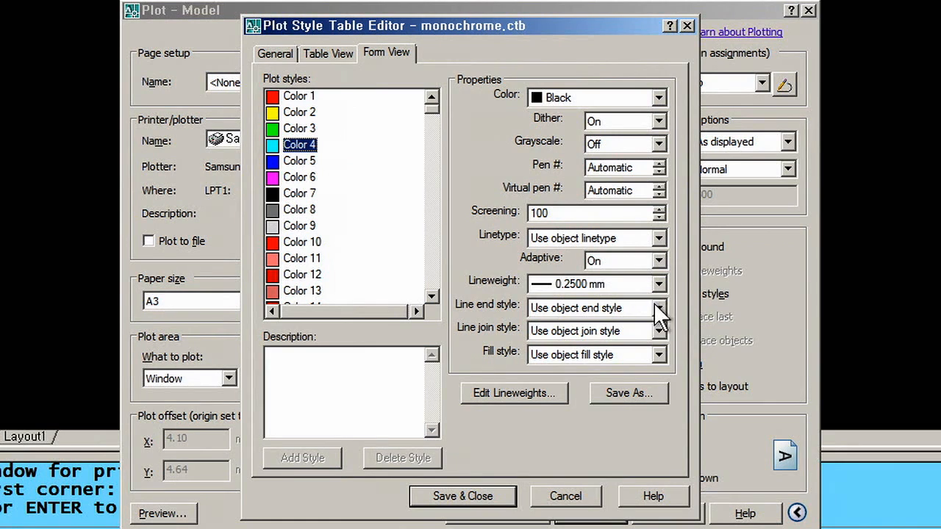
{"action": "left_click", "coordinate": [659, 285]}
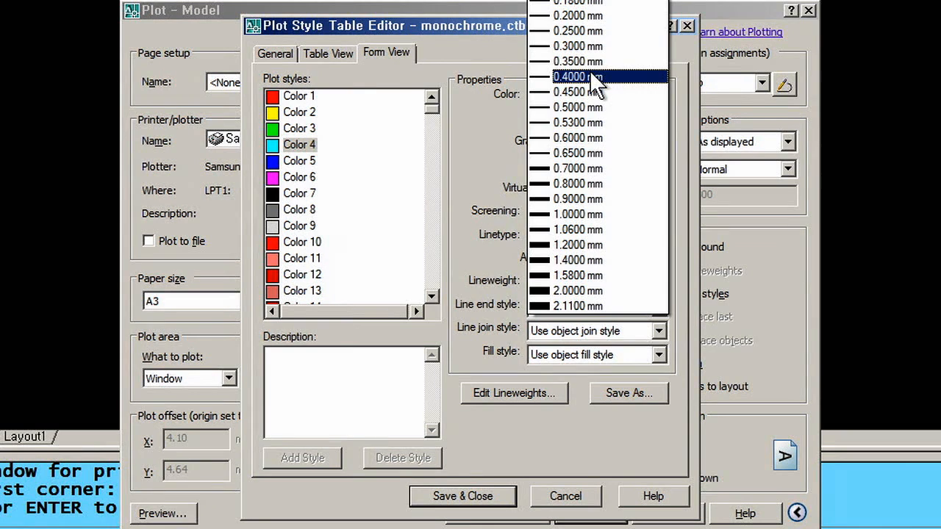
{"action": "left_click", "coordinate": [313, 125]}
{"action": "left_click", "coordinate": [300, 112]}
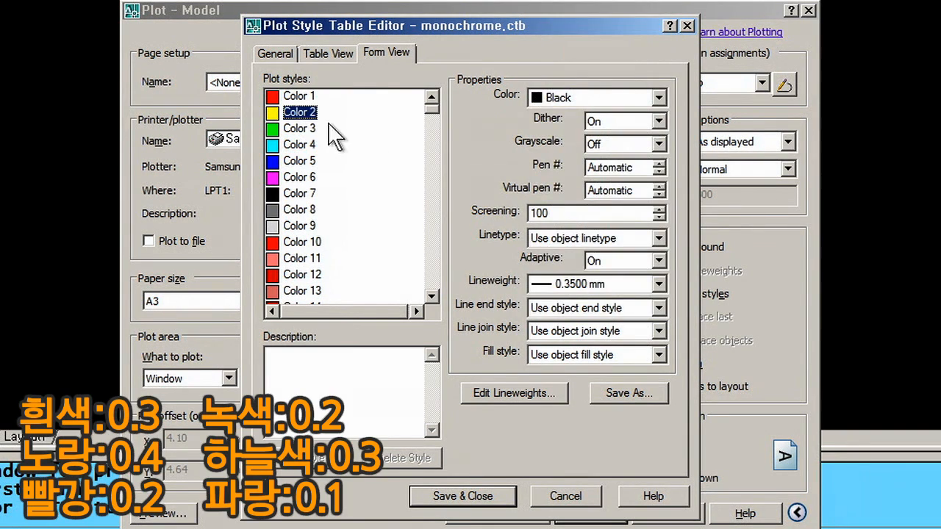
{"action": "left_click", "coordinate": [659, 284]}
{"action": "left_click", "coordinate": [615, 79]}
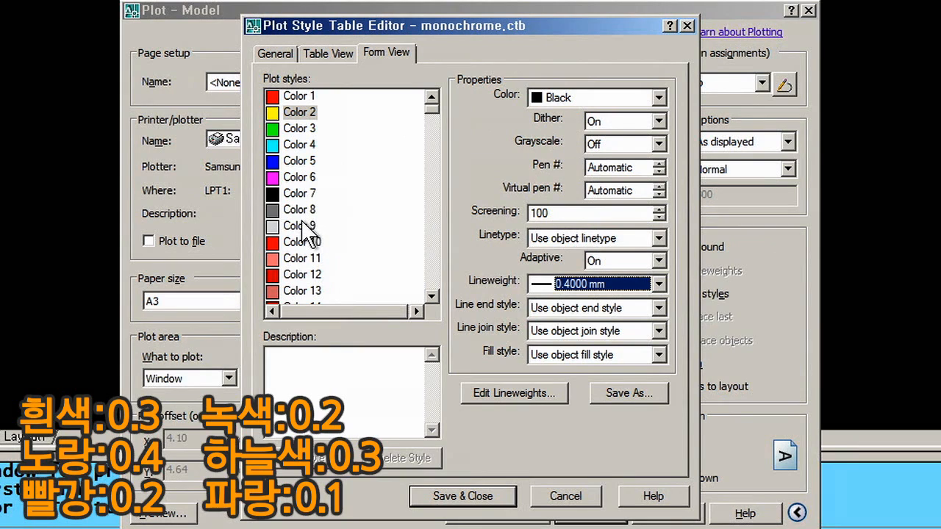
- Give Color 9 a 0.3000 mm lineweight and save the plot style table
{"action": "left_click", "coordinate": [303, 228]}
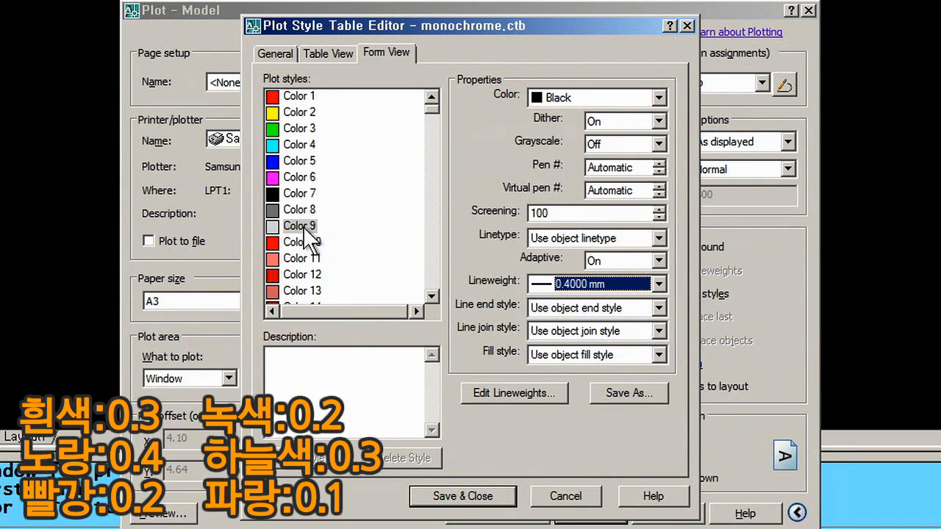
{"action": "left_click", "coordinate": [660, 284]}
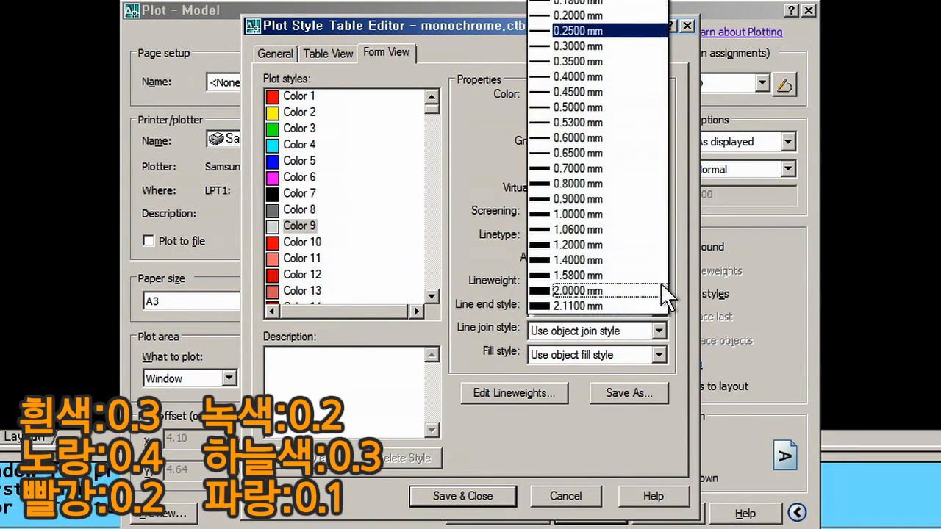
{"action": "left_click", "coordinate": [596, 47]}
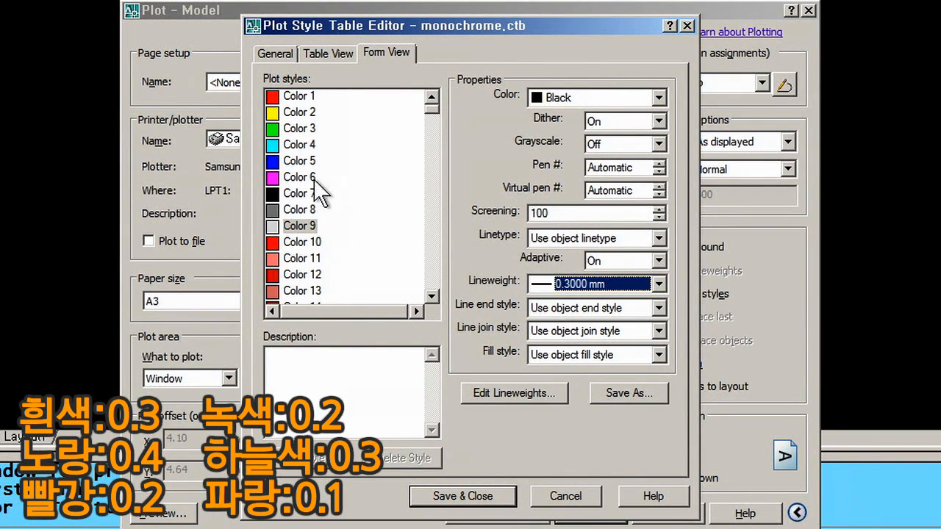
{"action": "left_click", "coordinate": [473, 500]}
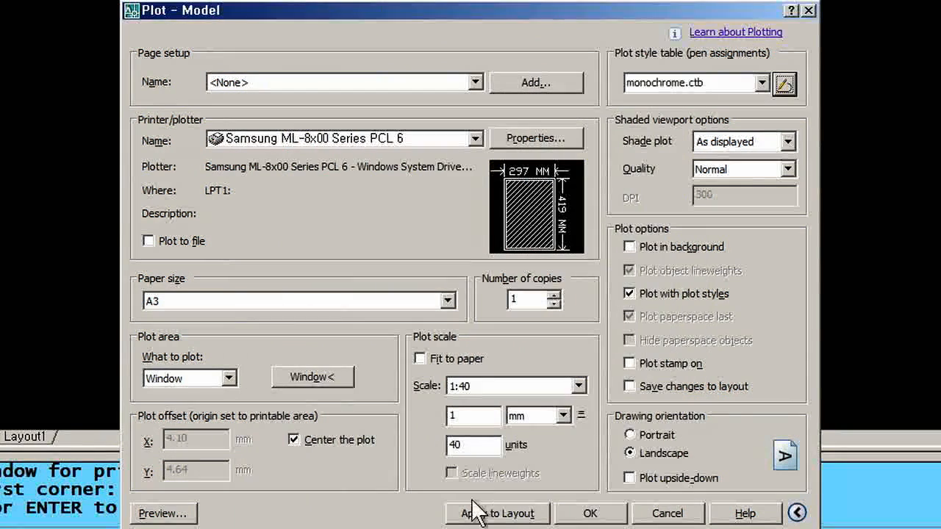
- Preview the section drawing's plot, then dismiss the preview and the Plot dialog
{"action": "left_click", "coordinate": [185, 513]}
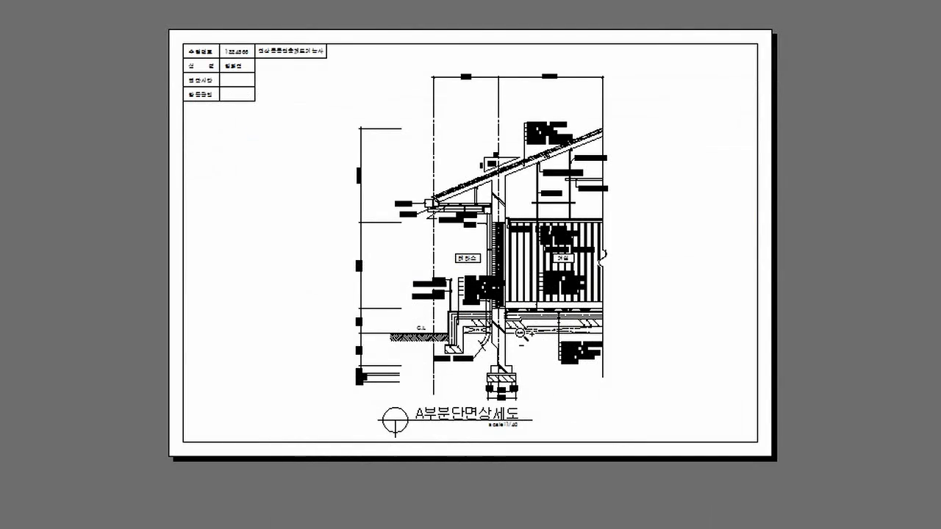
{"action": "key", "text": "Escape"}
{"action": "left_click", "coordinate": [586, 514]}
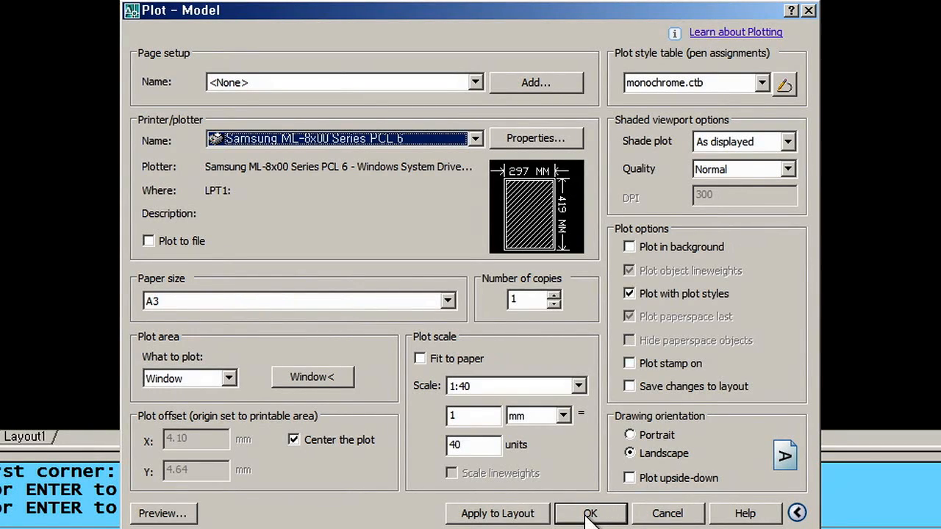
{"action": "left_click", "coordinate": [809, 10]}
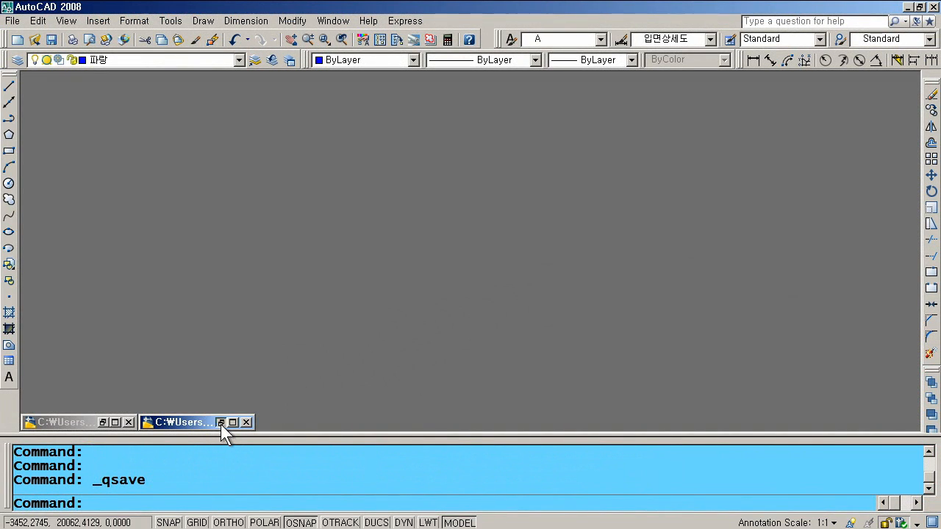
- Bring up the south elevation drawing 2008-201b.dwg and open its Plot dialog
{"action": "left_click", "coordinate": [221, 422]}
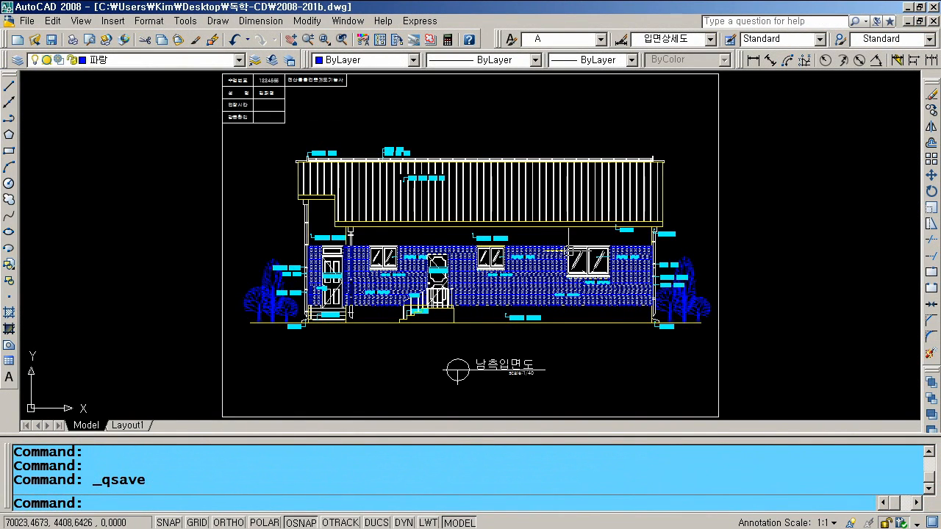
{"action": "scroll", "coordinate": [385, 203], "scroll_direction": "down", "scroll_amount": 3}
{"action": "scroll", "coordinate": [390, 197], "scroll_direction": "up", "scroll_amount": 1}
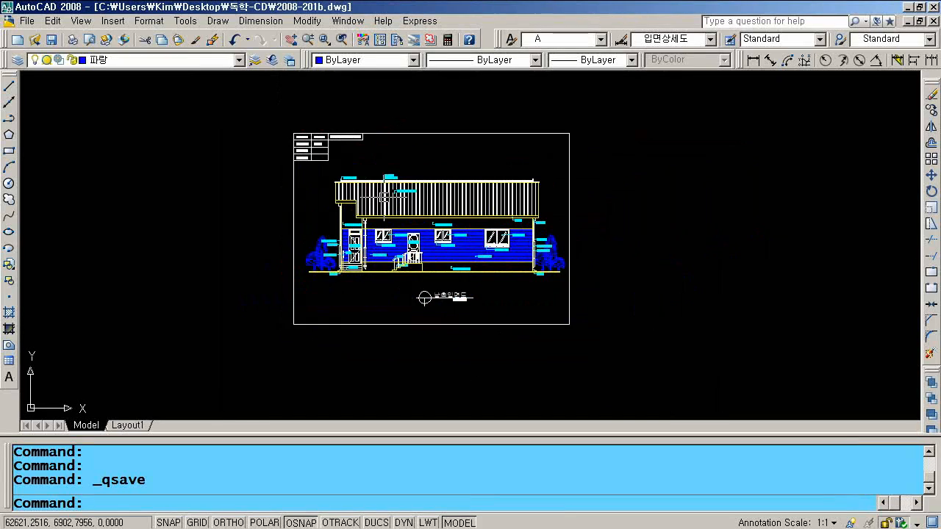
{"action": "left_click", "coordinate": [71, 42]}
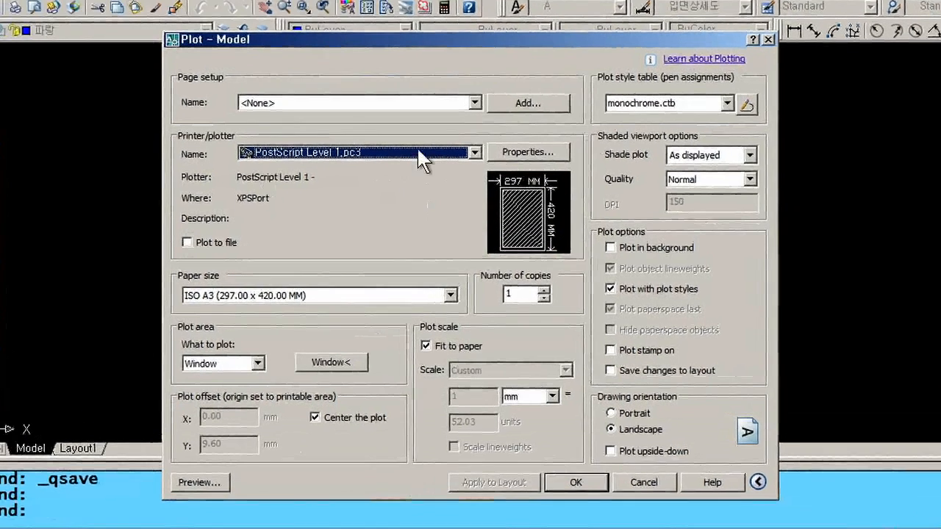
{"action": "left_click", "coordinate": [423, 152]}
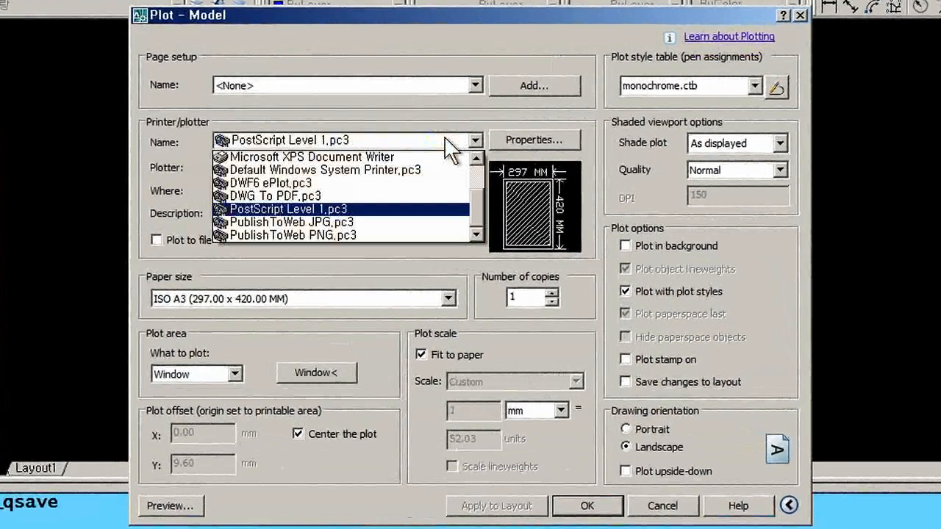
- Choose the Samsung ML-8x00 Series PCL 6 printer and window the plot area to the sheet border
{"action": "scroll", "coordinate": [451, 155], "scroll_direction": "up", "scroll_amount": 2}
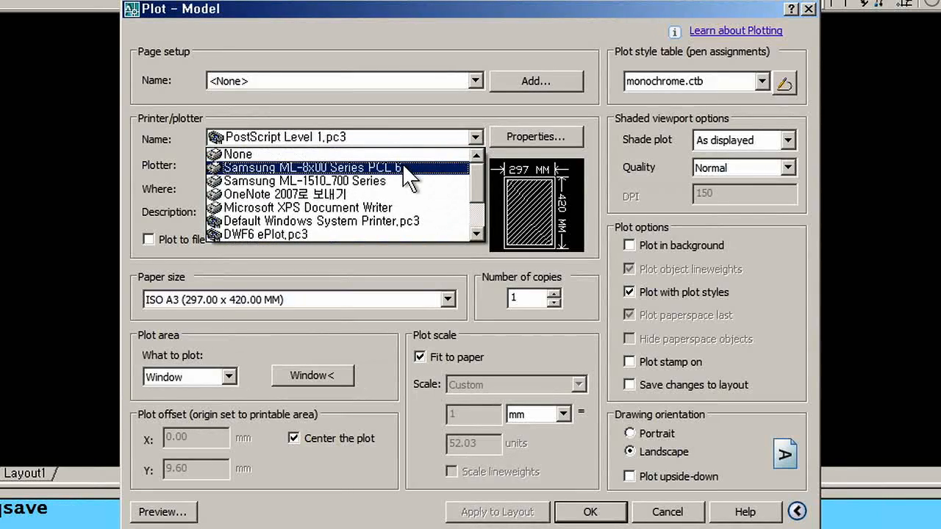
{"action": "left_click", "coordinate": [407, 173]}
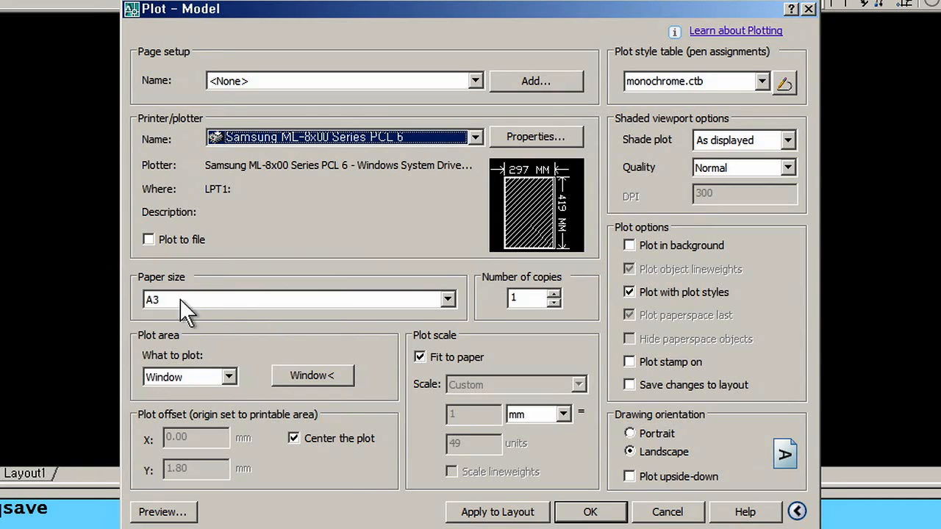
{"action": "left_click", "coordinate": [321, 379]}
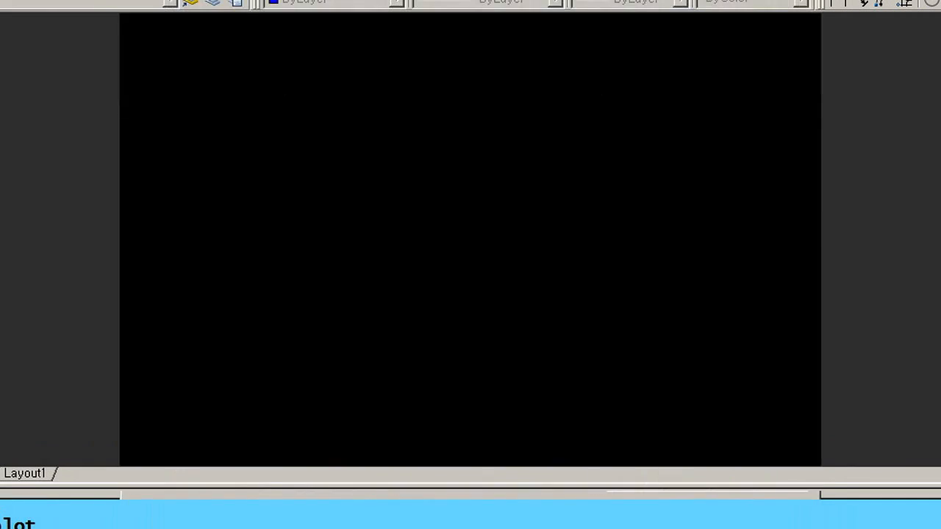
{"action": "left_click", "coordinate": [240, 95]}
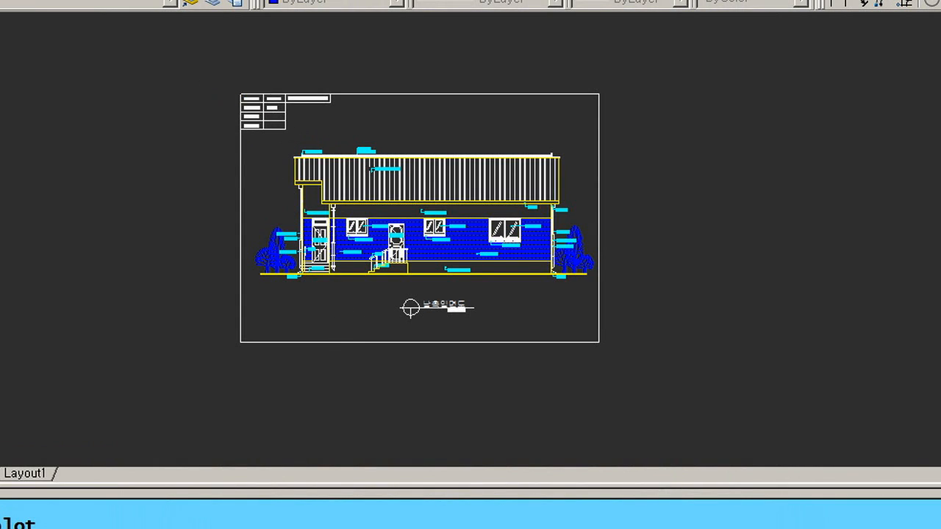
{"action": "left_click", "coordinate": [599, 341]}
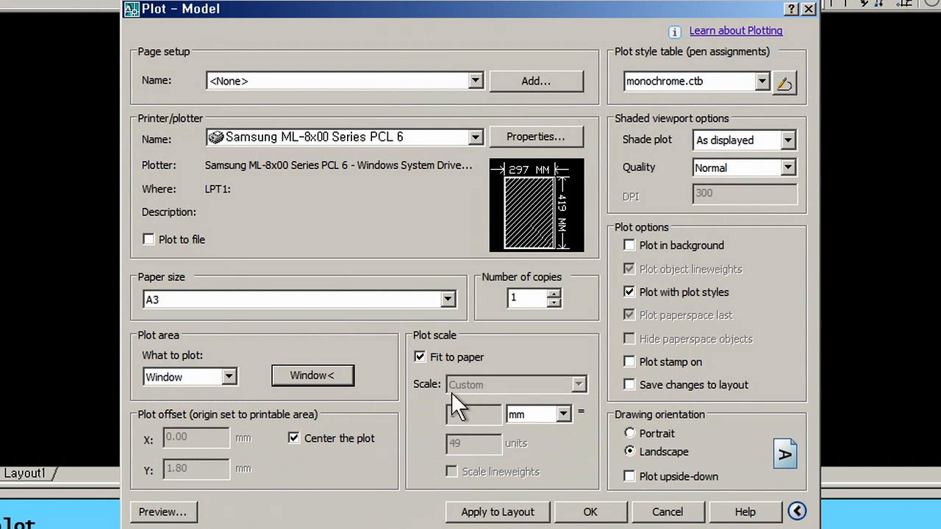
- Turn off Fit to paper, set the scale to 1 mm = 50 units, and preview
{"action": "left_click", "coordinate": [434, 360]}
{"action": "double_click", "coordinate": [457, 443]}
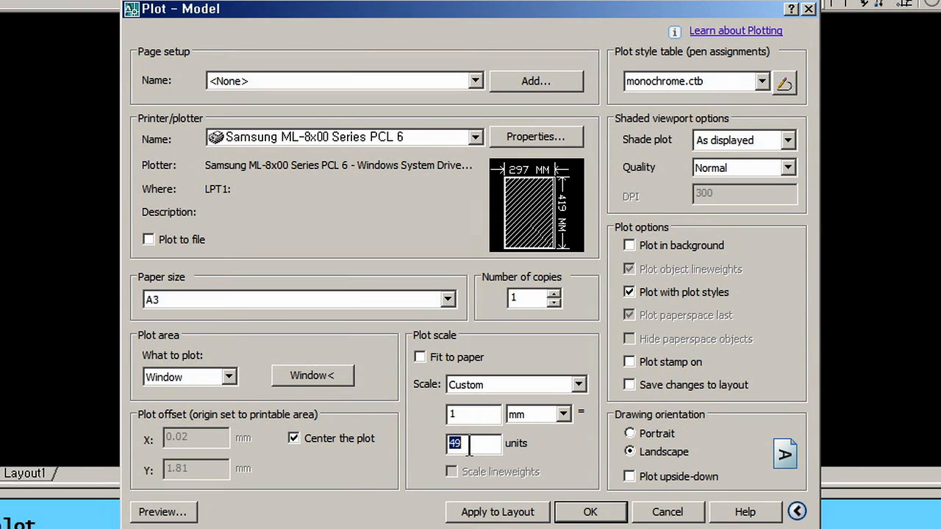
{"action": "type", "text": "50"}
{"action": "left_click", "coordinate": [162, 514]}
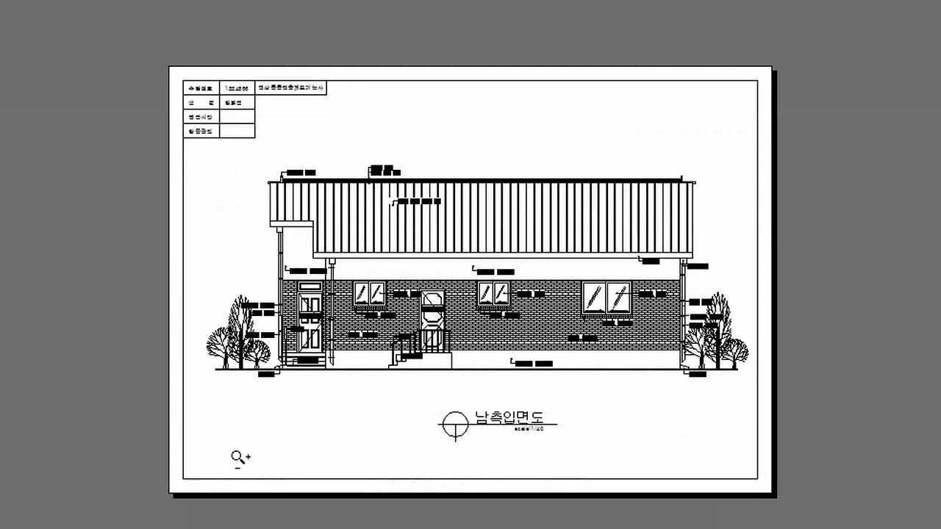